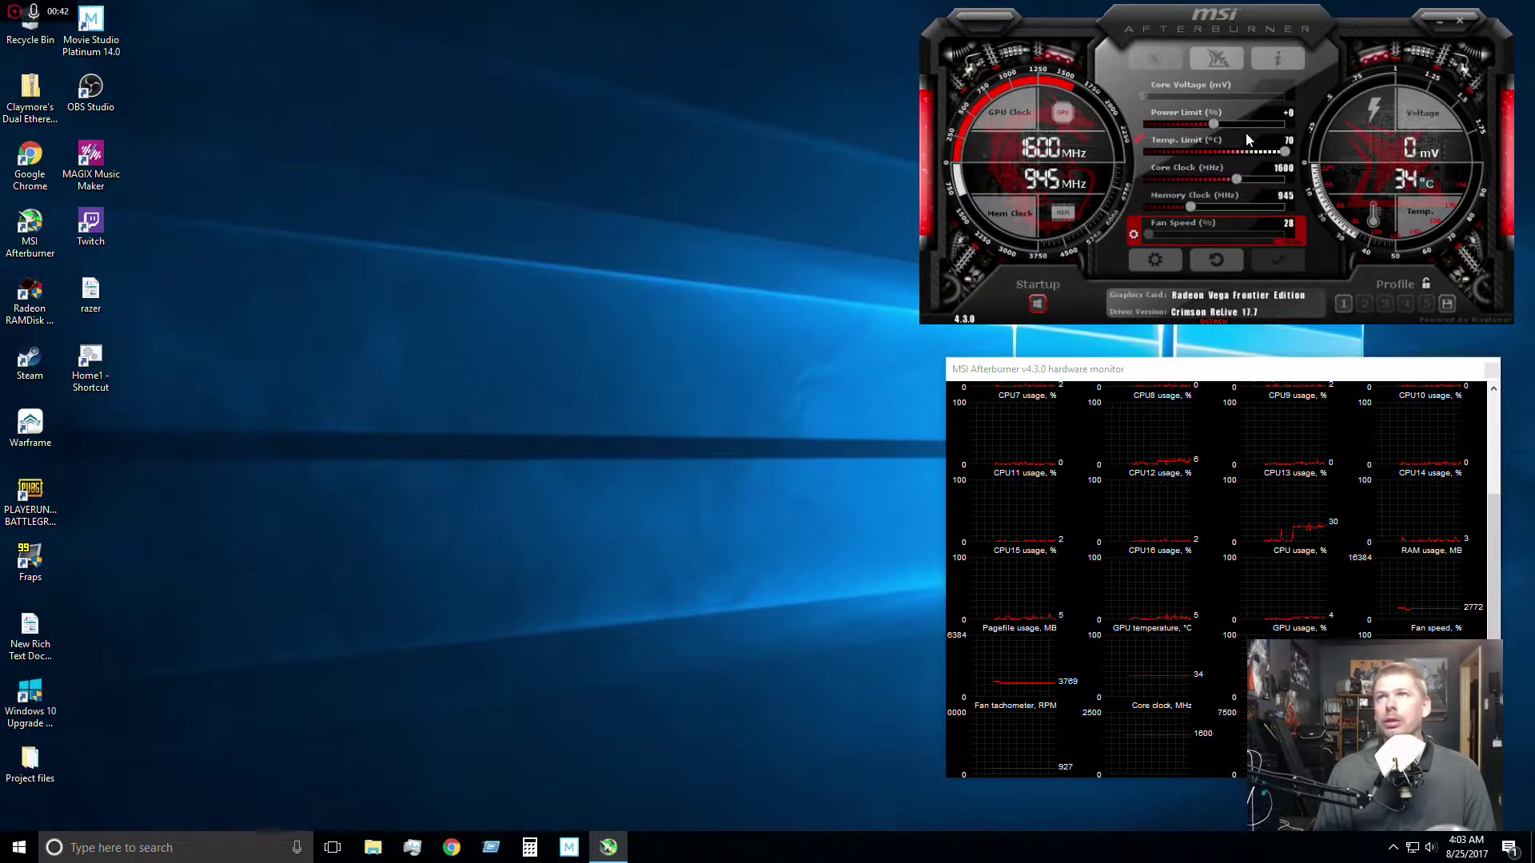
# Step: Max the power limit at +50 and bring the temperature limit down to 36
pyautogui.click(1213, 123)
pyautogui.moveTo(1214, 123); pyautogui.dragTo(1311, 133)
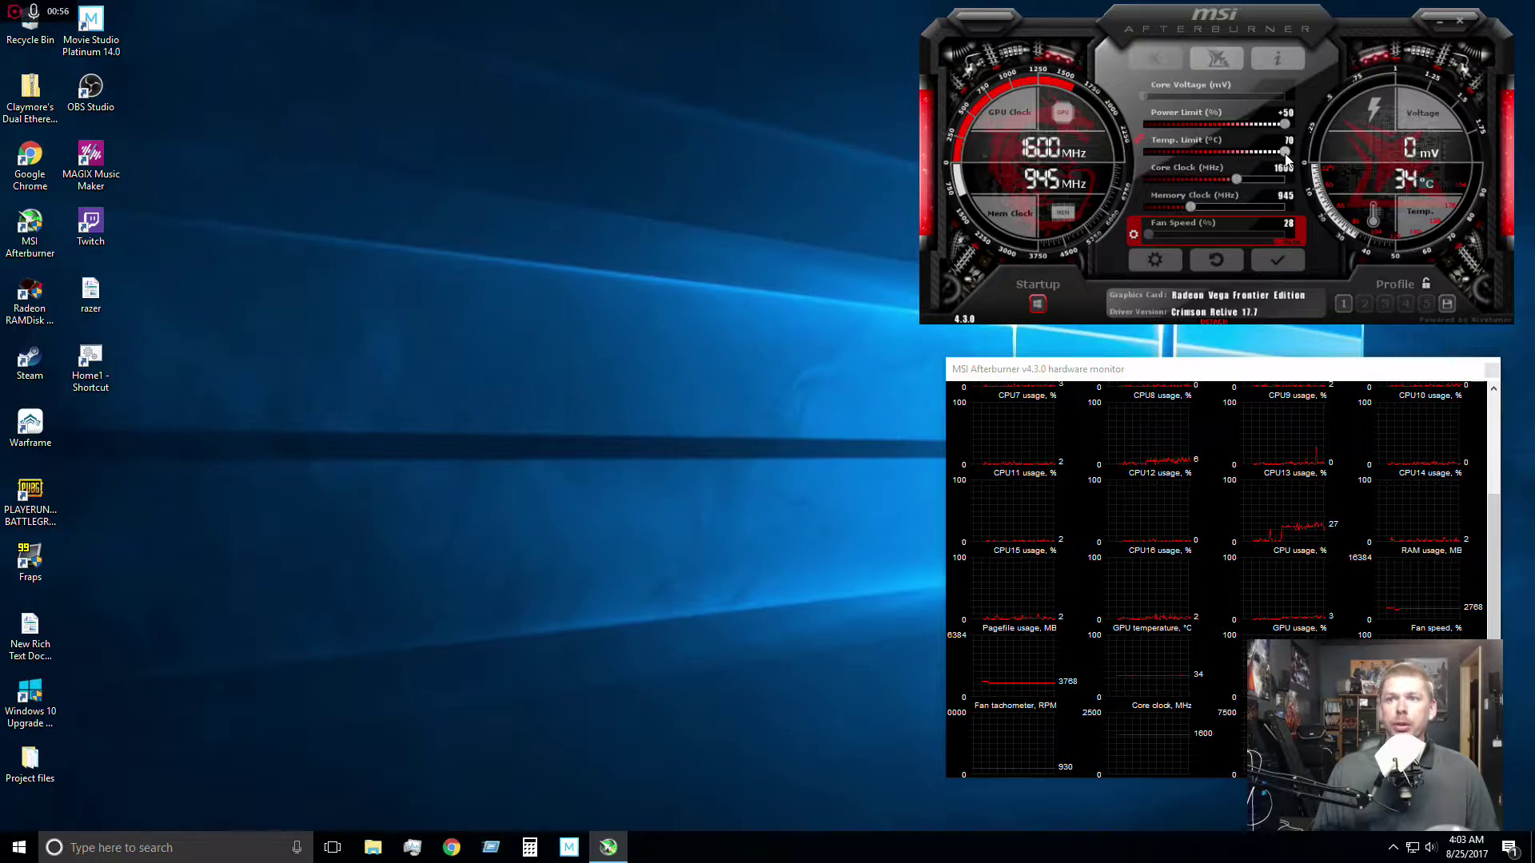
pyautogui.moveTo(1284, 155)
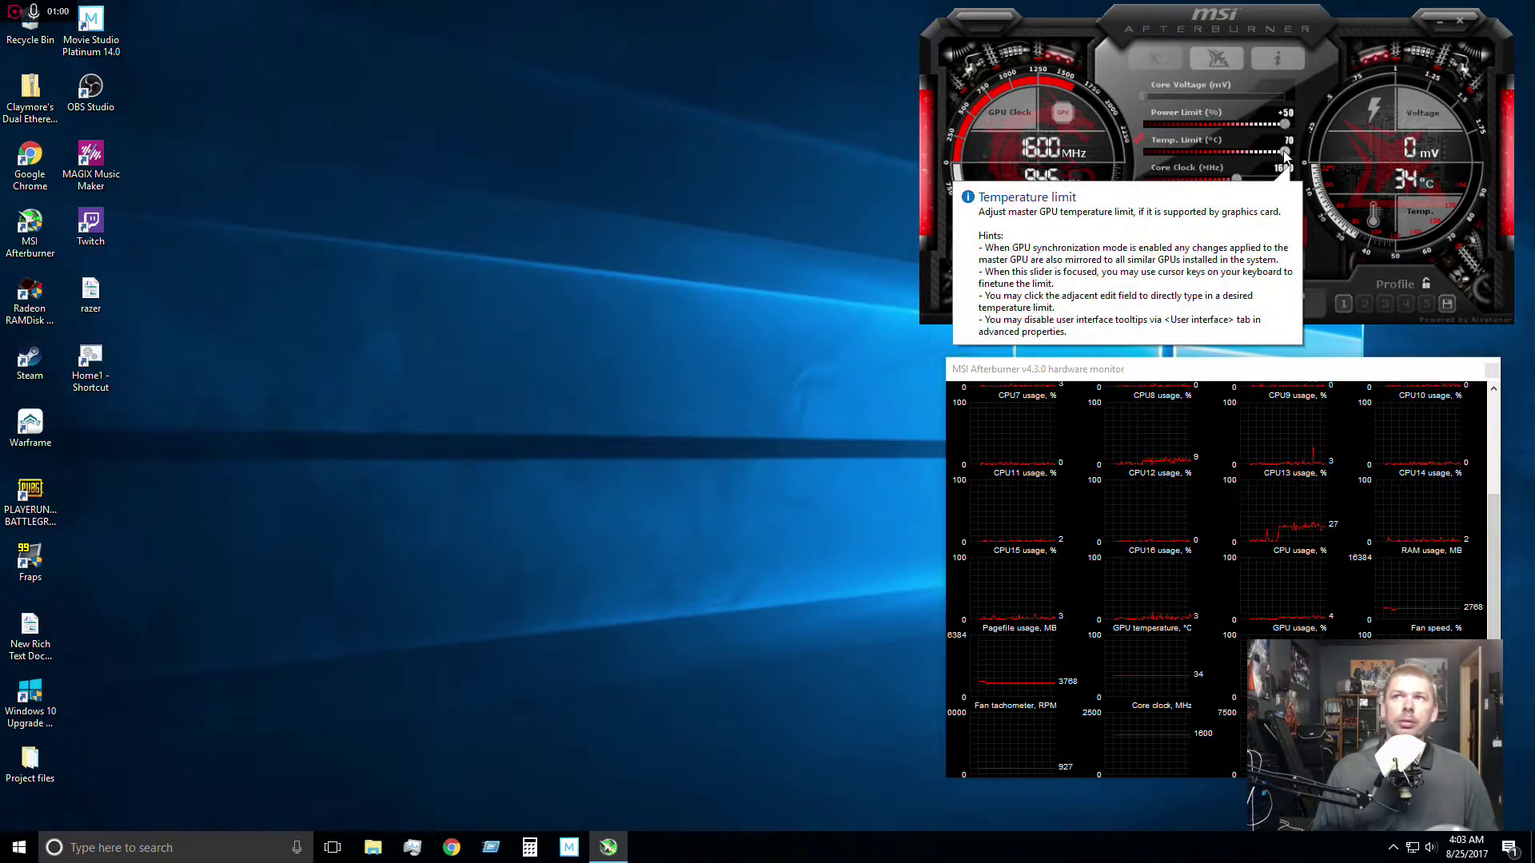
pyautogui.moveTo(1285, 155)
pyautogui.mouseDown()
pyautogui.moveTo(1249, 155)
pyautogui.moveTo(1286, 156)
pyautogui.mouseUp()
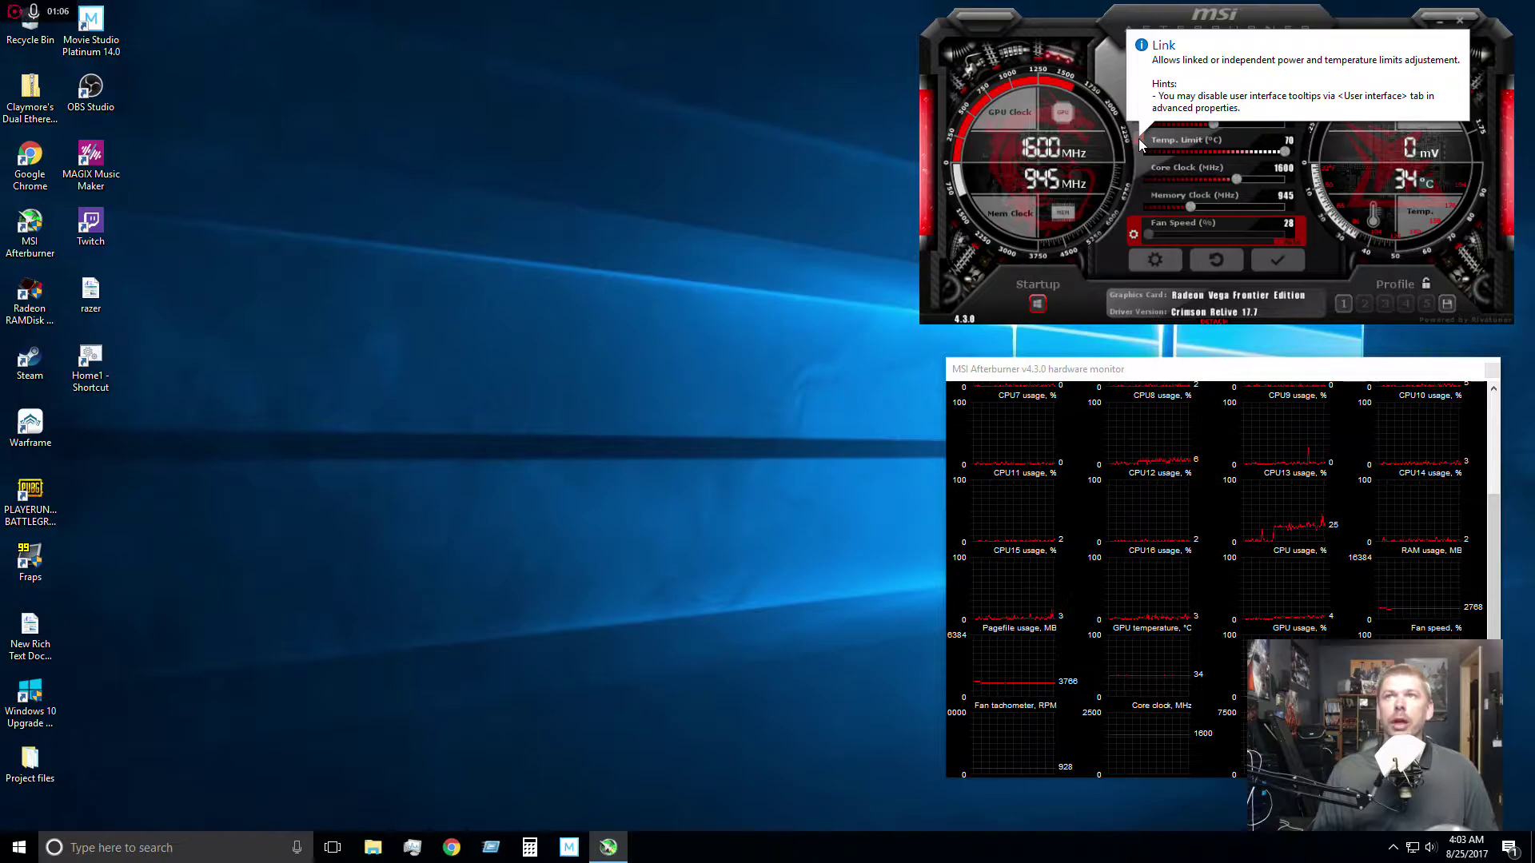
pyautogui.moveTo(1212, 121); pyautogui.dragTo(1217, 157)
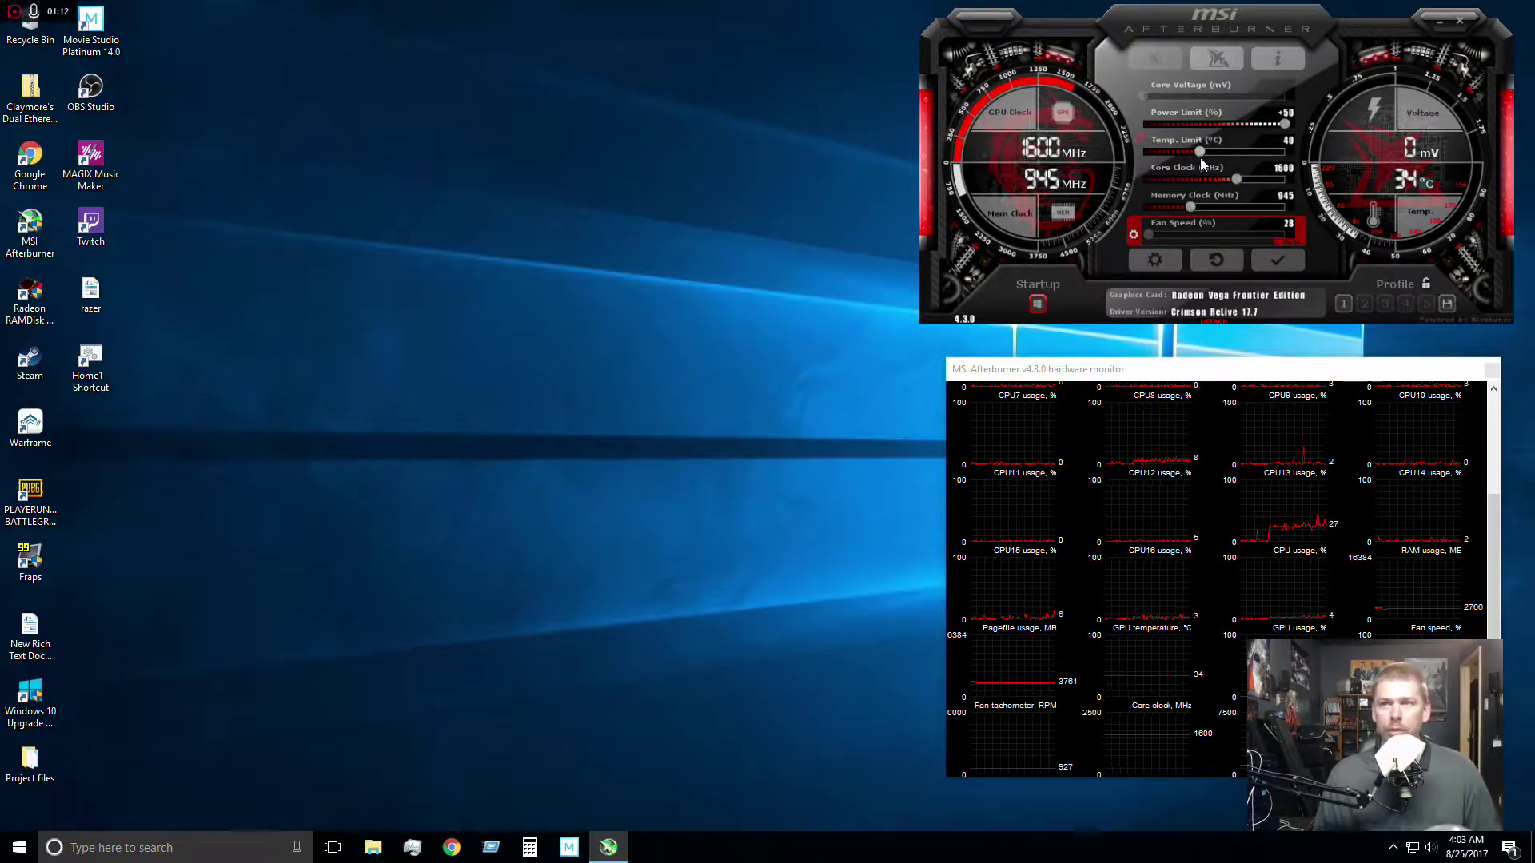
pyautogui.moveTo(1201, 156); pyautogui.dragTo(1206, 157)
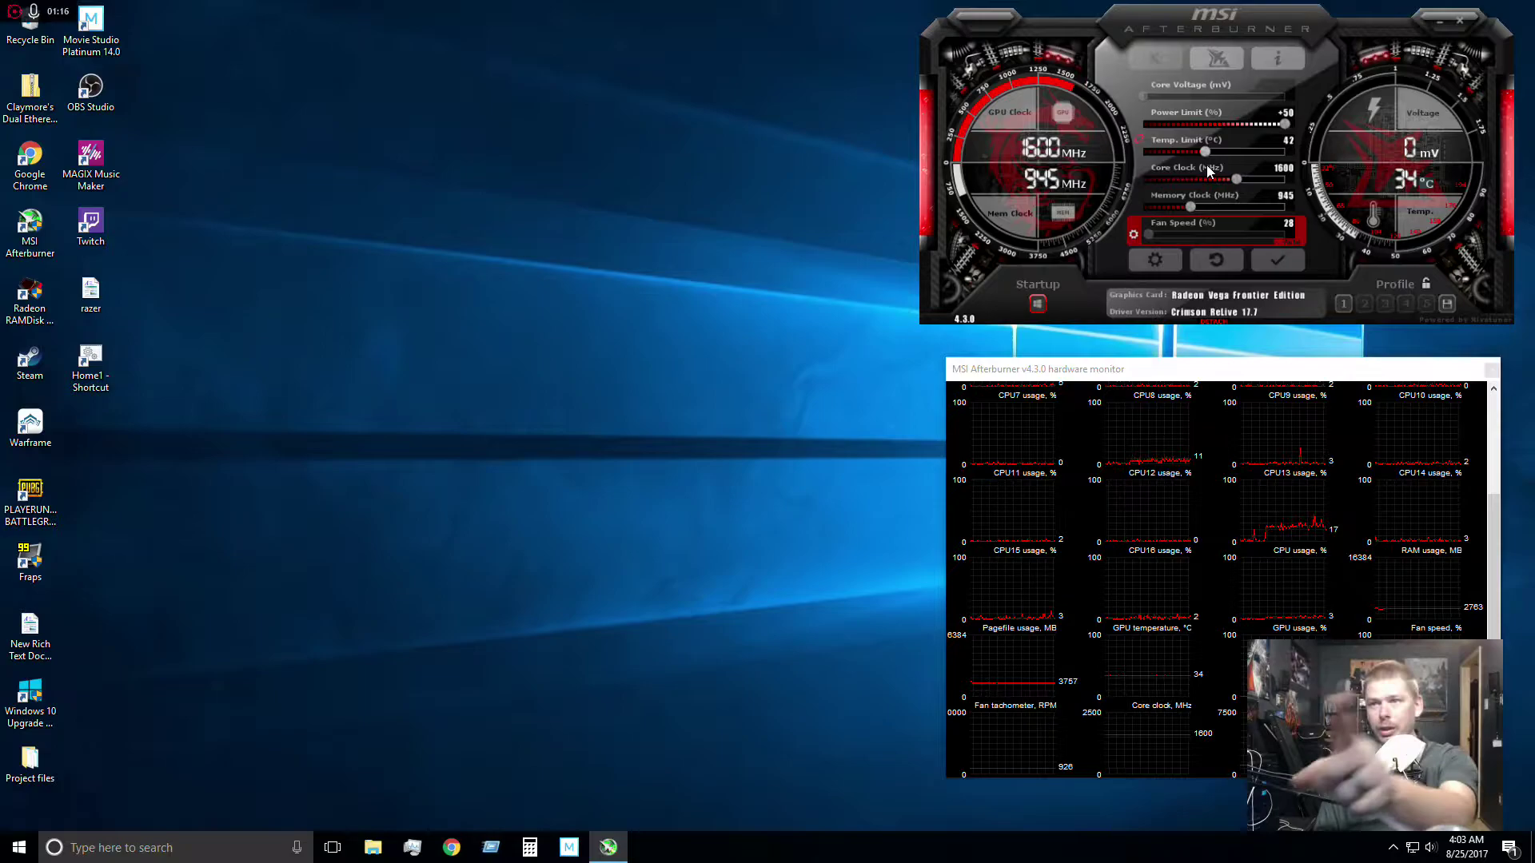
pyautogui.press('Right')
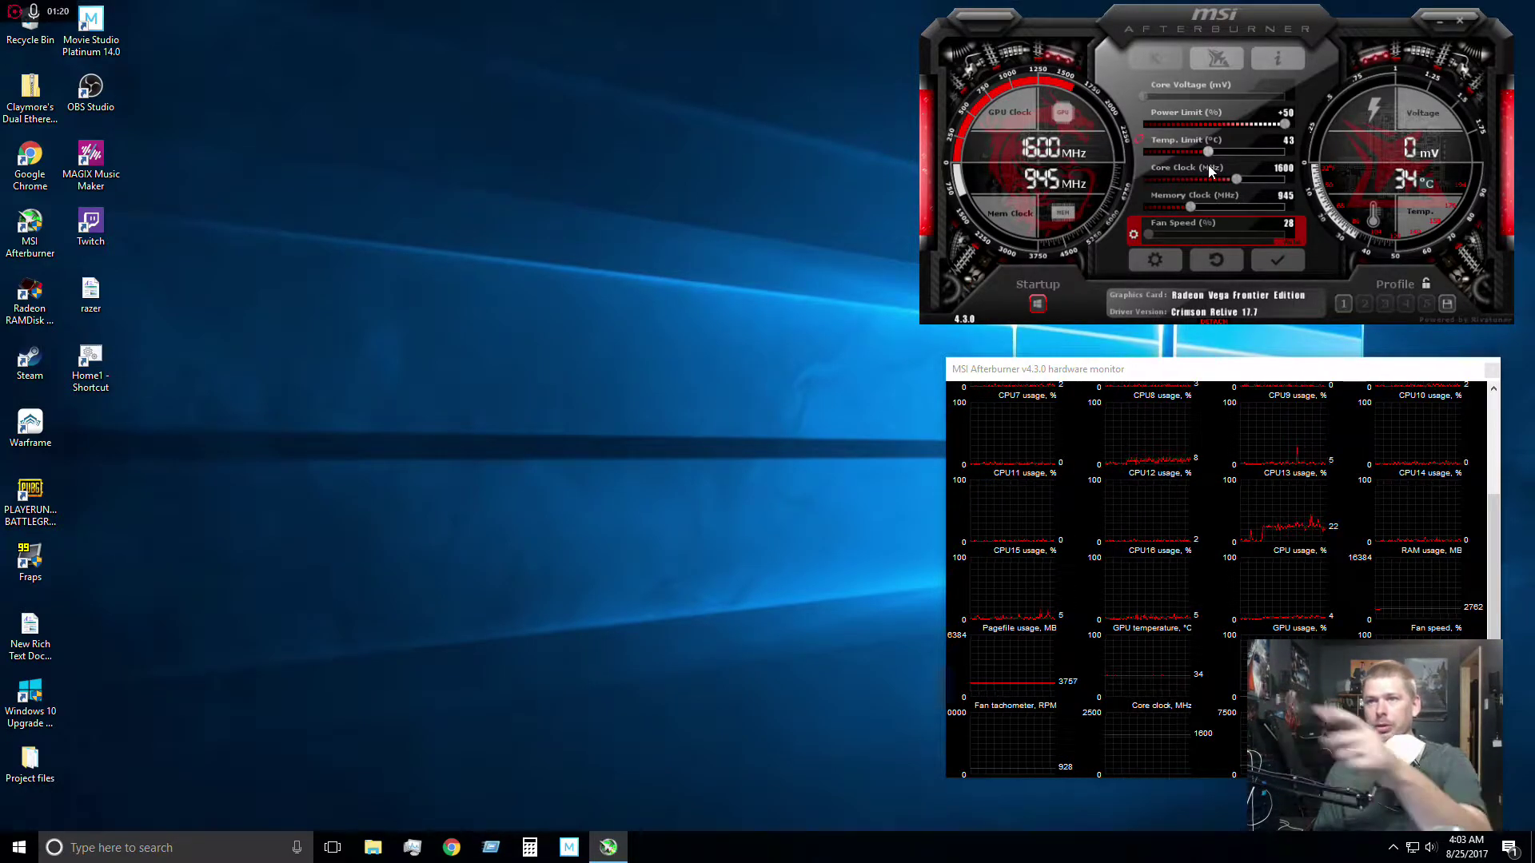
pyautogui.moveTo(1206, 158); pyautogui.dragTo(1172, 151)
# Step: Apply the temperature limit, then step it down to 28, 22 and 20, applying each
pyautogui.click(1267, 260)
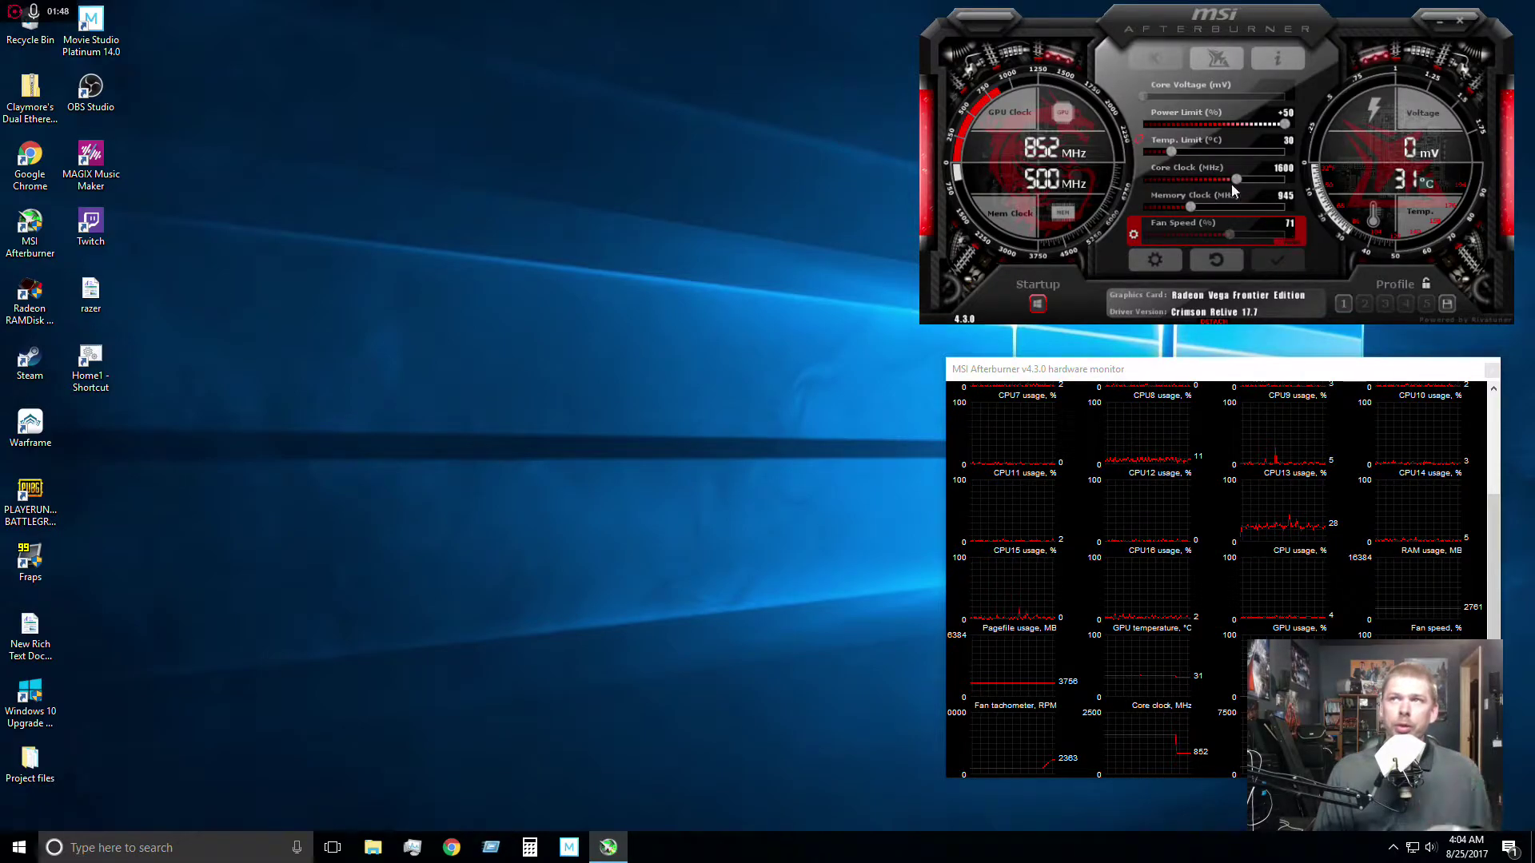
pyautogui.moveTo(1173, 152); pyautogui.dragTo(1168, 153)
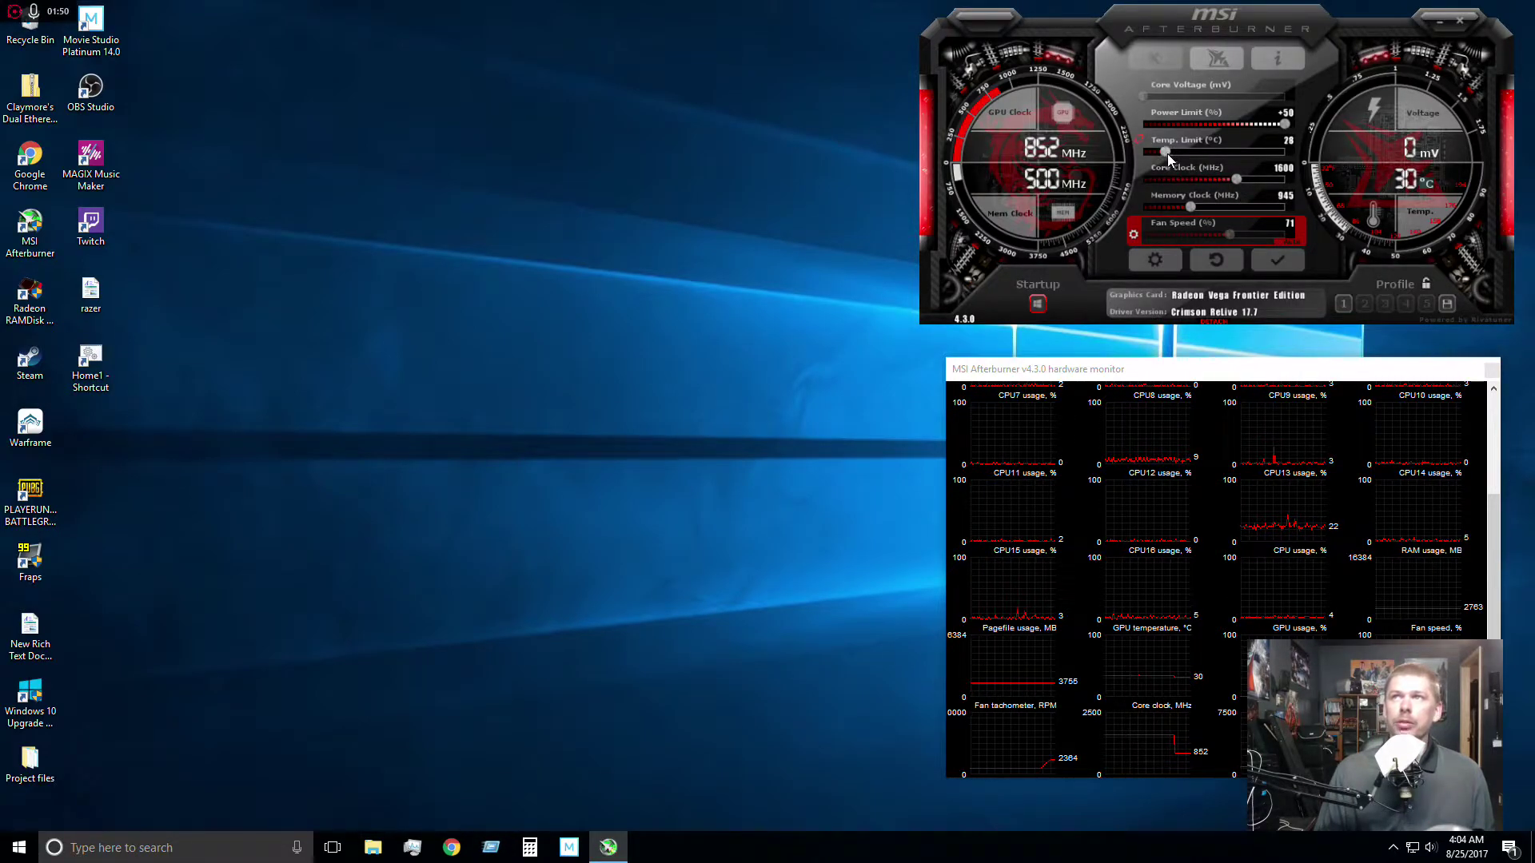
pyautogui.click(1276, 260)
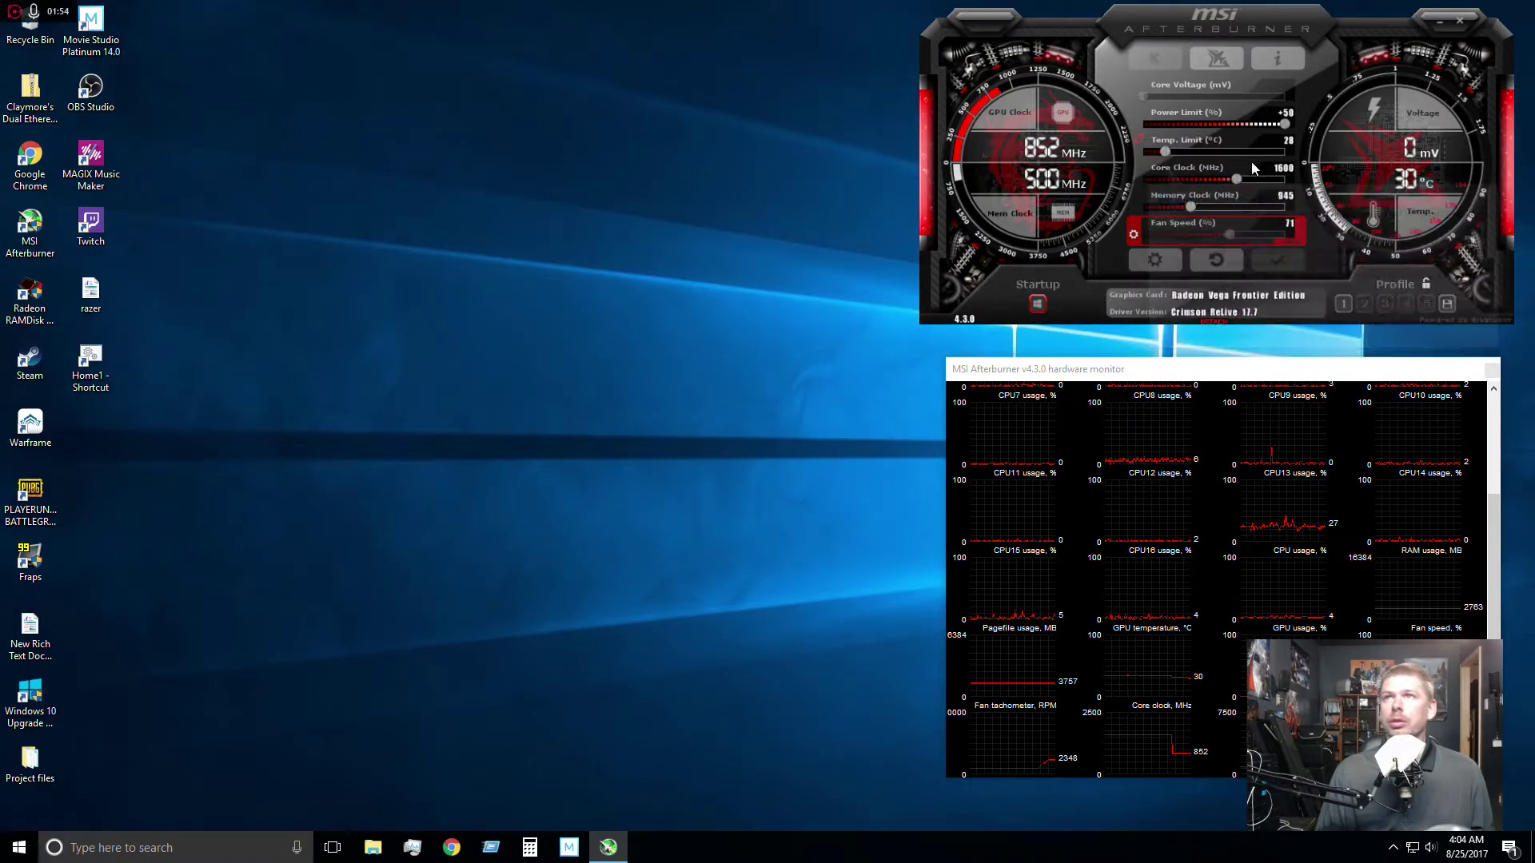
pyautogui.moveTo(1166, 152); pyautogui.dragTo(1152, 152)
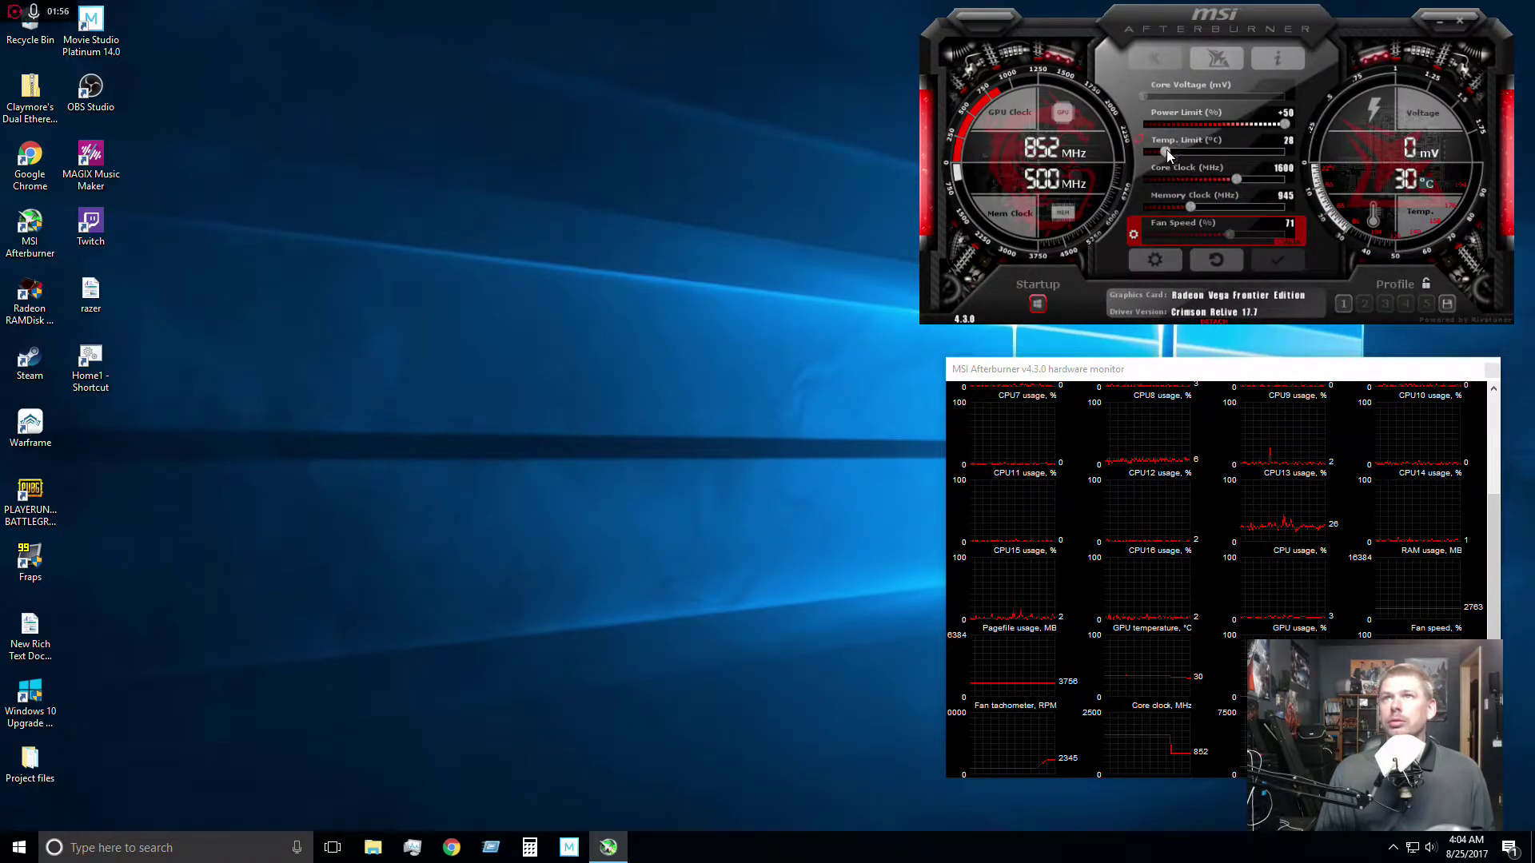
pyautogui.click(1280, 262)
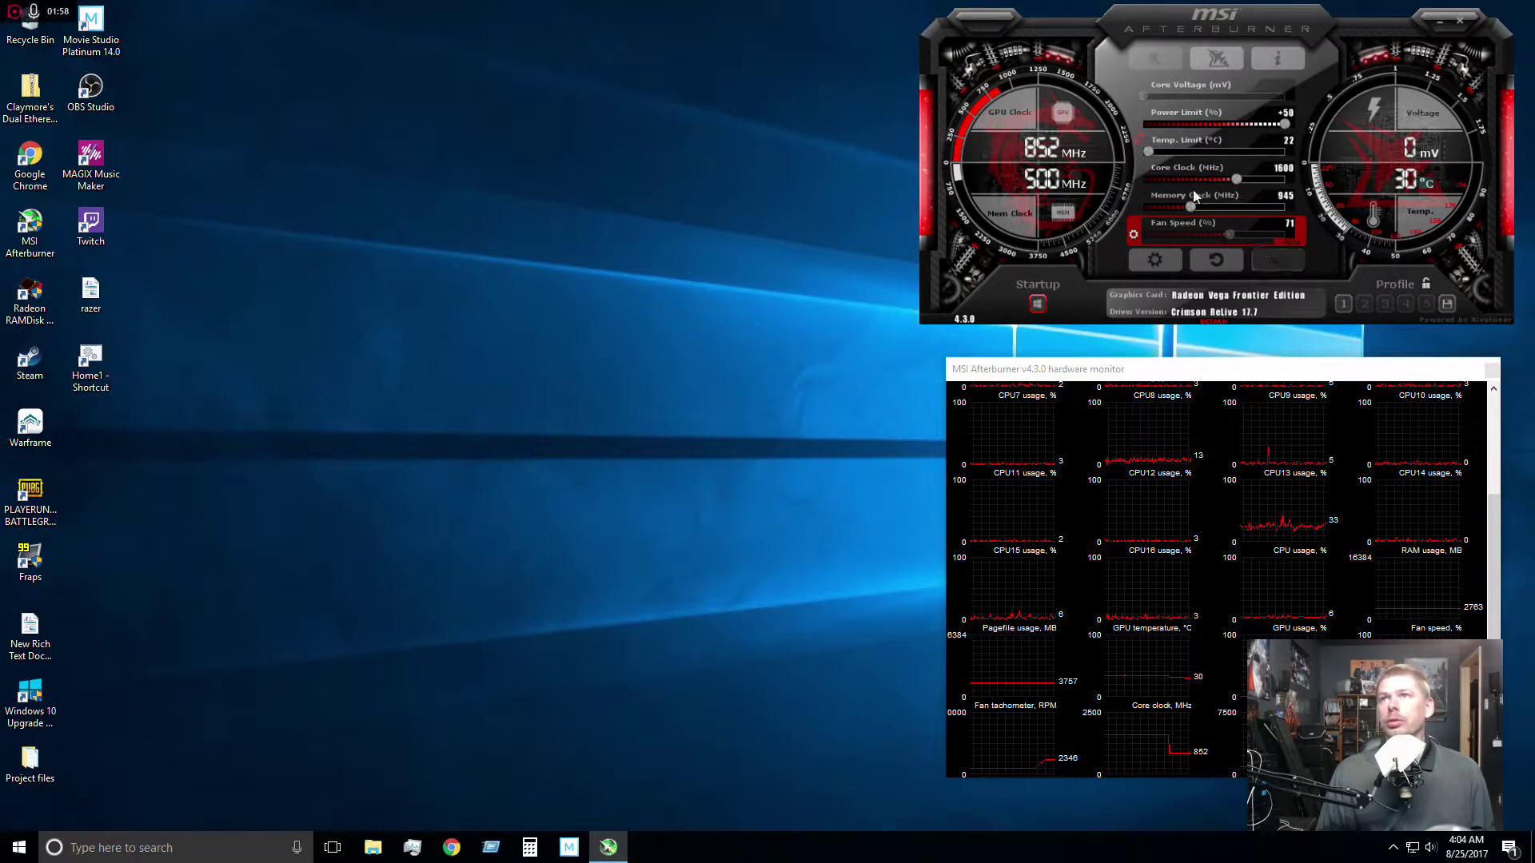
pyautogui.moveTo(1149, 153); pyautogui.dragTo(1135, 151)
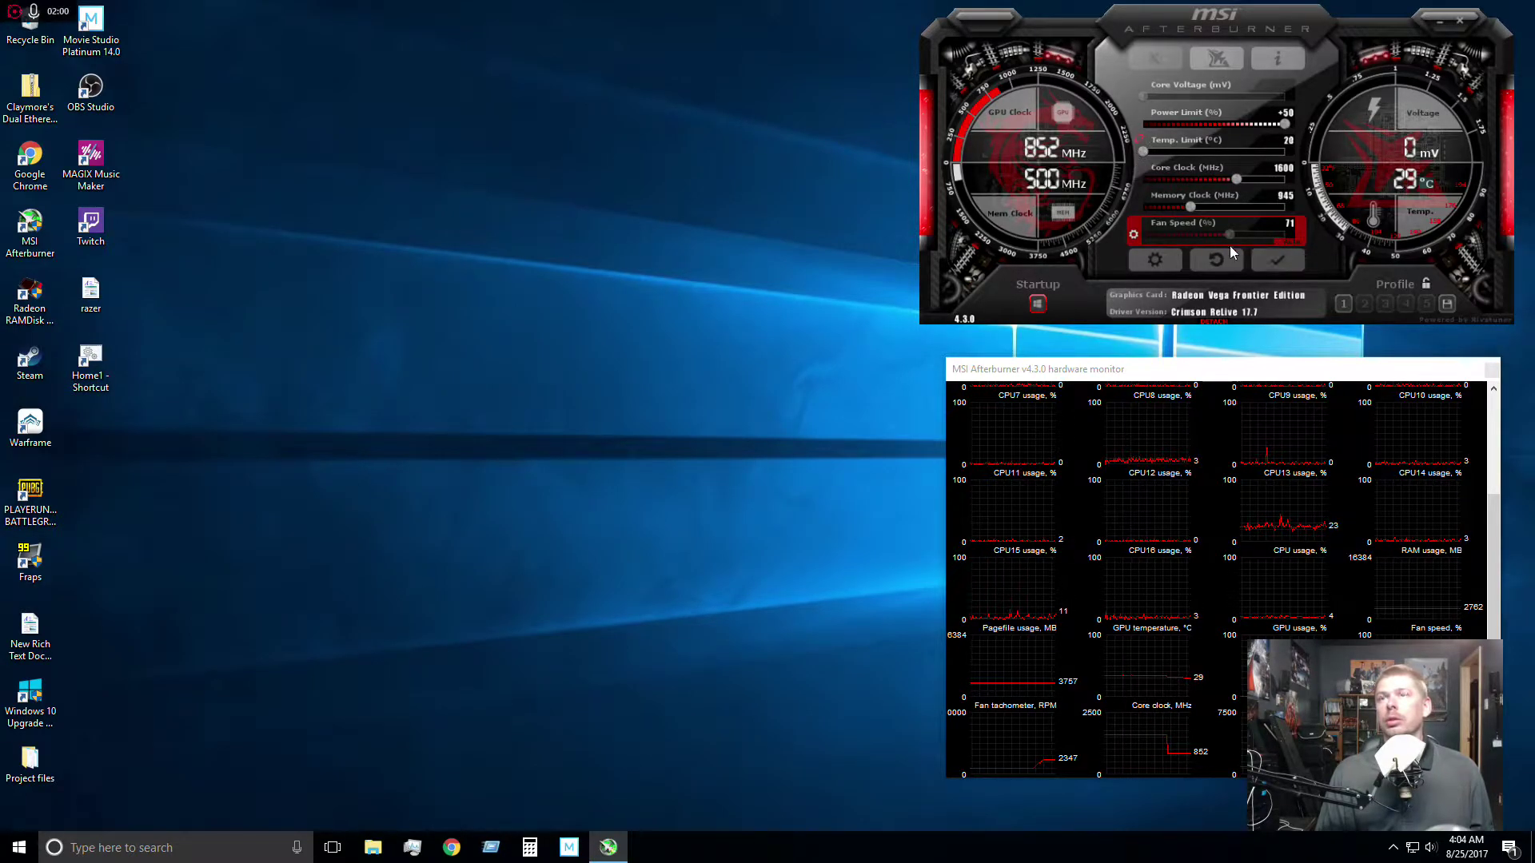
pyautogui.click(1255, 262)
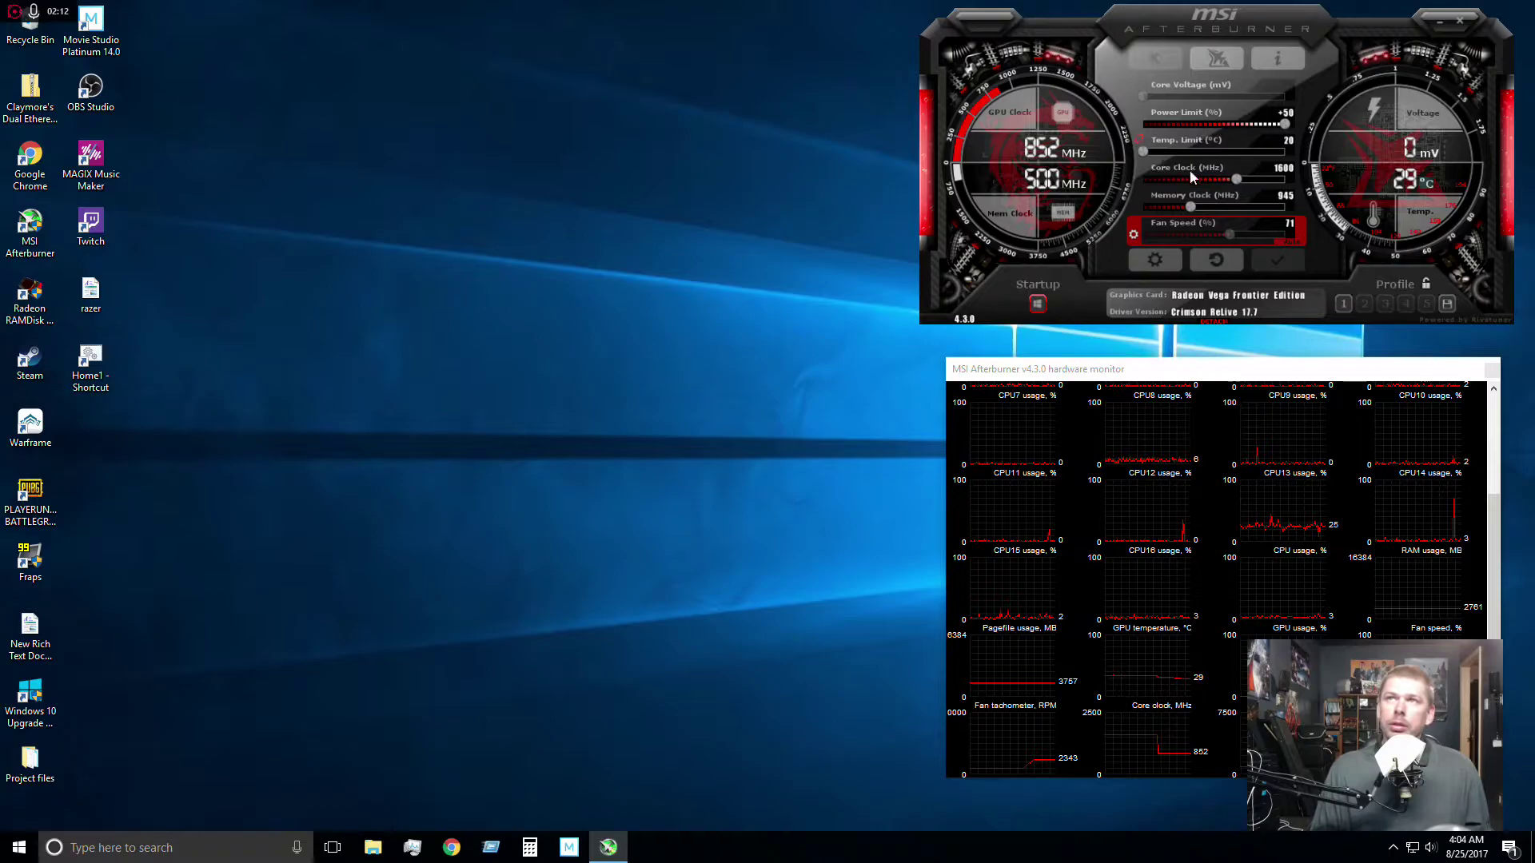
pyautogui.moveTo(1226, 176)
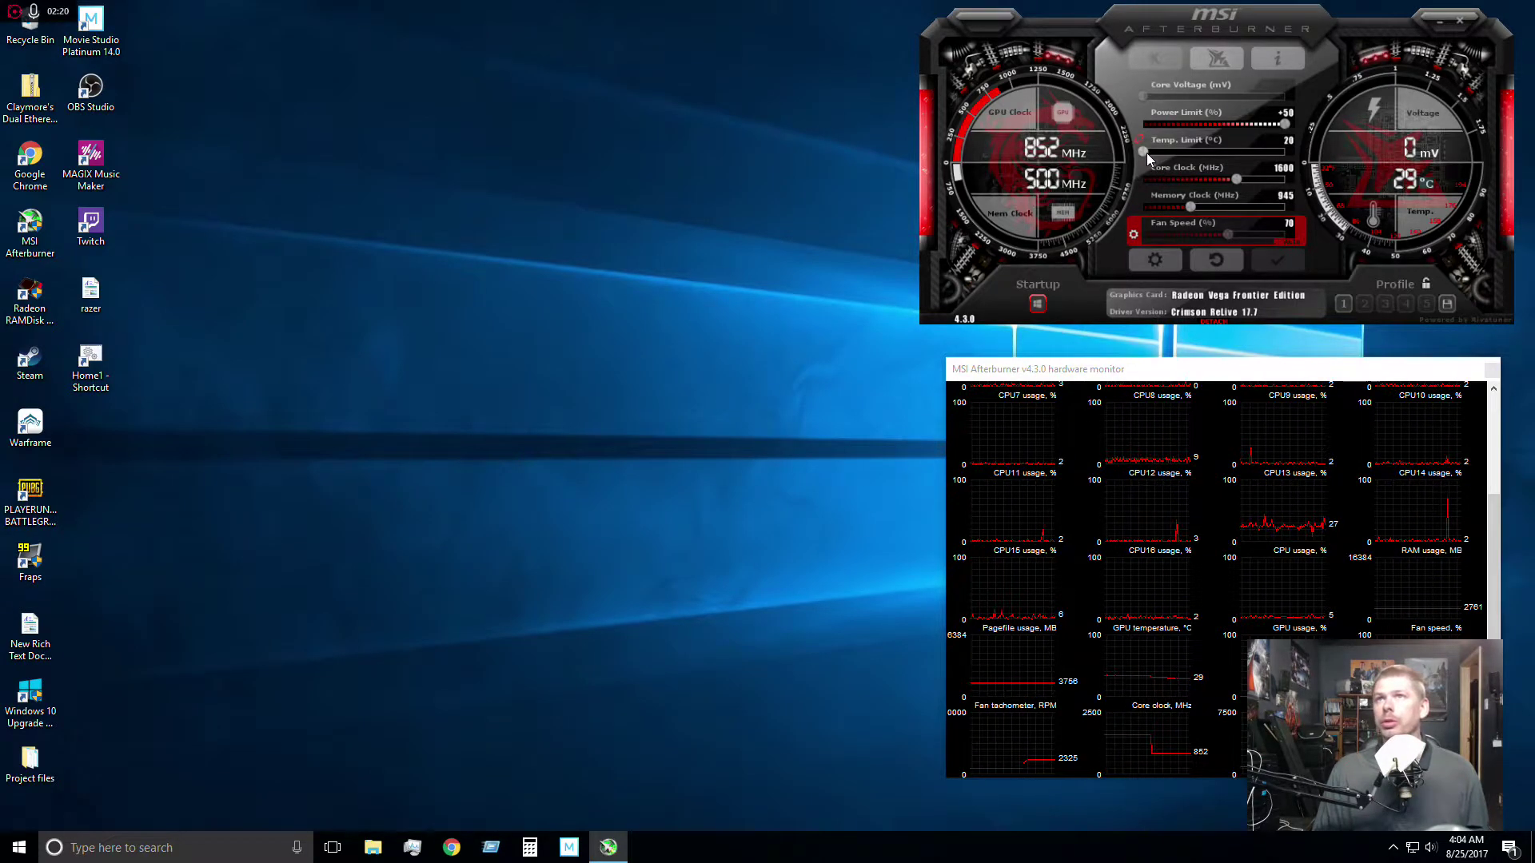
# Step: Launch the Home1 mining shortcut and move its console window to the top left
pyautogui.doubleClick(99, 373)
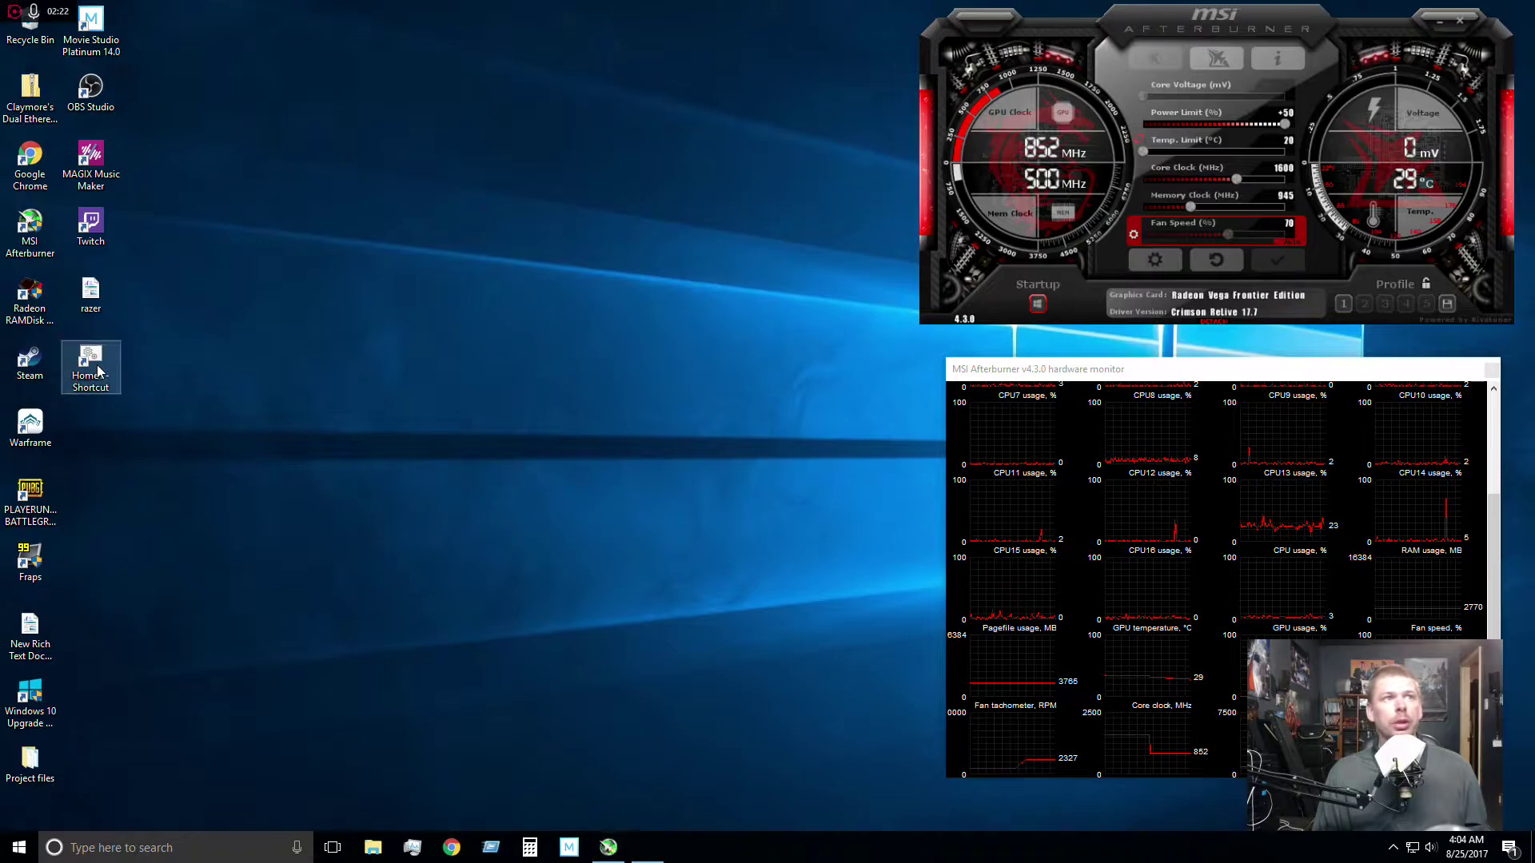
pyautogui.moveTo(604, 183); pyautogui.dragTo(550, 44)
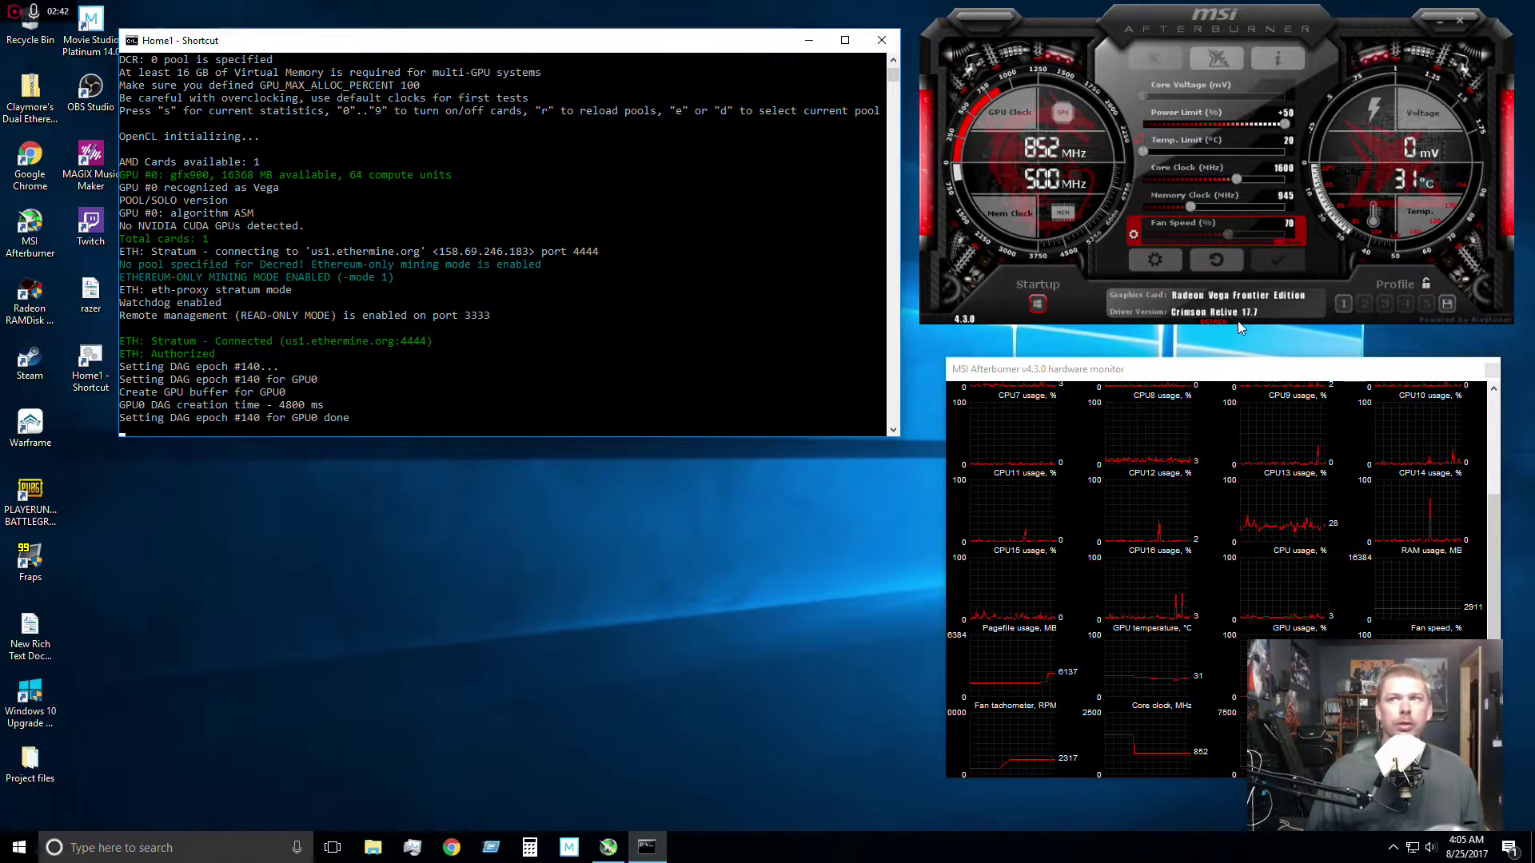
# Step: Re-attach the hardware monitor and scroll to the GPU temperature, usage and fan speed graphs
pyautogui.click(1213, 323)
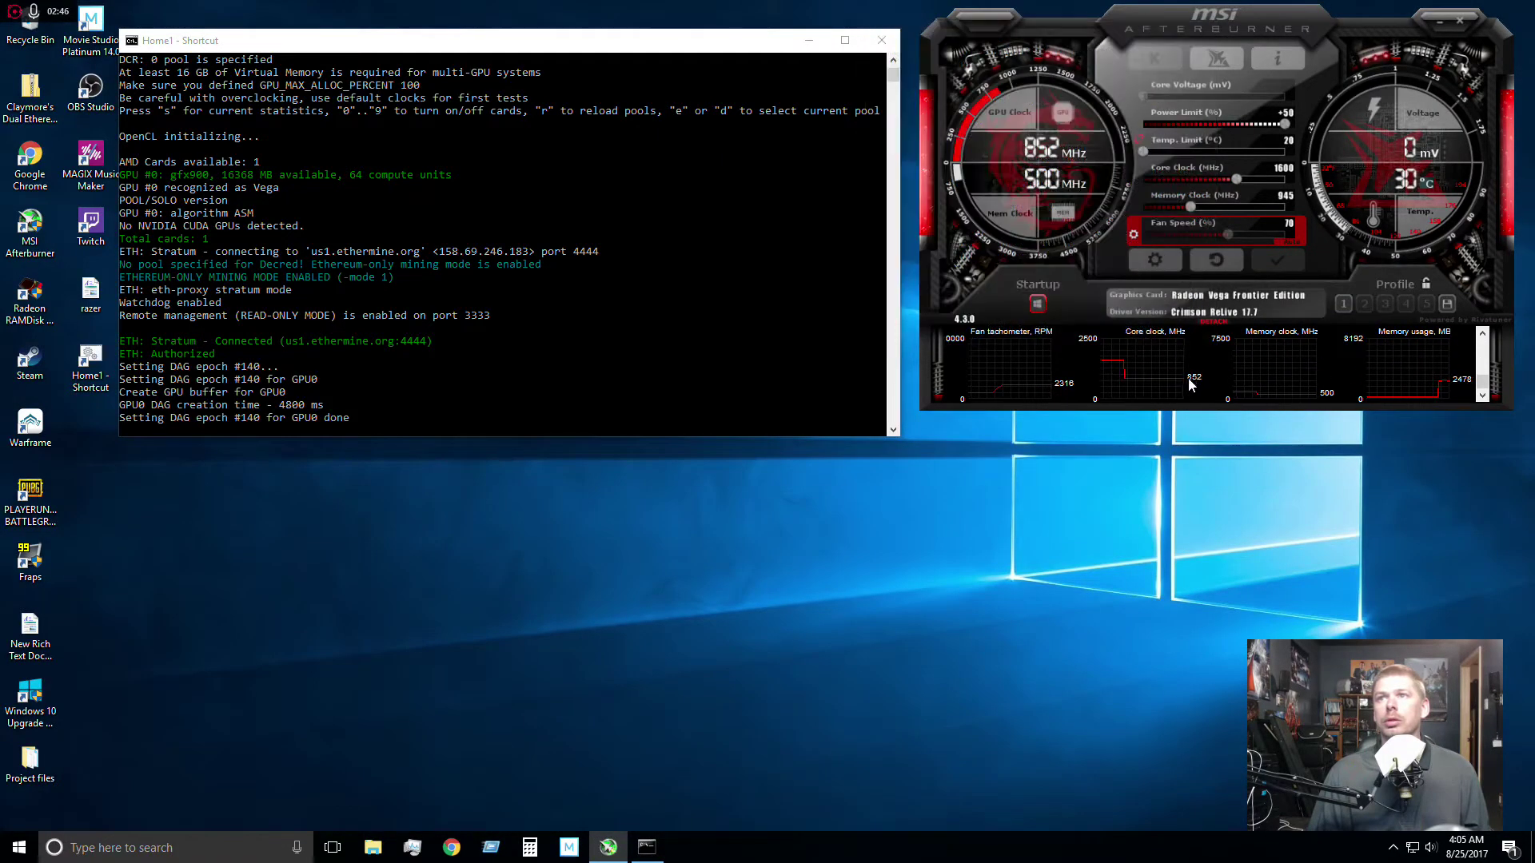
pyautogui.click(1482, 395)
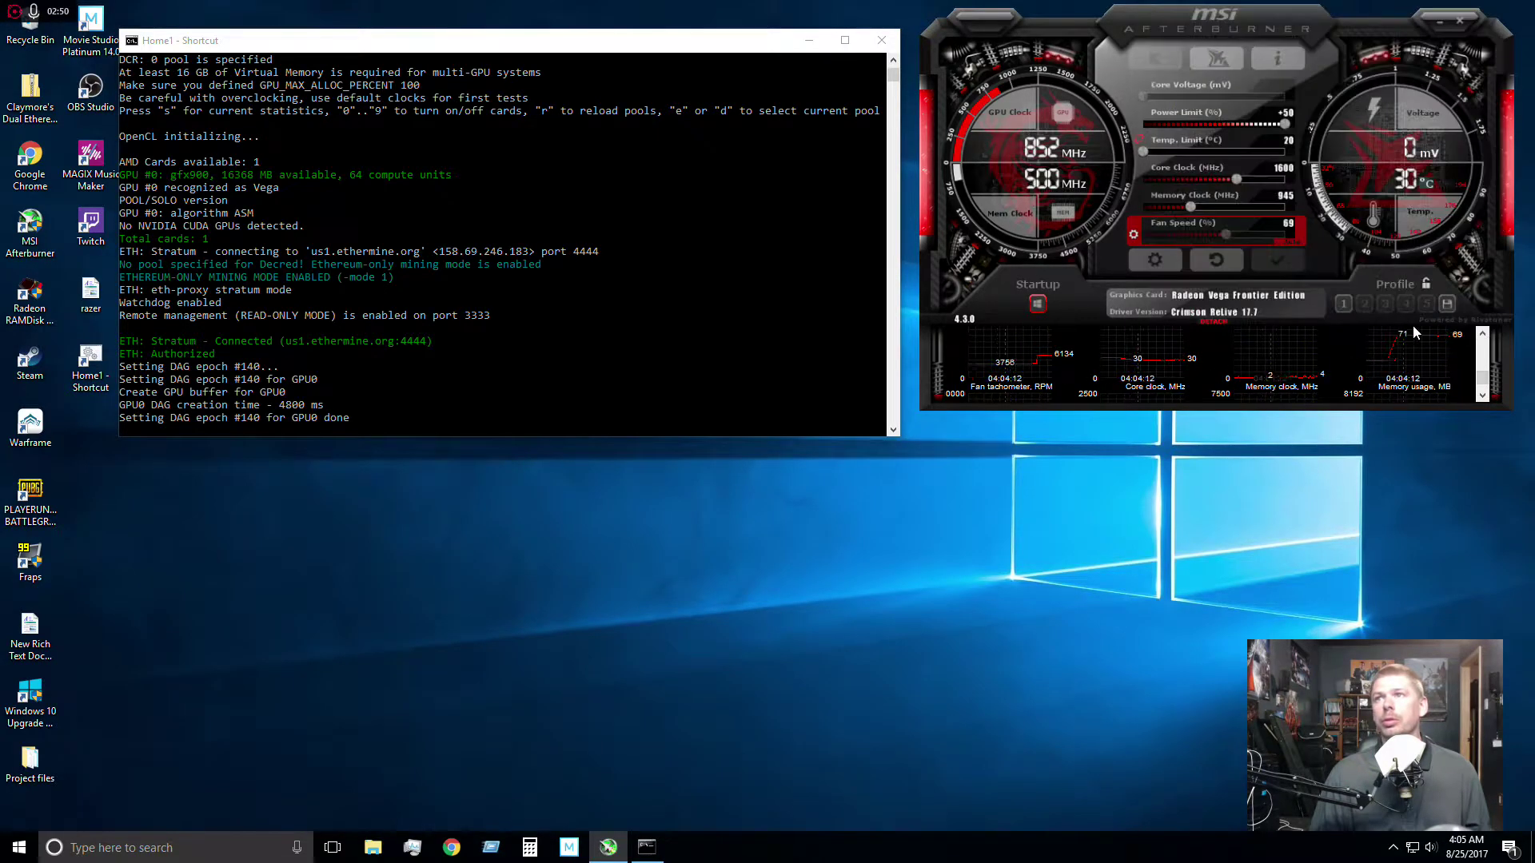
pyautogui.click(1484, 335)
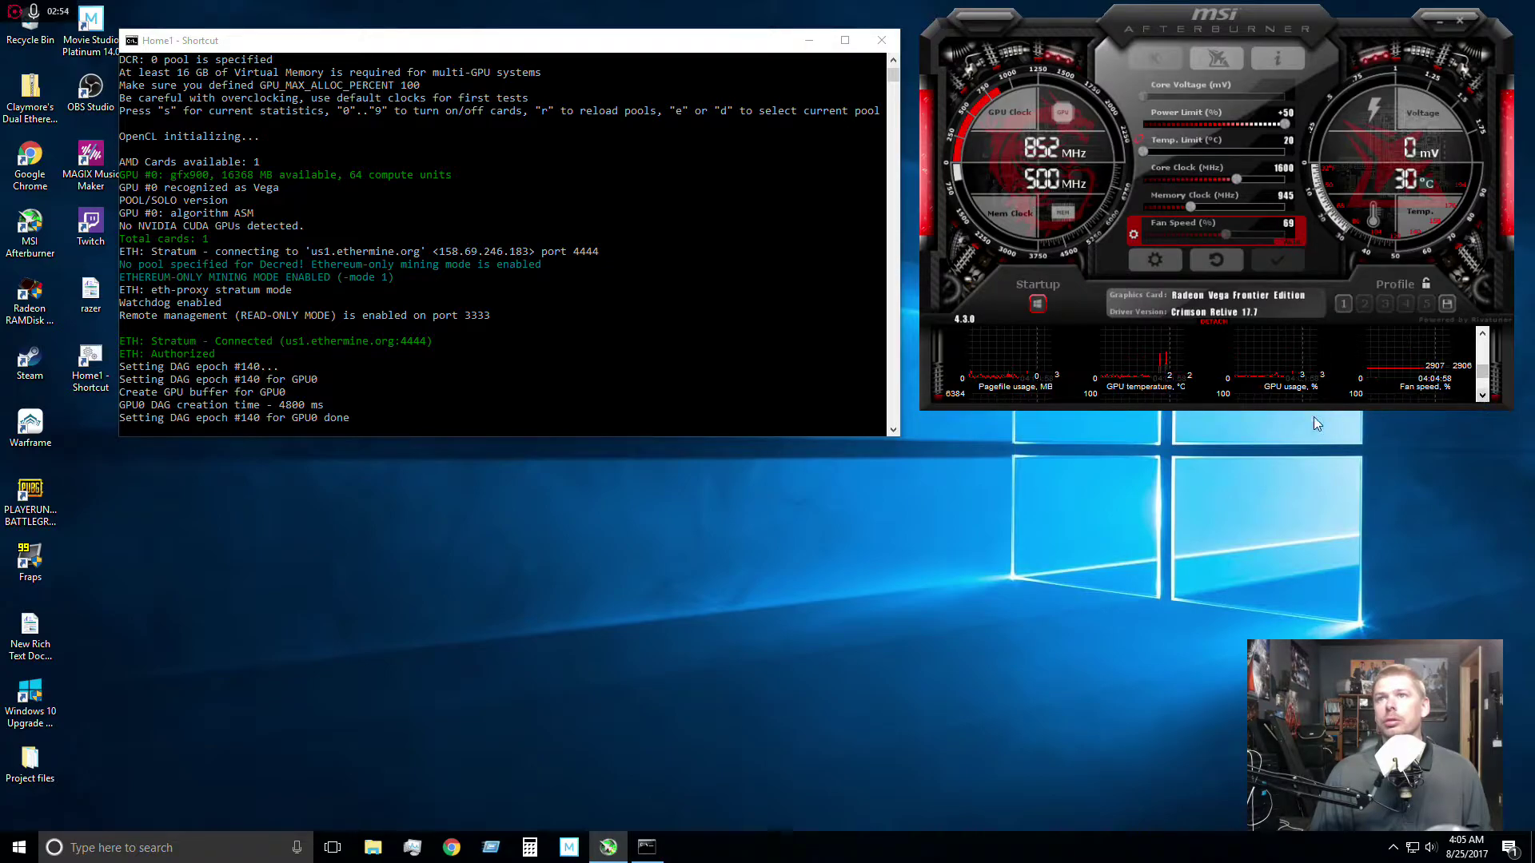
pyautogui.scroll(-1, 1174, 372)
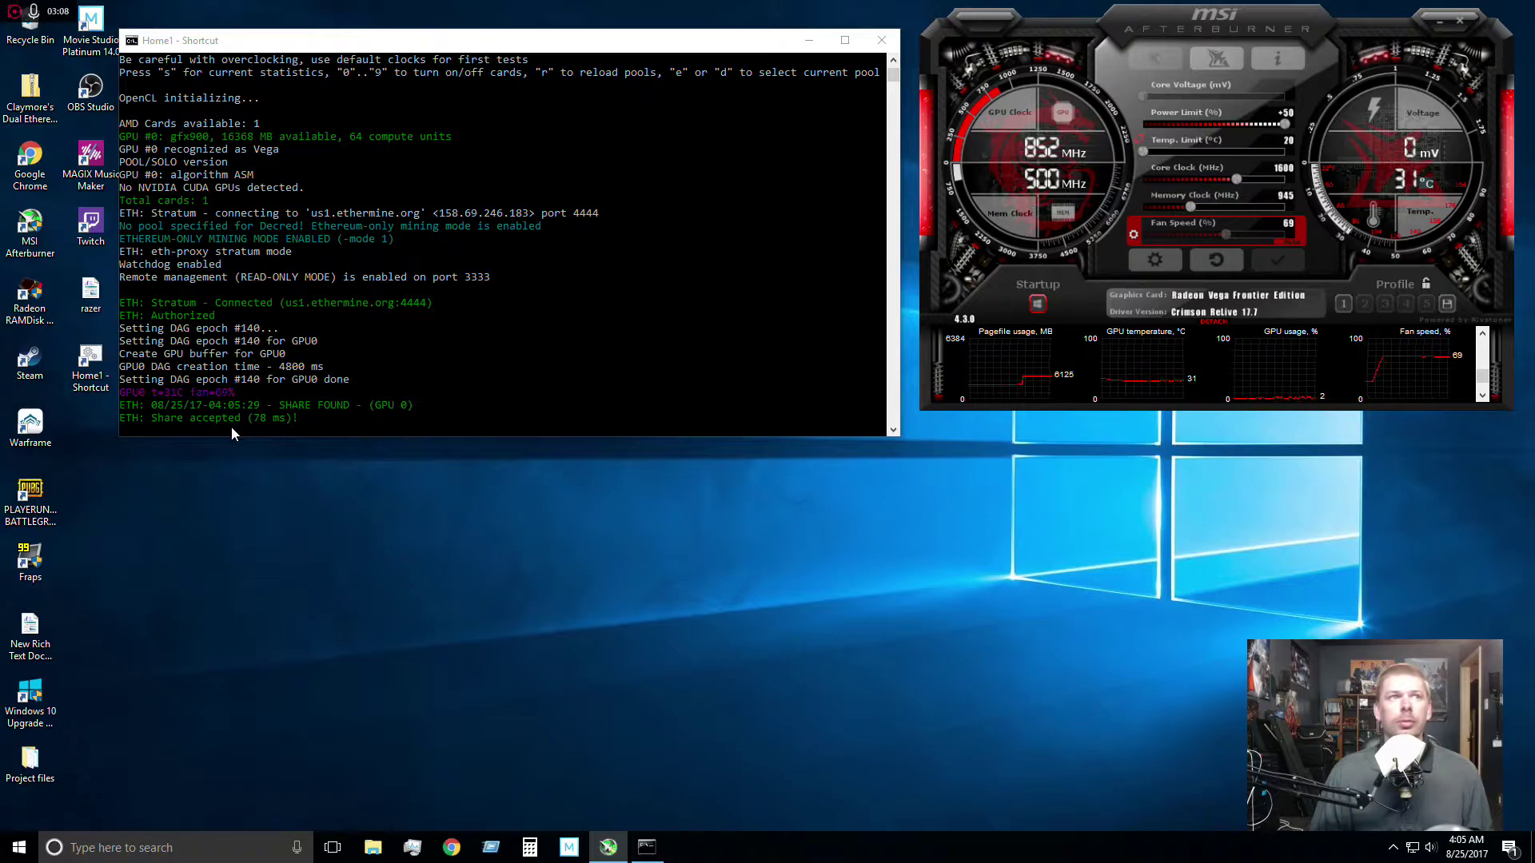
# Step: Show the miner console's current hashrate statistics
pyautogui.click(311, 418)
pyautogui.click(166, 429)
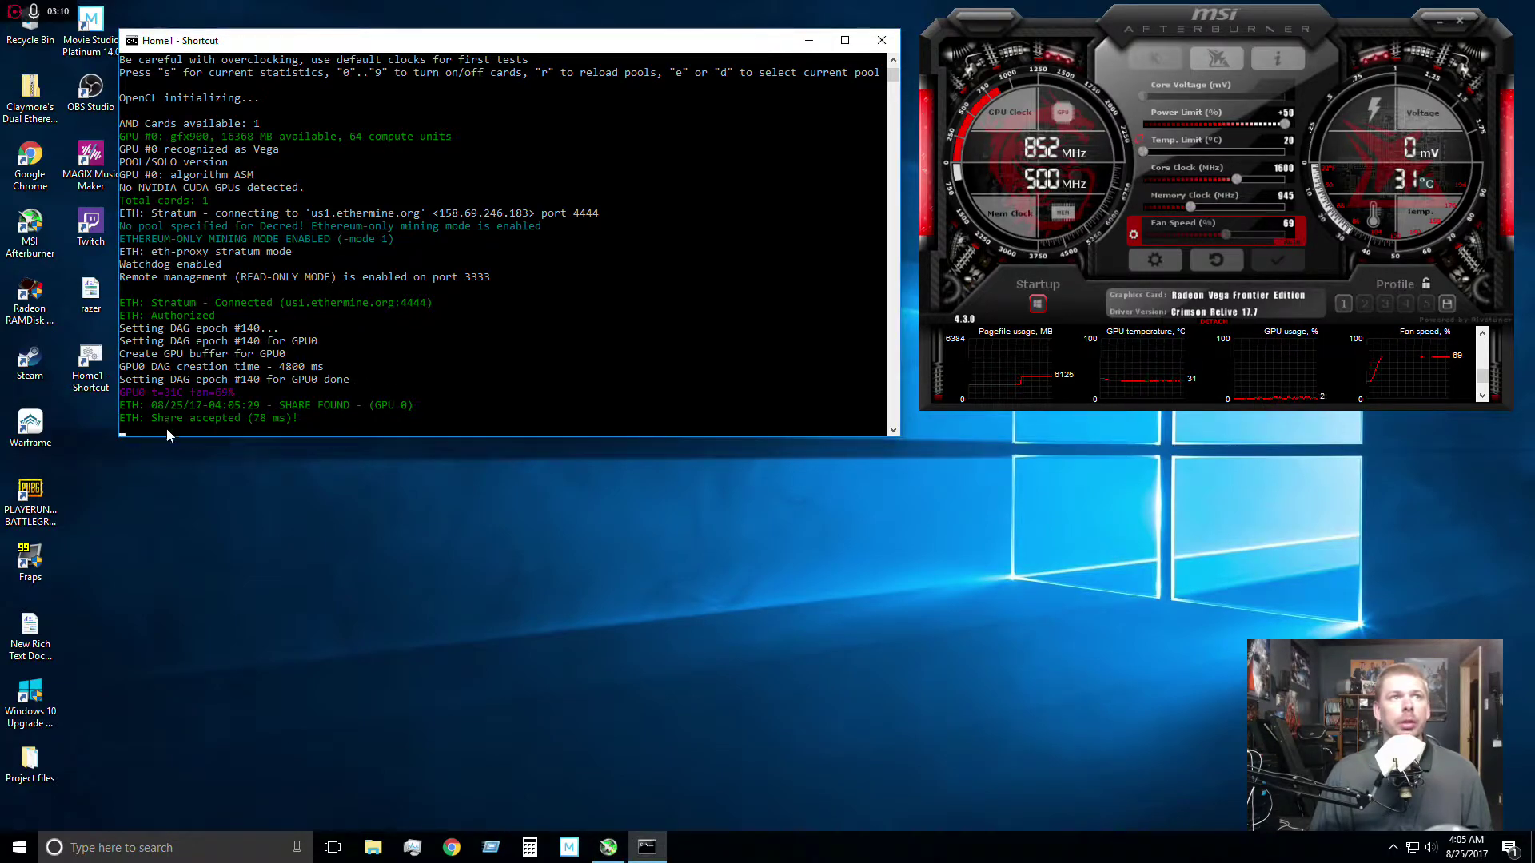
pyautogui.press('s')
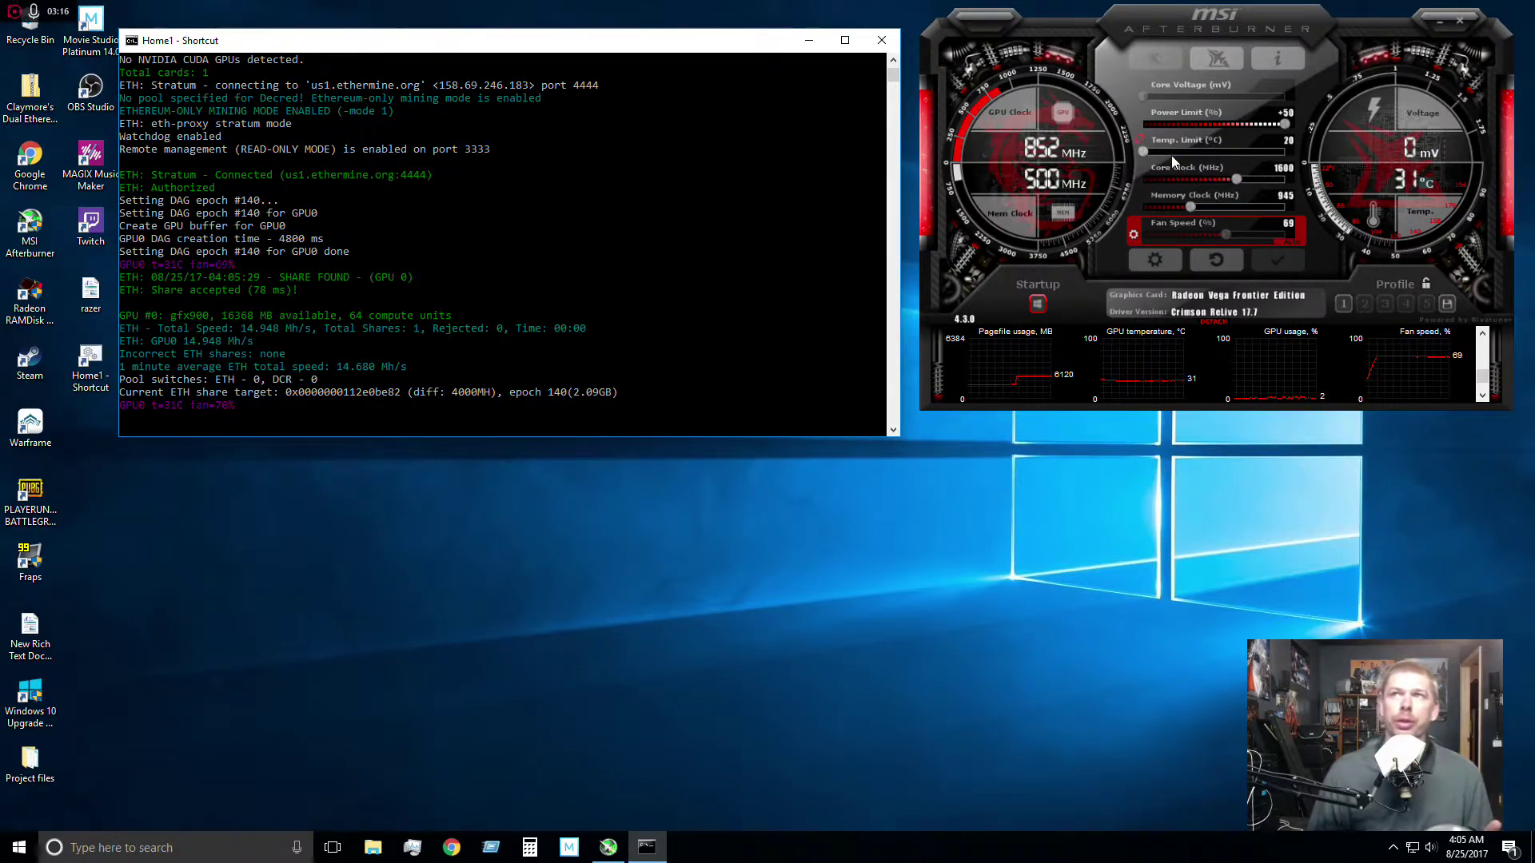
# Step: Raise the temperature limit to about 31 and apply it
pyautogui.moveTo(1148, 151); pyautogui.dragTo(1209, 153)
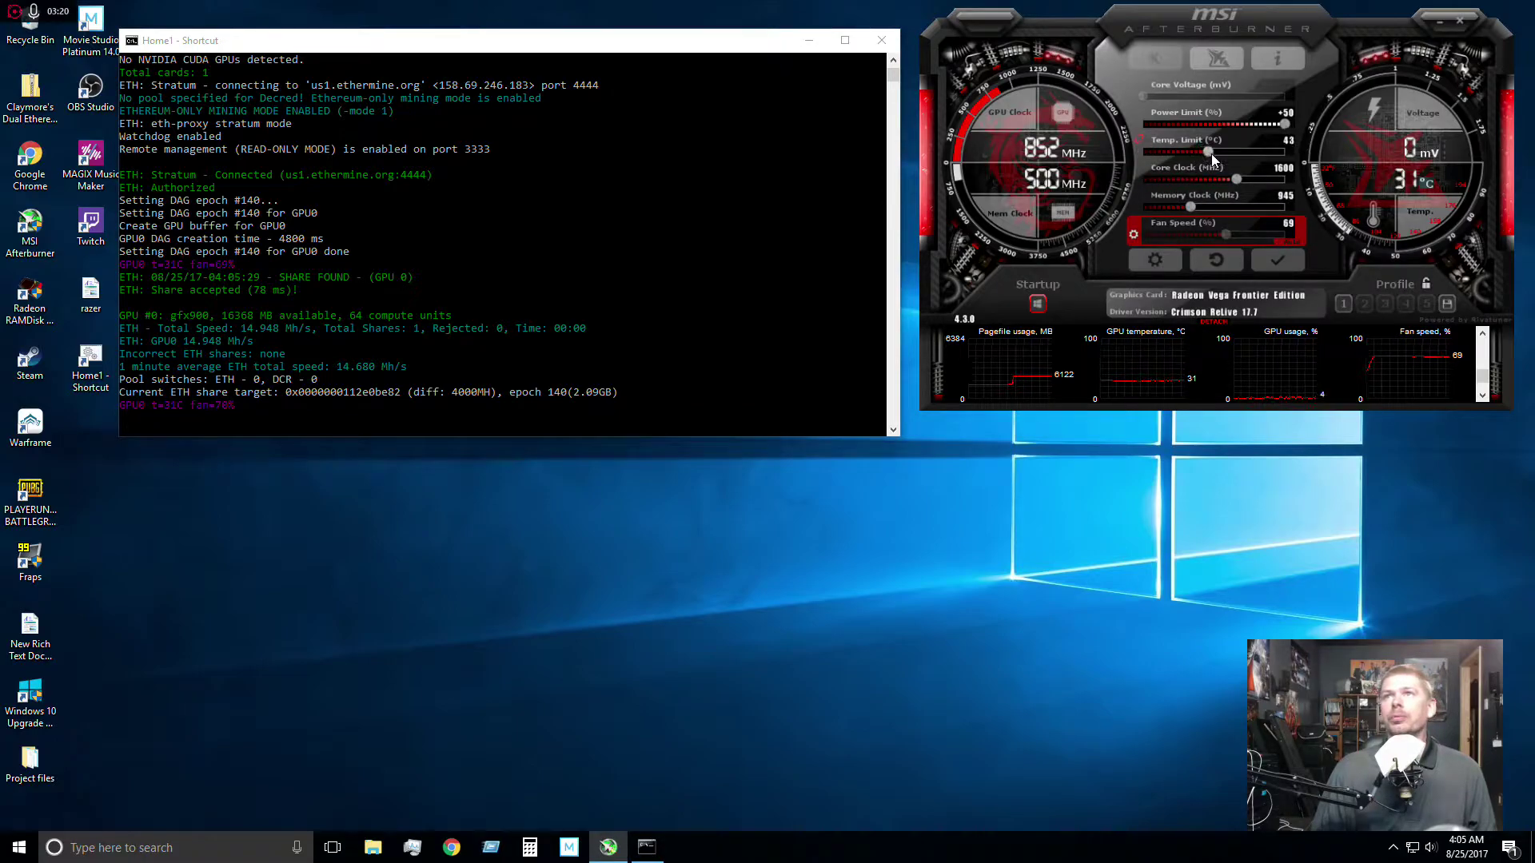
pyautogui.moveTo(1213, 159); pyautogui.dragTo(1184, 169)
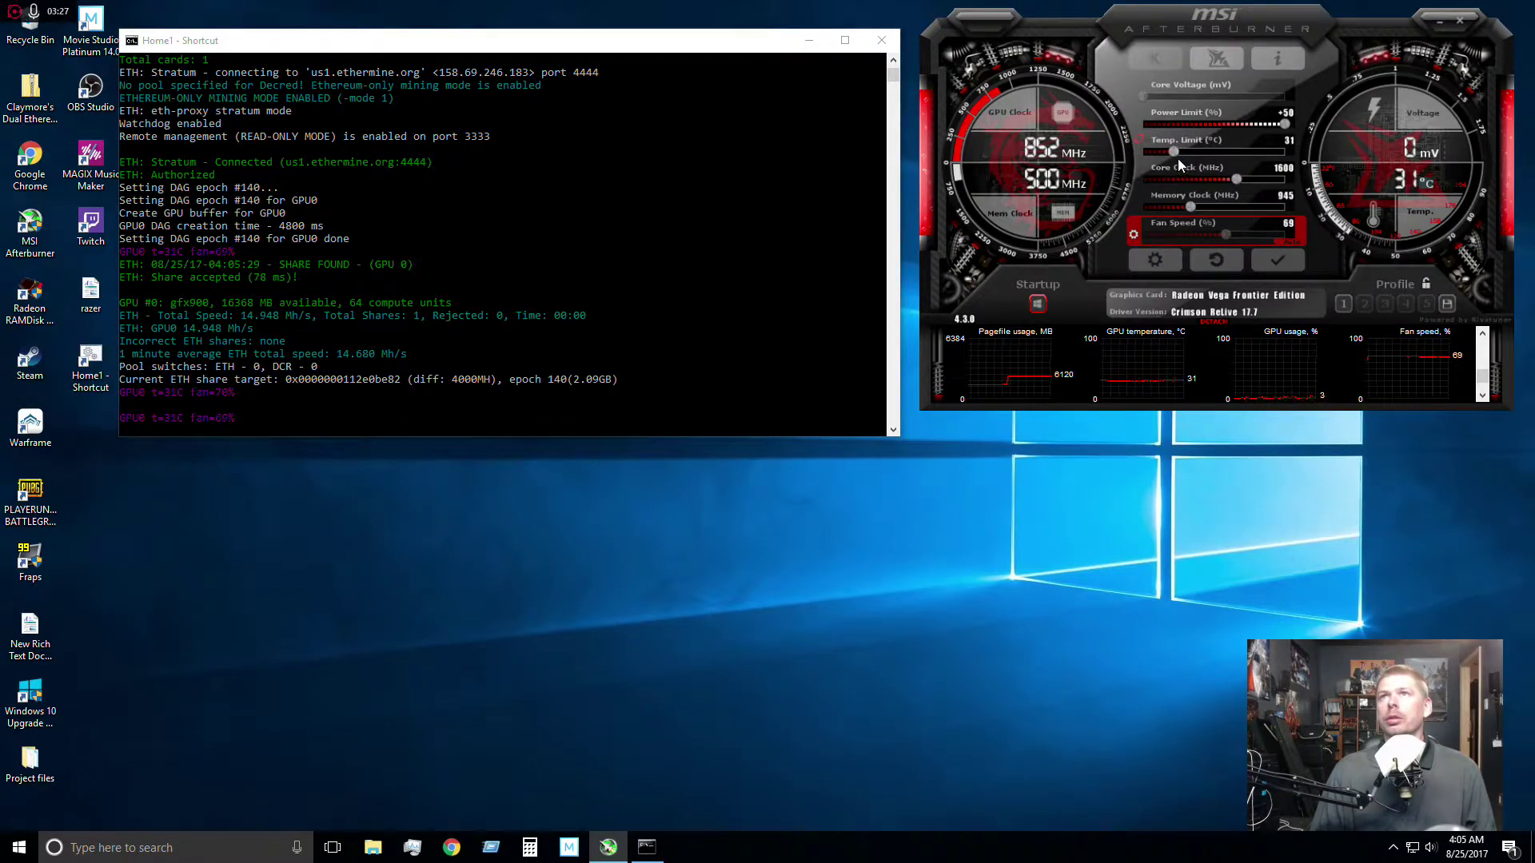
pyautogui.click(1266, 264)
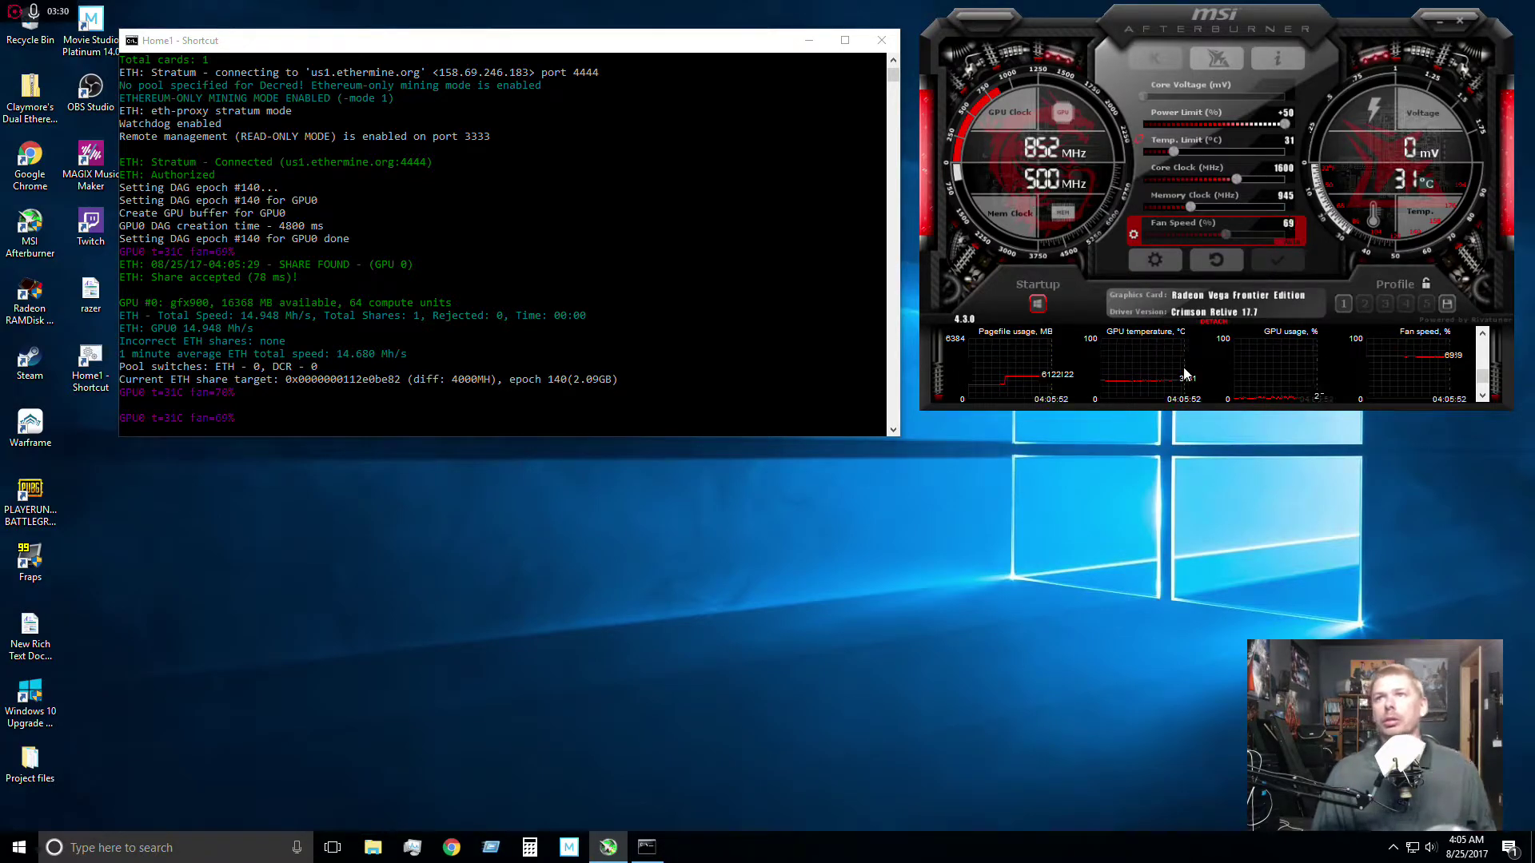
pyautogui.moveTo(1188, 386)
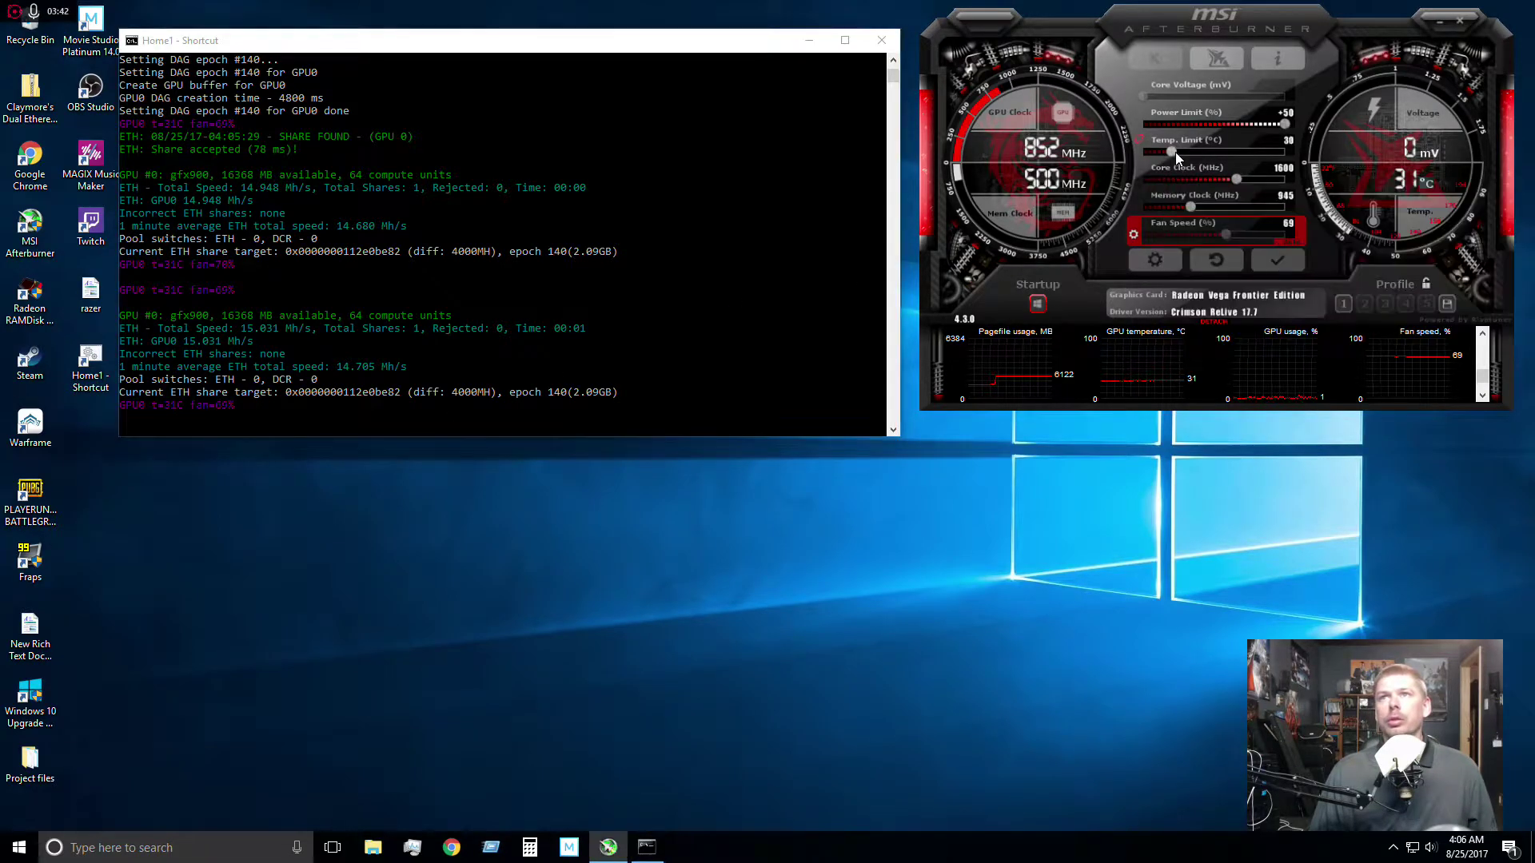
# Step: Raise the temperature limit through 32 to 35, apply it, and return to the miner console
pyautogui.moveTo(1175, 154); pyautogui.dragTo(1181, 160)
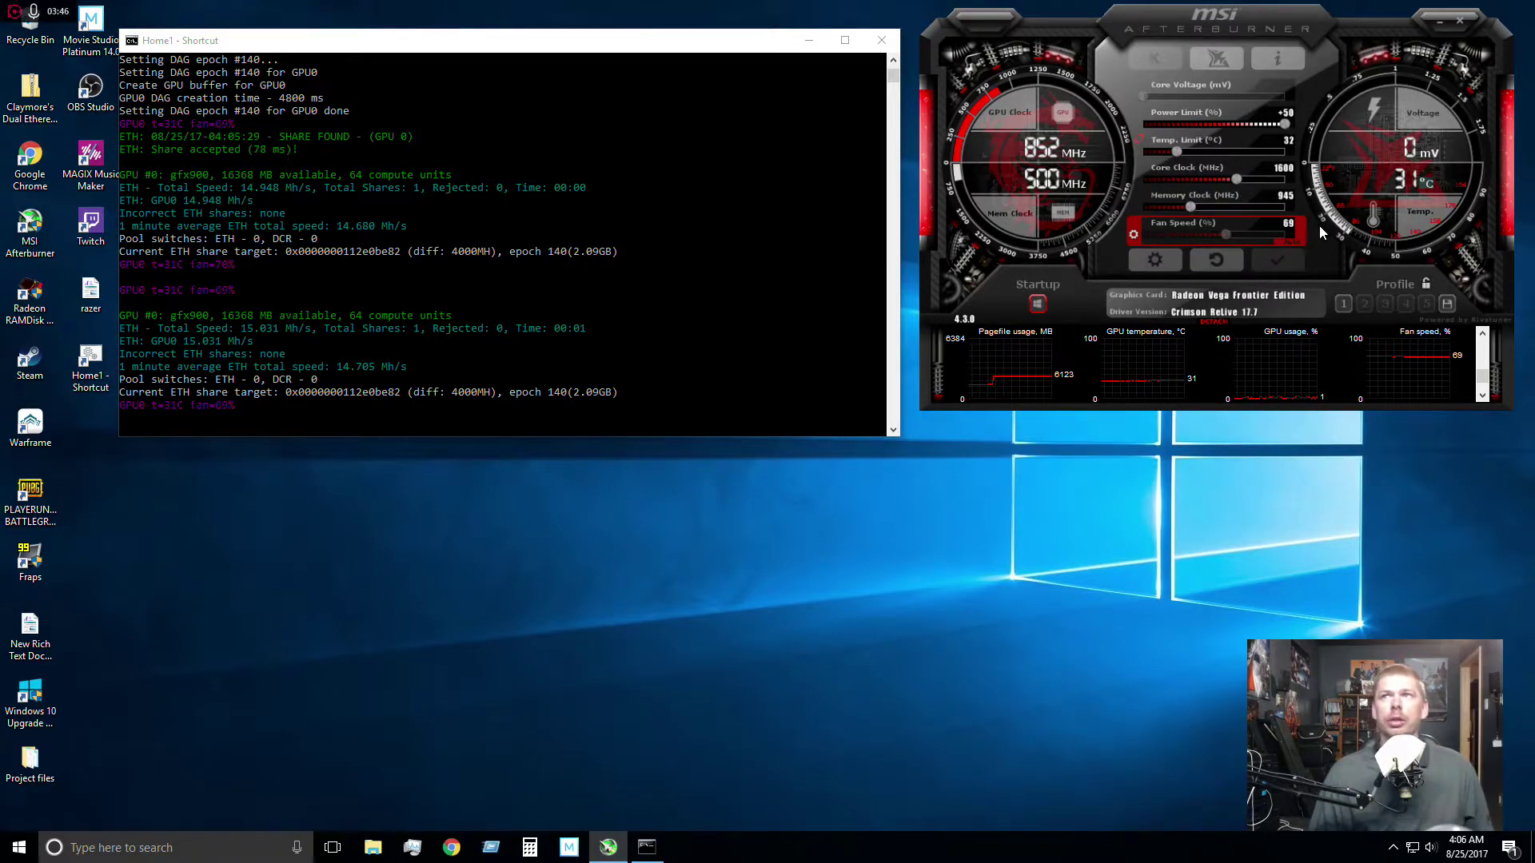
pyautogui.click(209, 417)
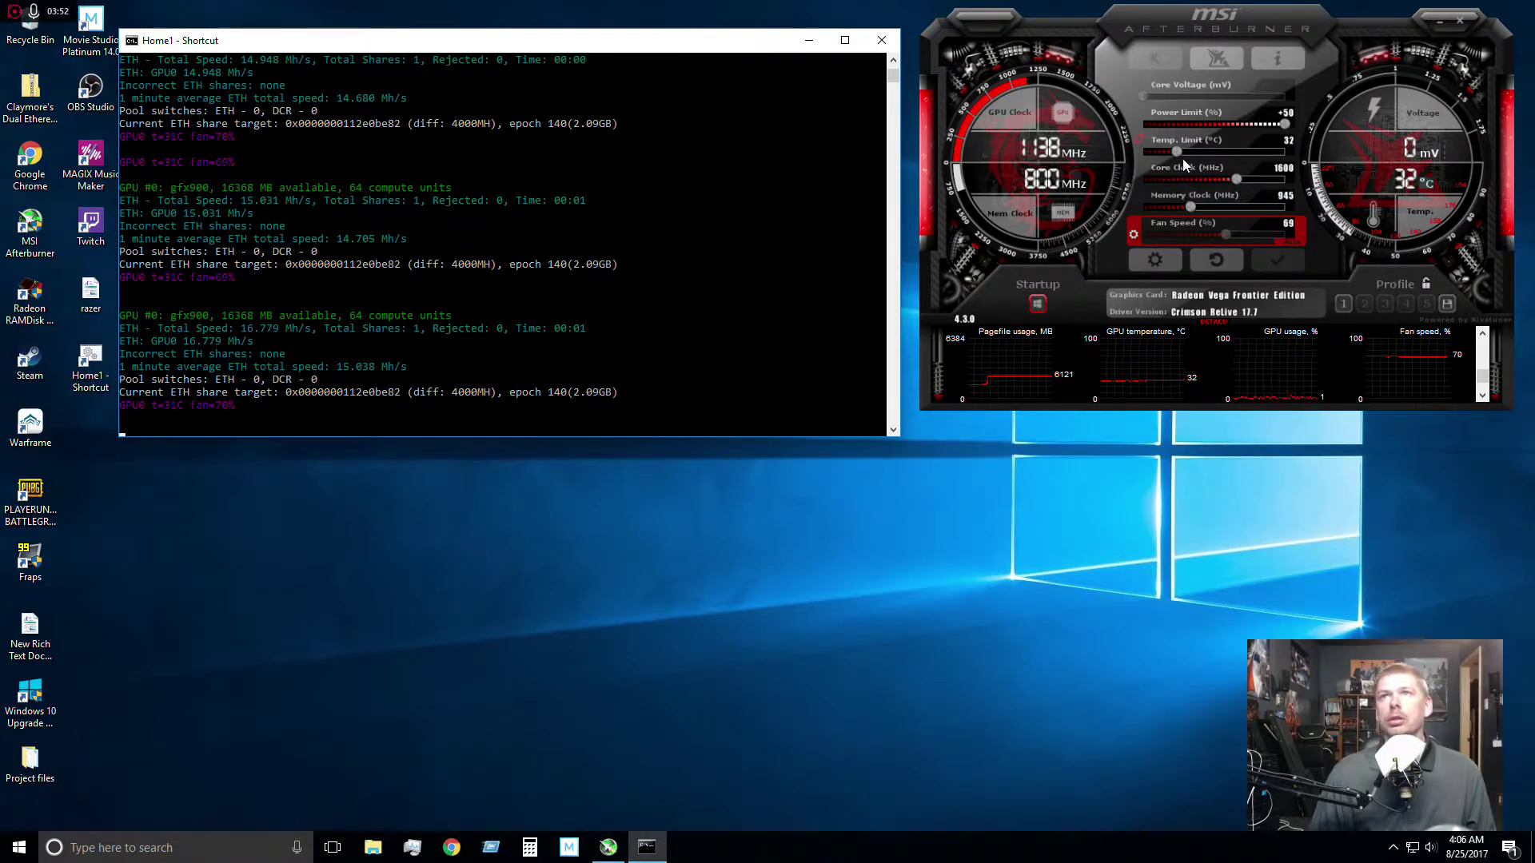
pyautogui.moveTo(1180, 155); pyautogui.dragTo(1185, 153)
pyautogui.click(1265, 259)
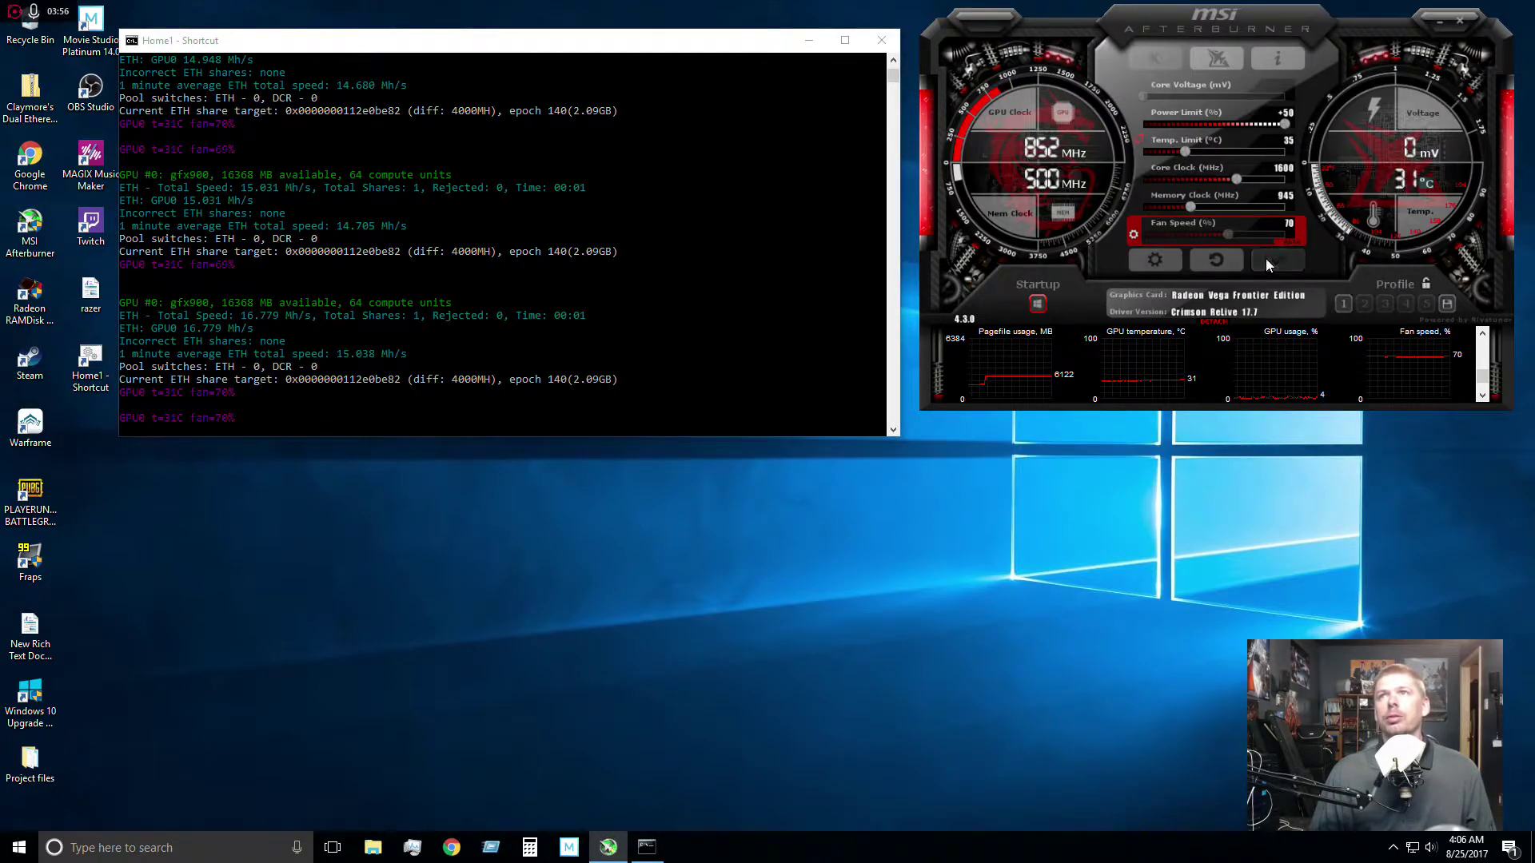
pyautogui.click(530, 428)
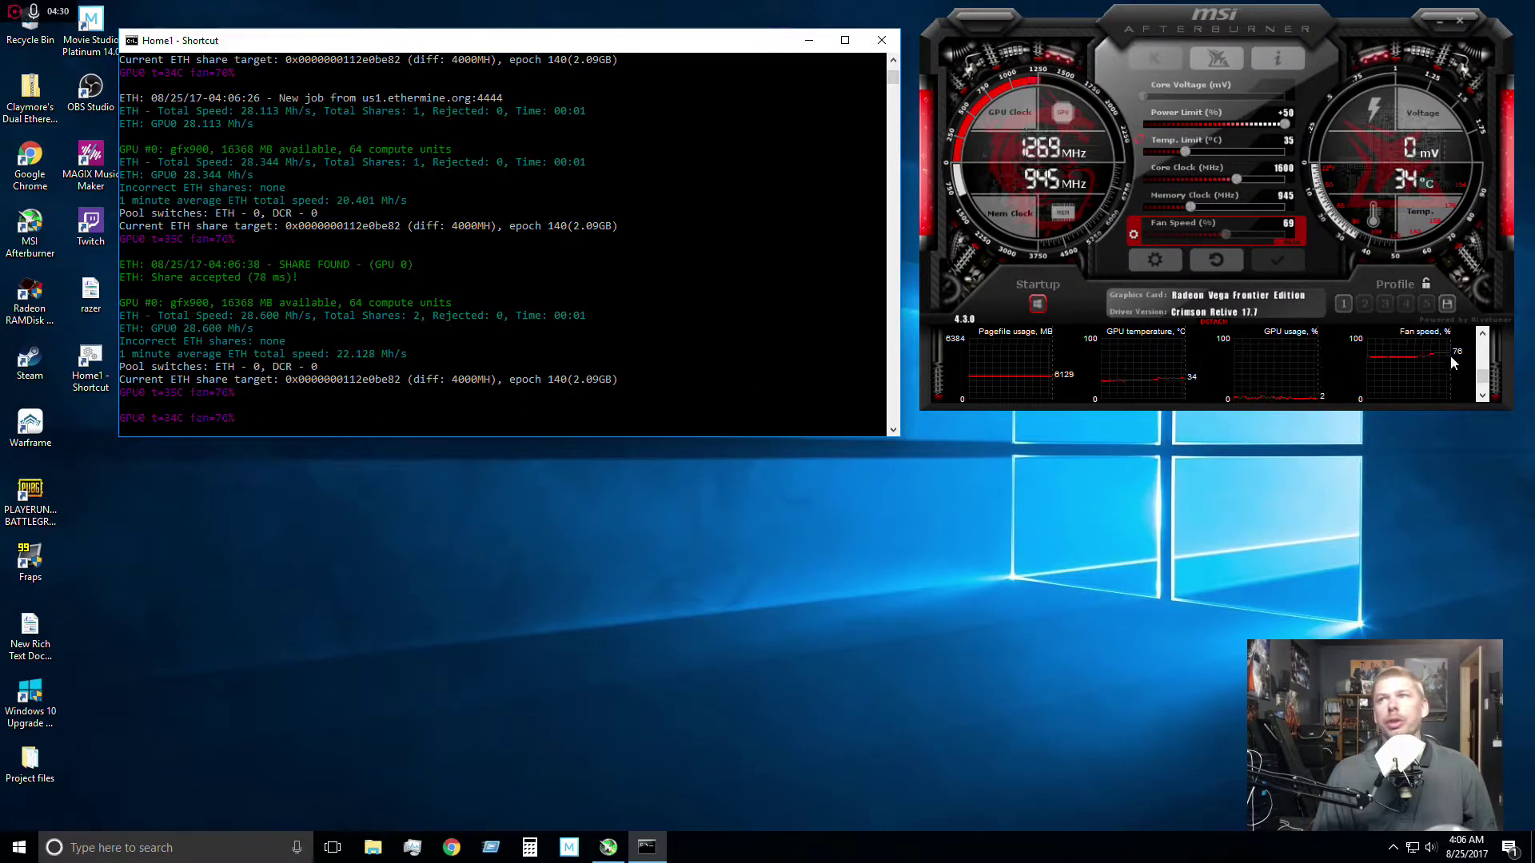
pyautogui.moveTo(1444, 360)
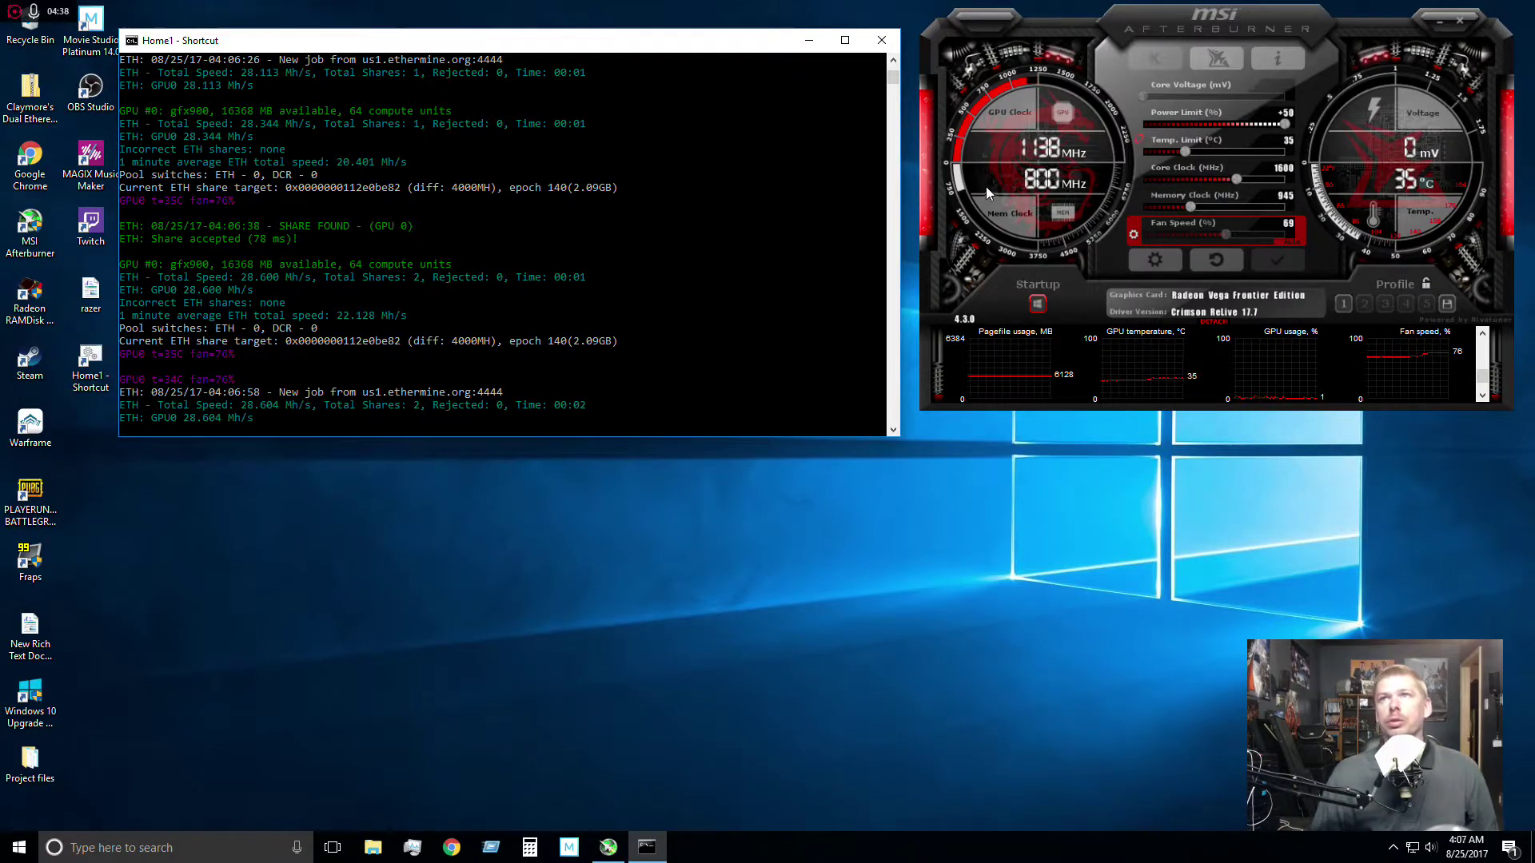
# Step: Set the temperature limit to 37, apply it, and return to the miner console
pyautogui.click(1190, 159)
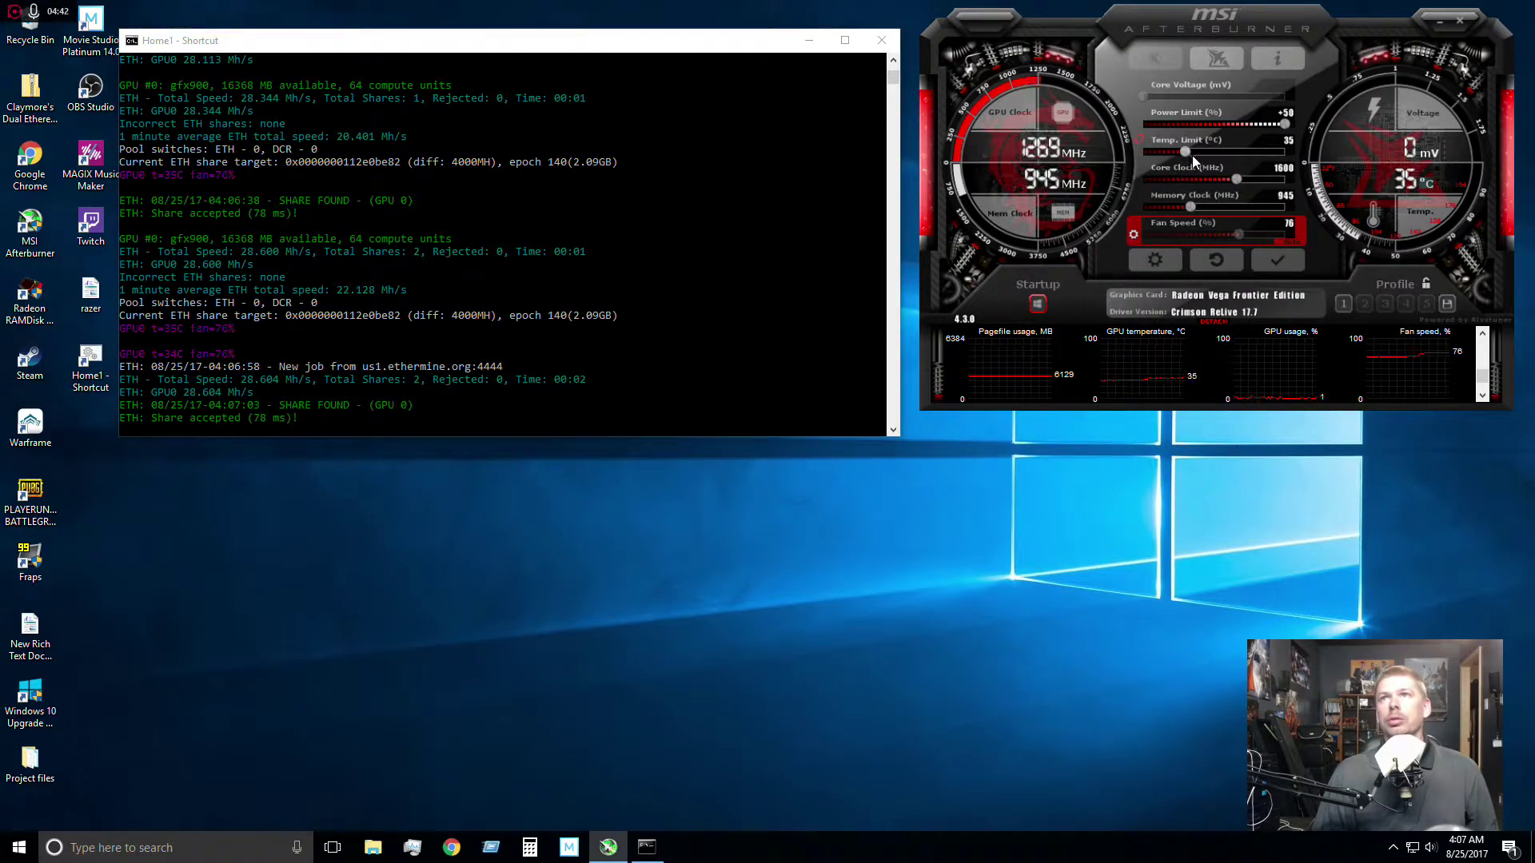
pyautogui.moveTo(1186, 152); pyautogui.dragTo(1191, 152)
pyautogui.click(1275, 265)
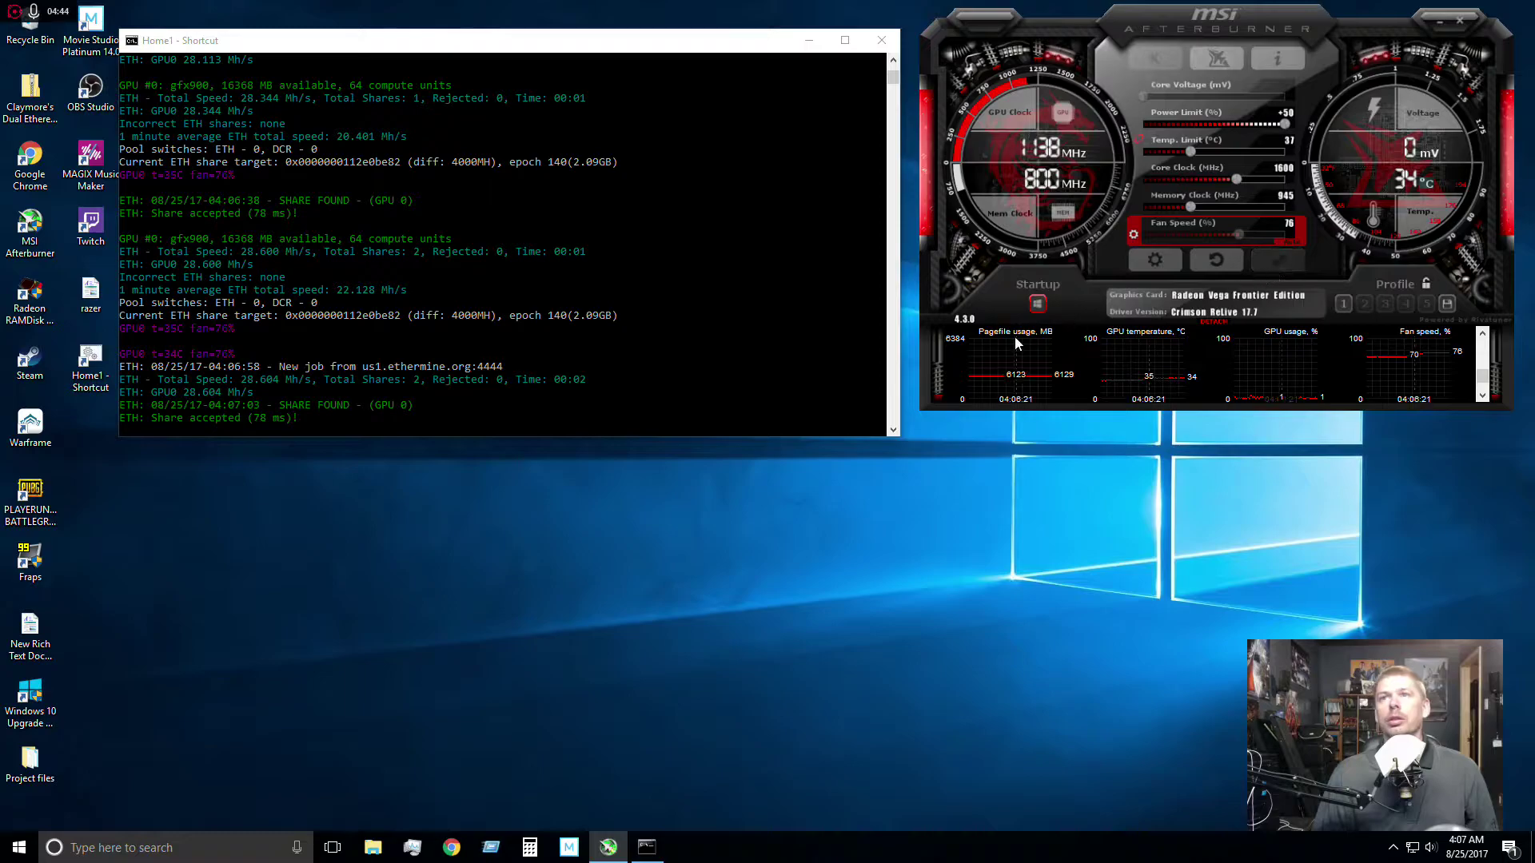
pyautogui.click(294, 424)
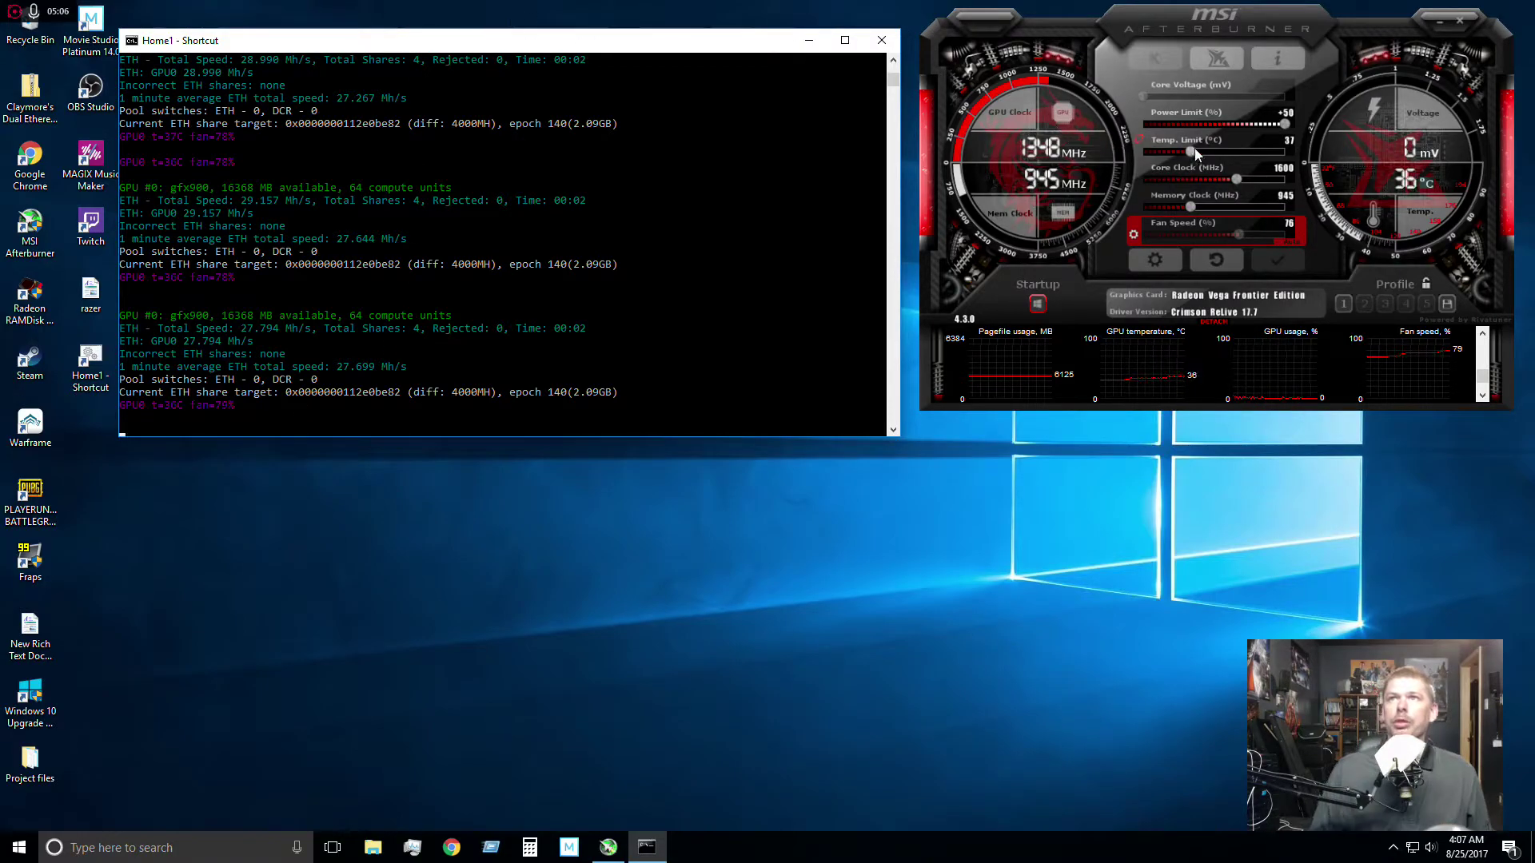
# Step: Apply a 38 temperature limit and switch back to the miner console
pyautogui.moveTo(1191, 158)
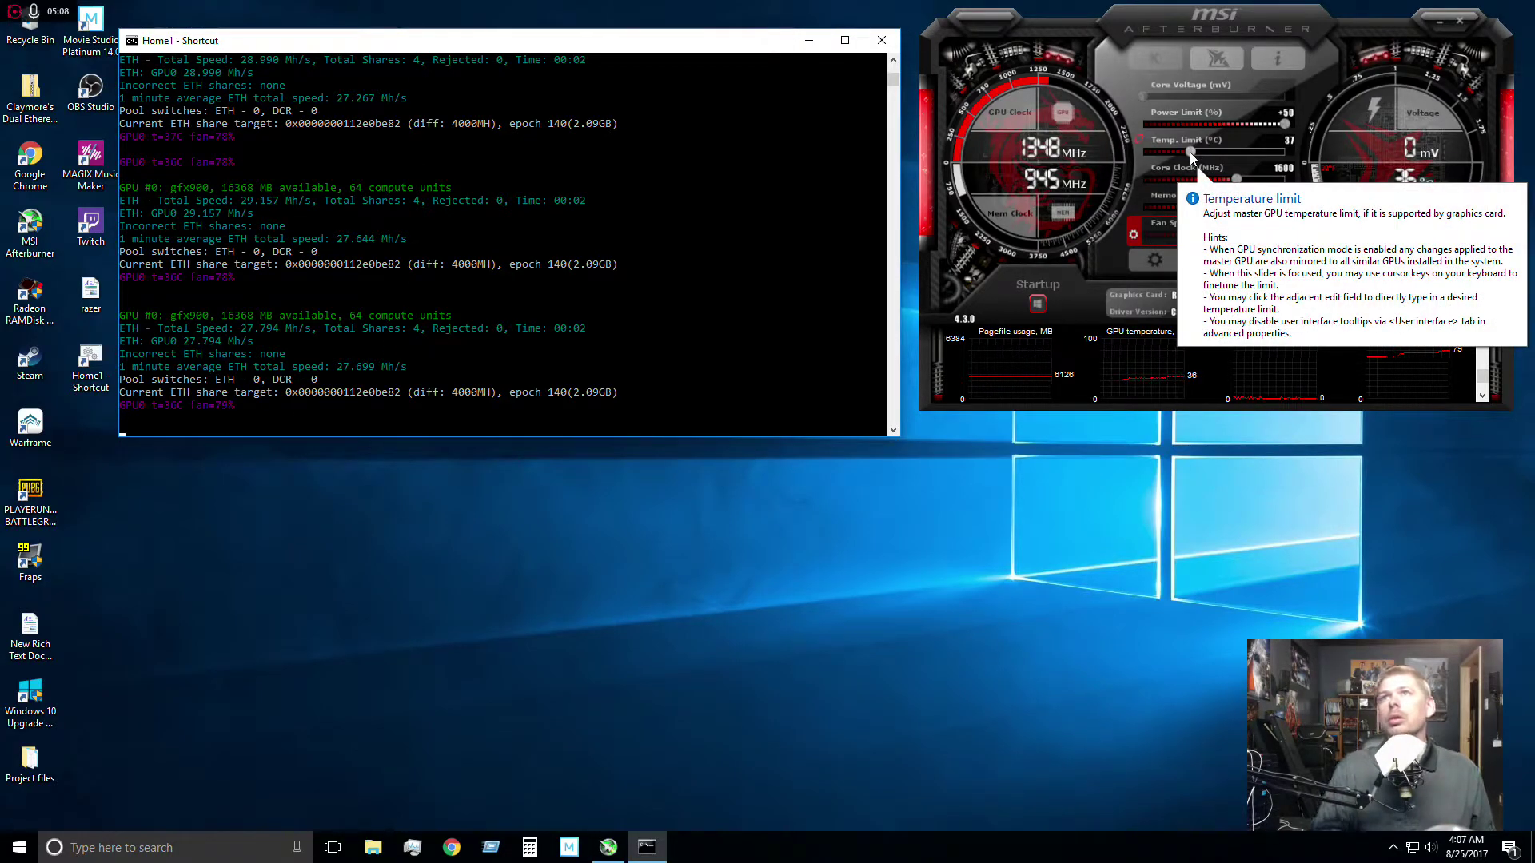
pyautogui.moveTo(1192, 158); pyautogui.dragTo(1198, 154)
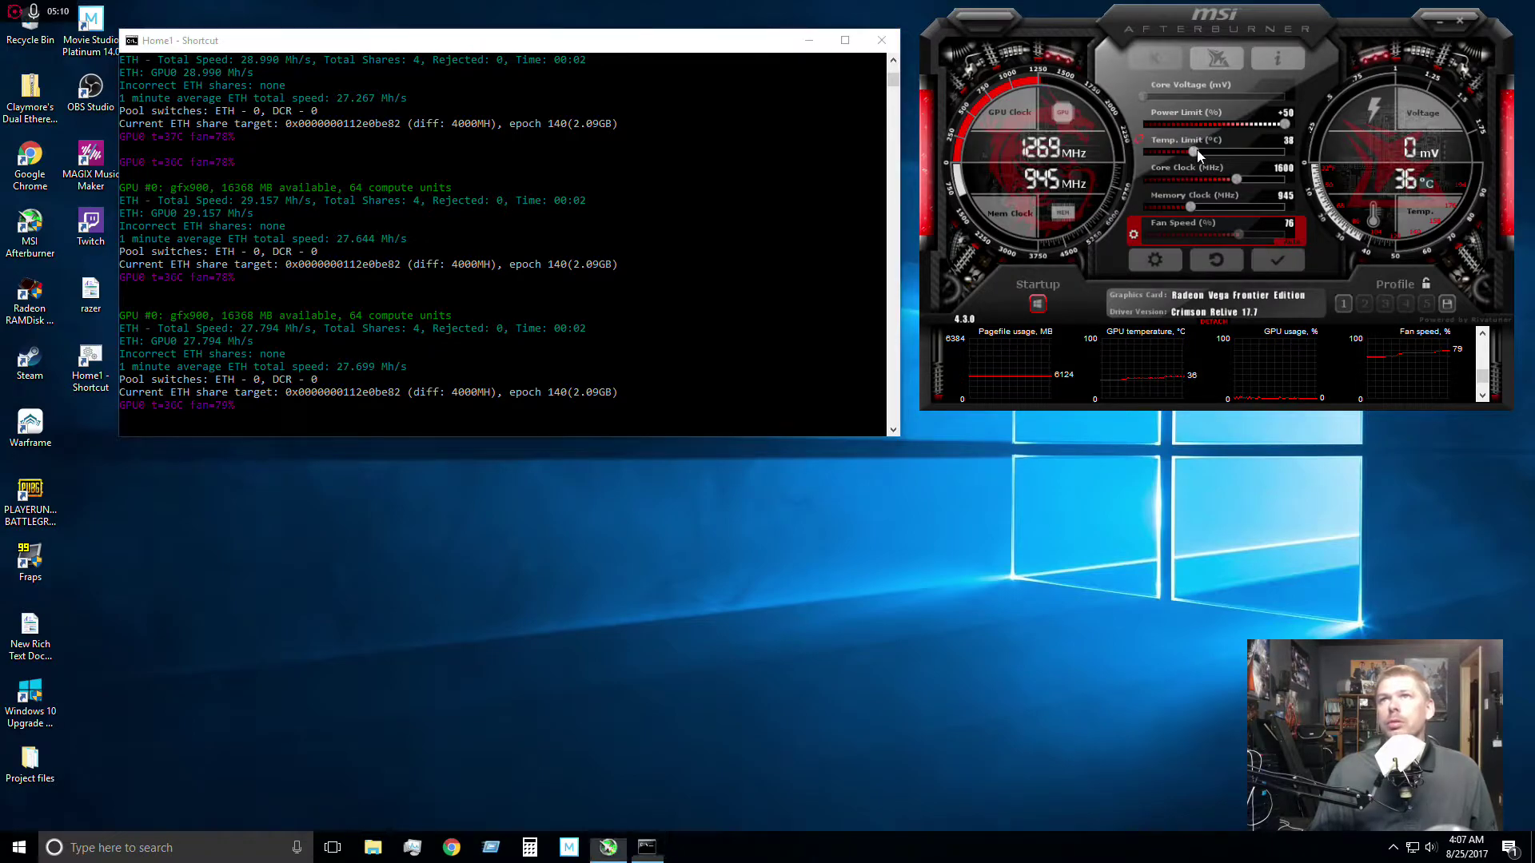
pyautogui.click(1278, 263)
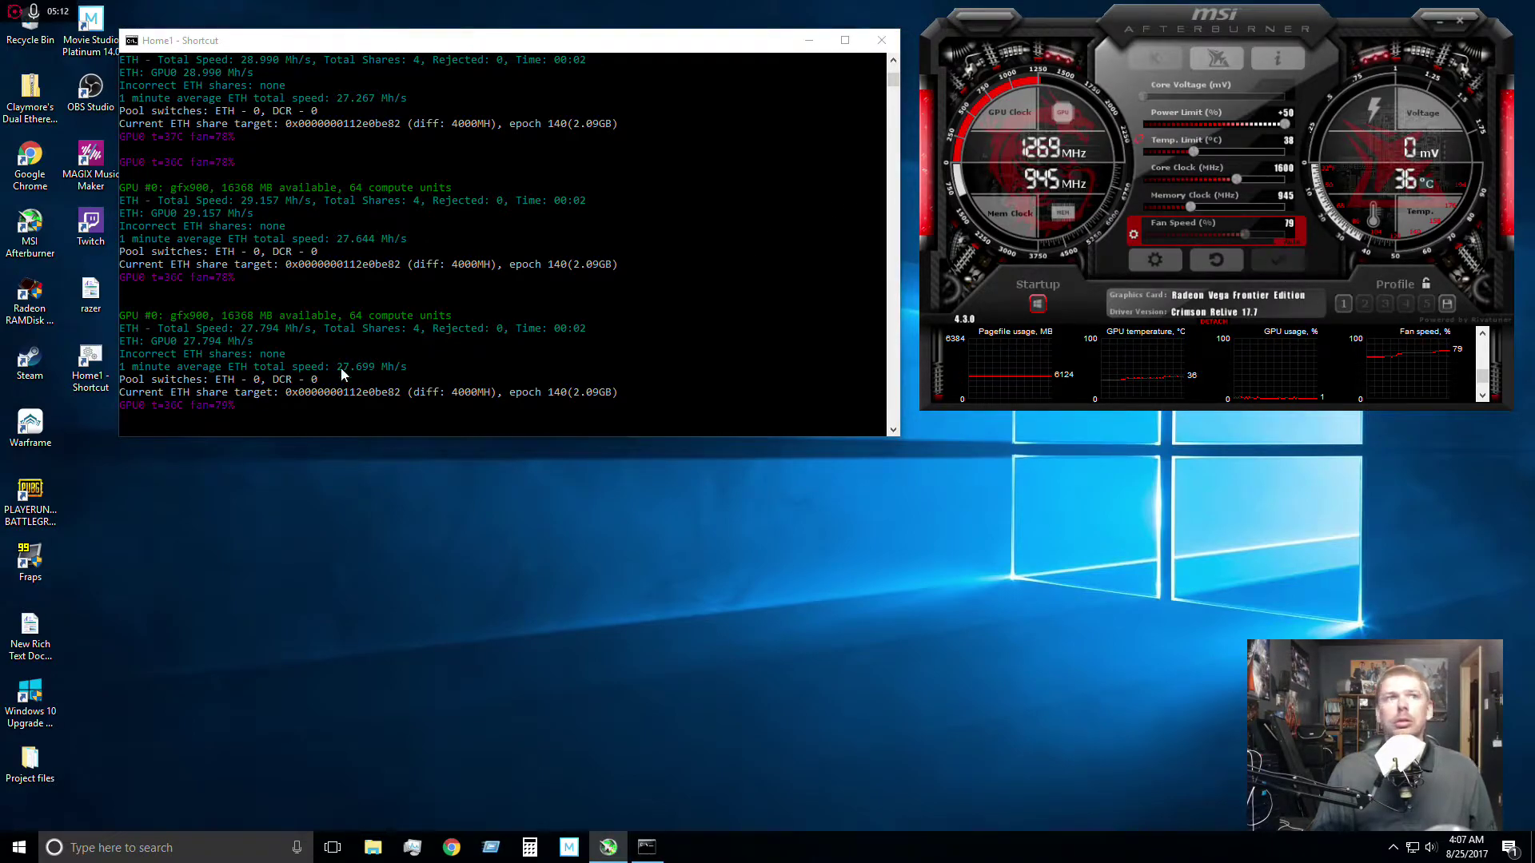
pyautogui.click(266, 420)
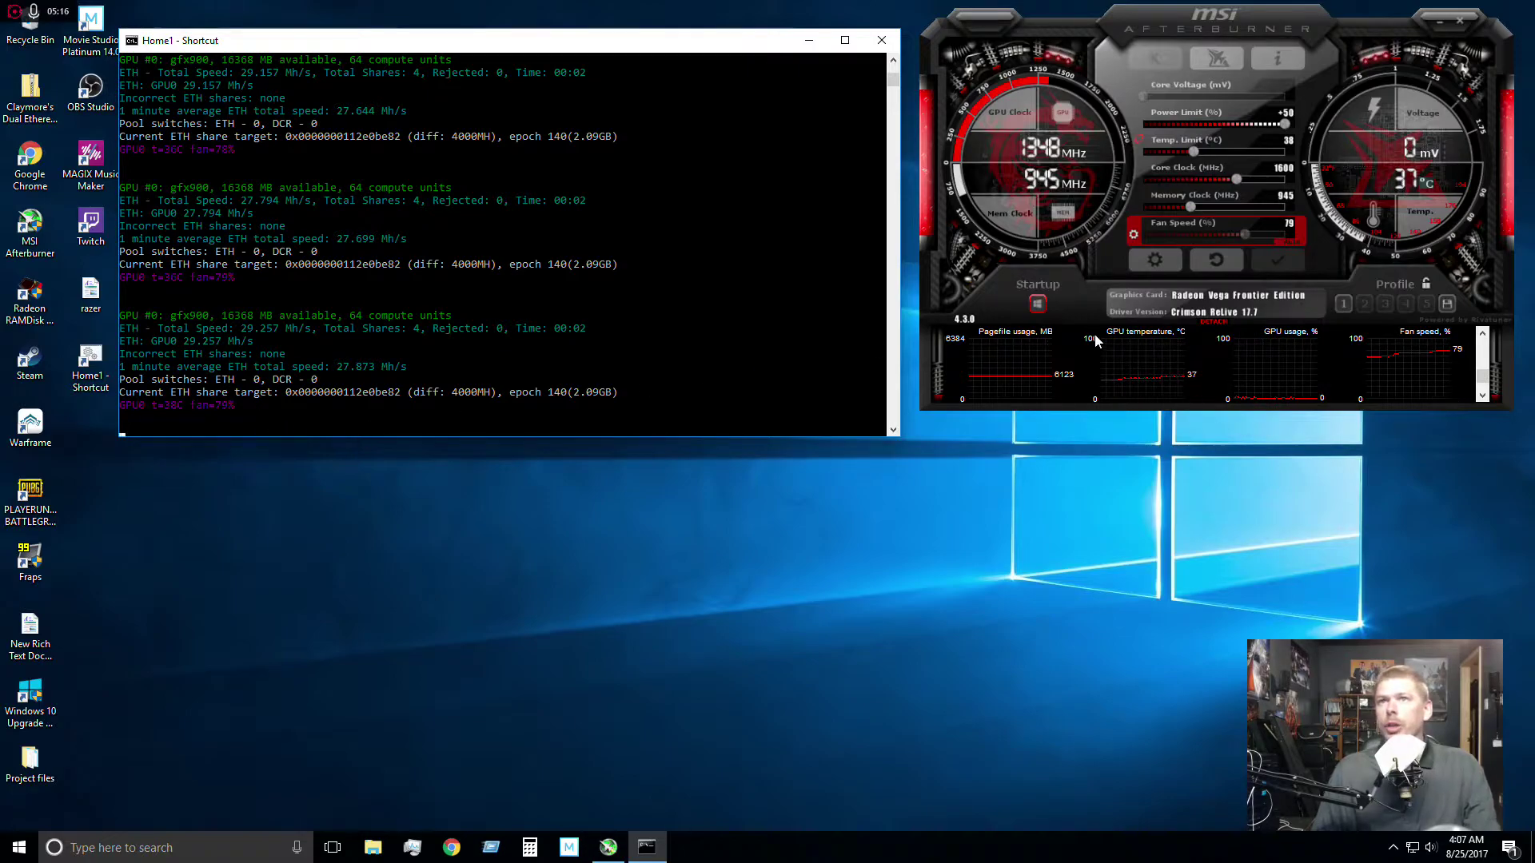
pyautogui.moveTo(1181, 376)
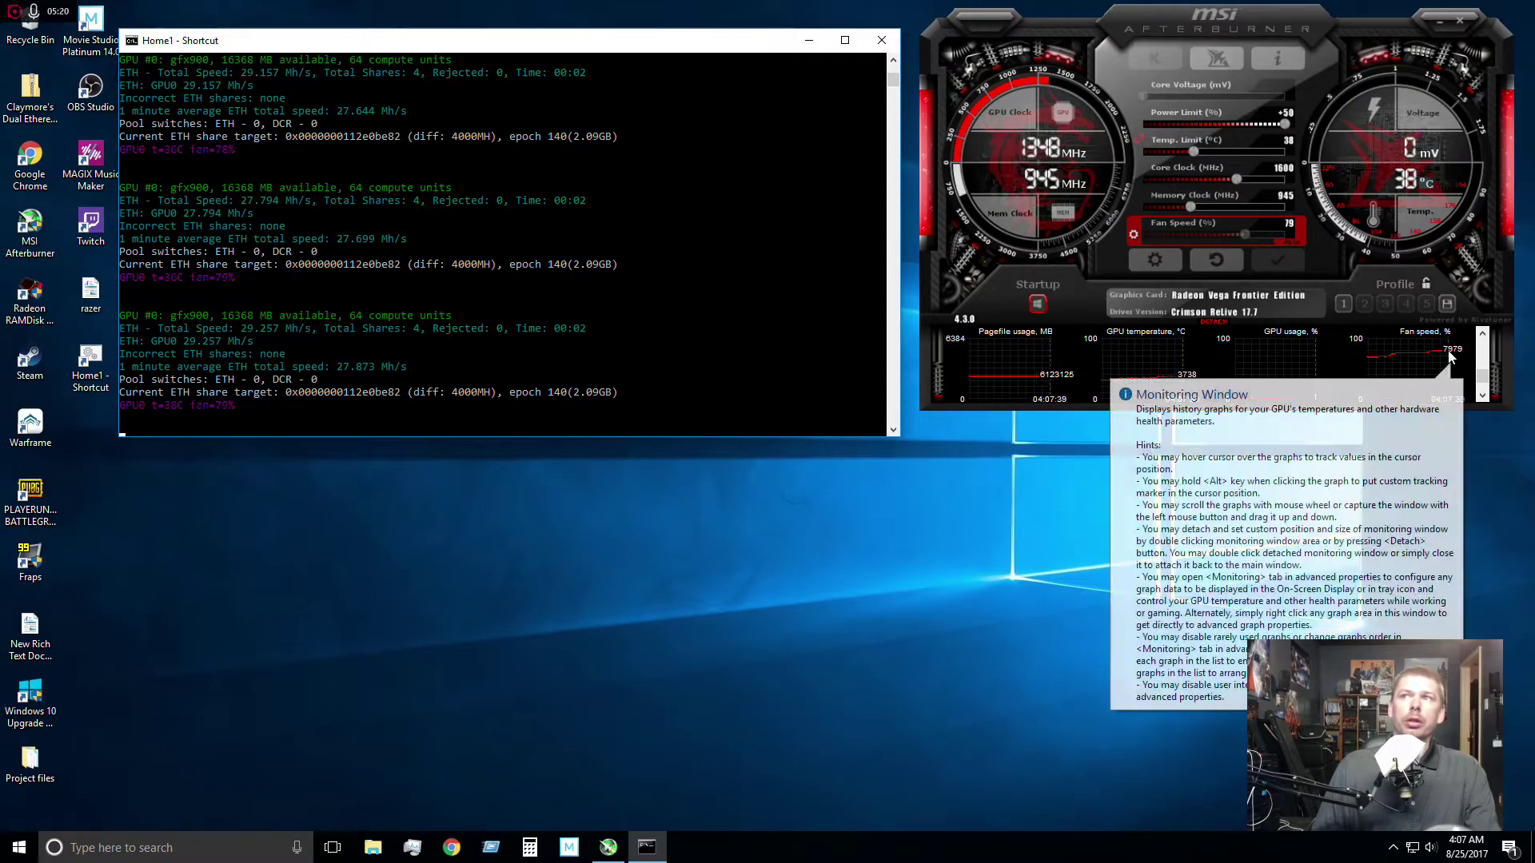
pyautogui.moveTo(1208, 352)
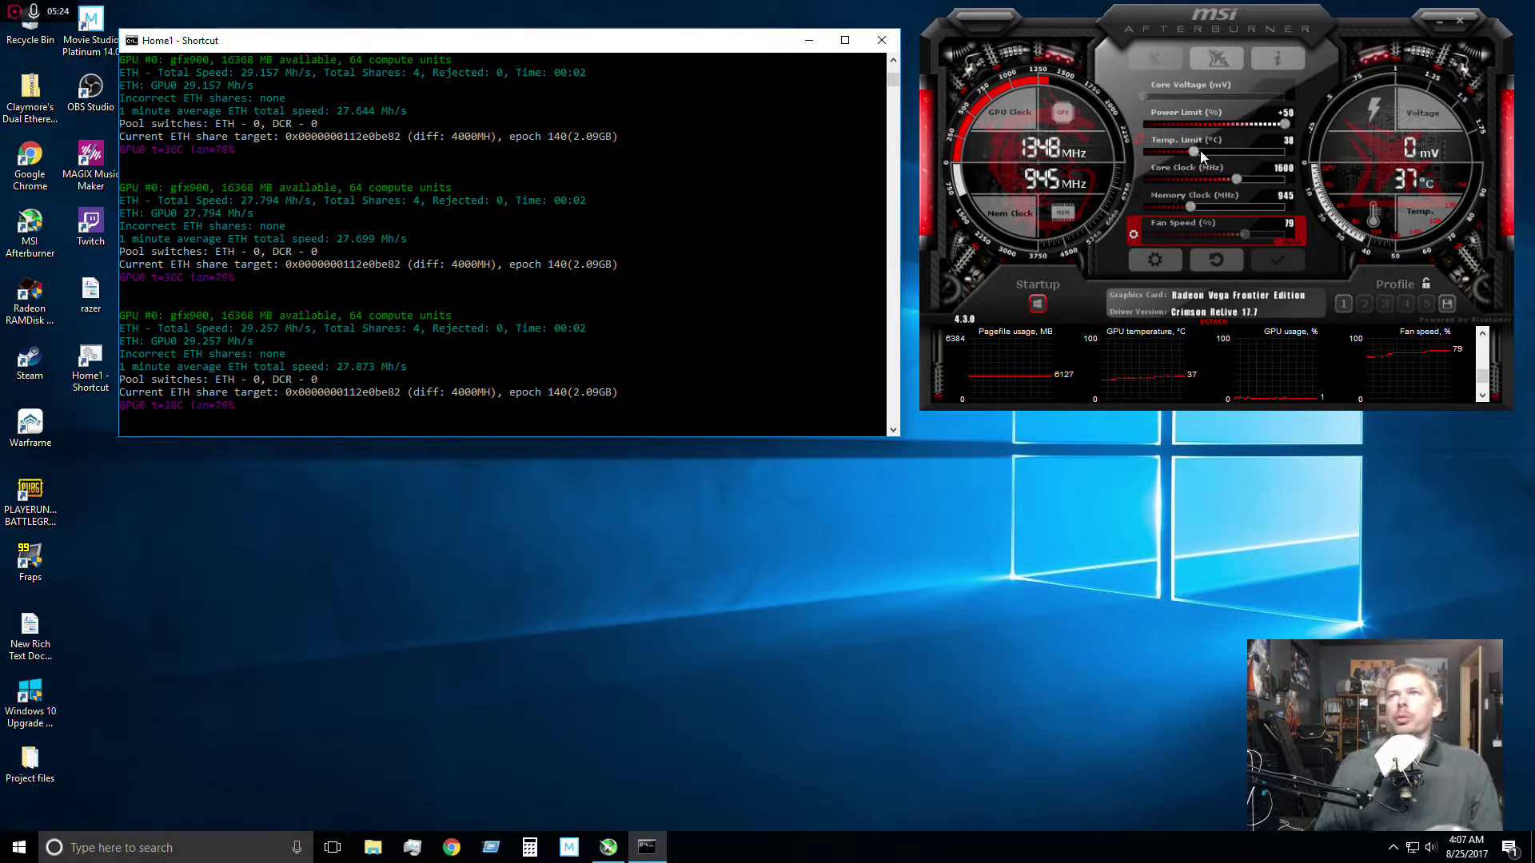
pyautogui.moveTo(1199, 154)
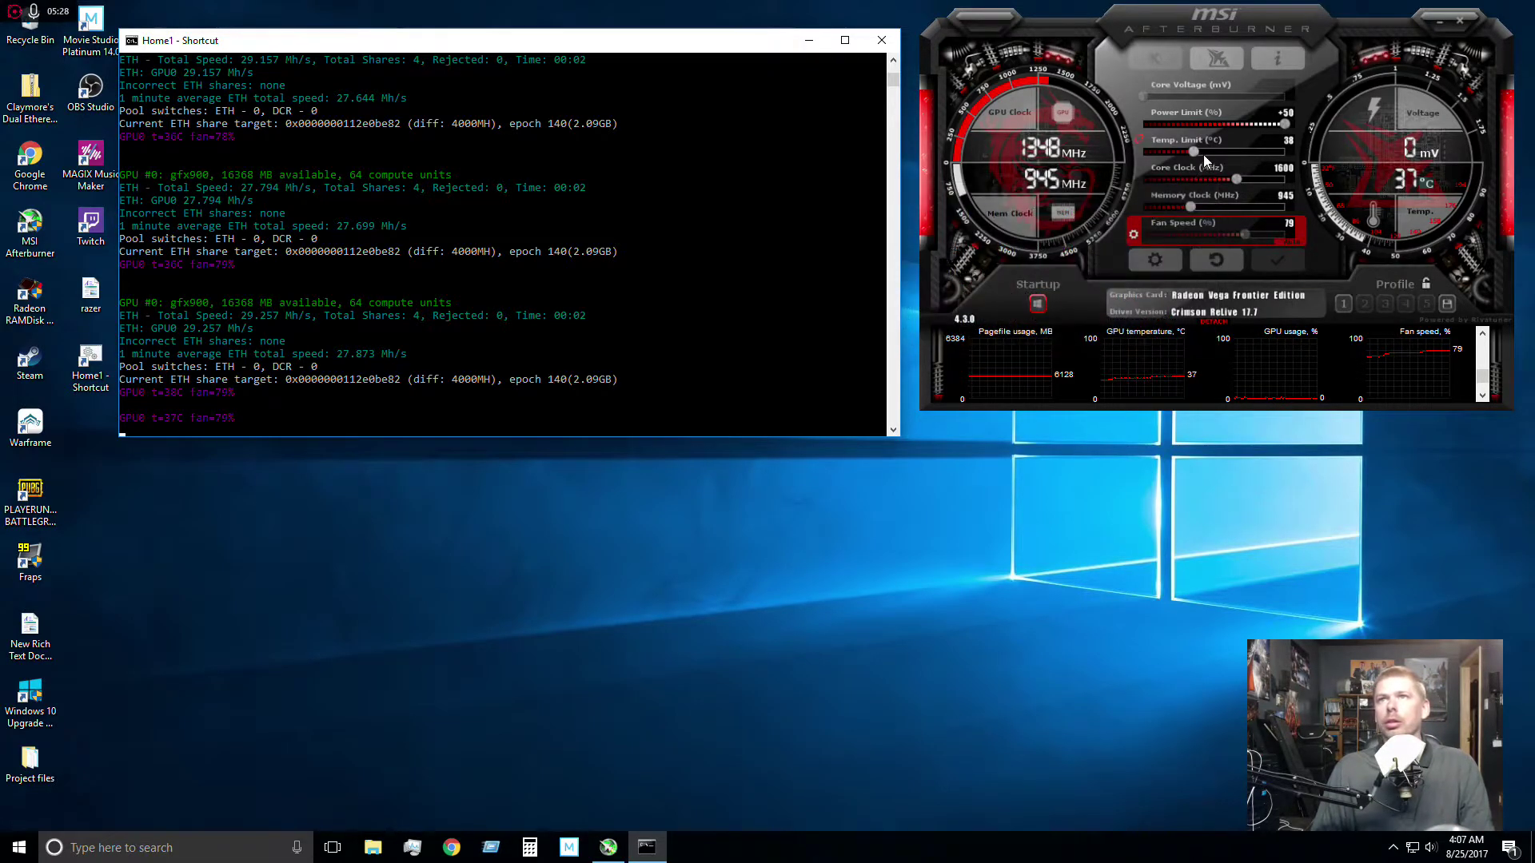
# Step: Apply a 39 temperature limit, then resume the miner console output with Escape
pyautogui.moveTo(1202, 154); pyautogui.dragTo(1203, 156)
pyautogui.click(1266, 261)
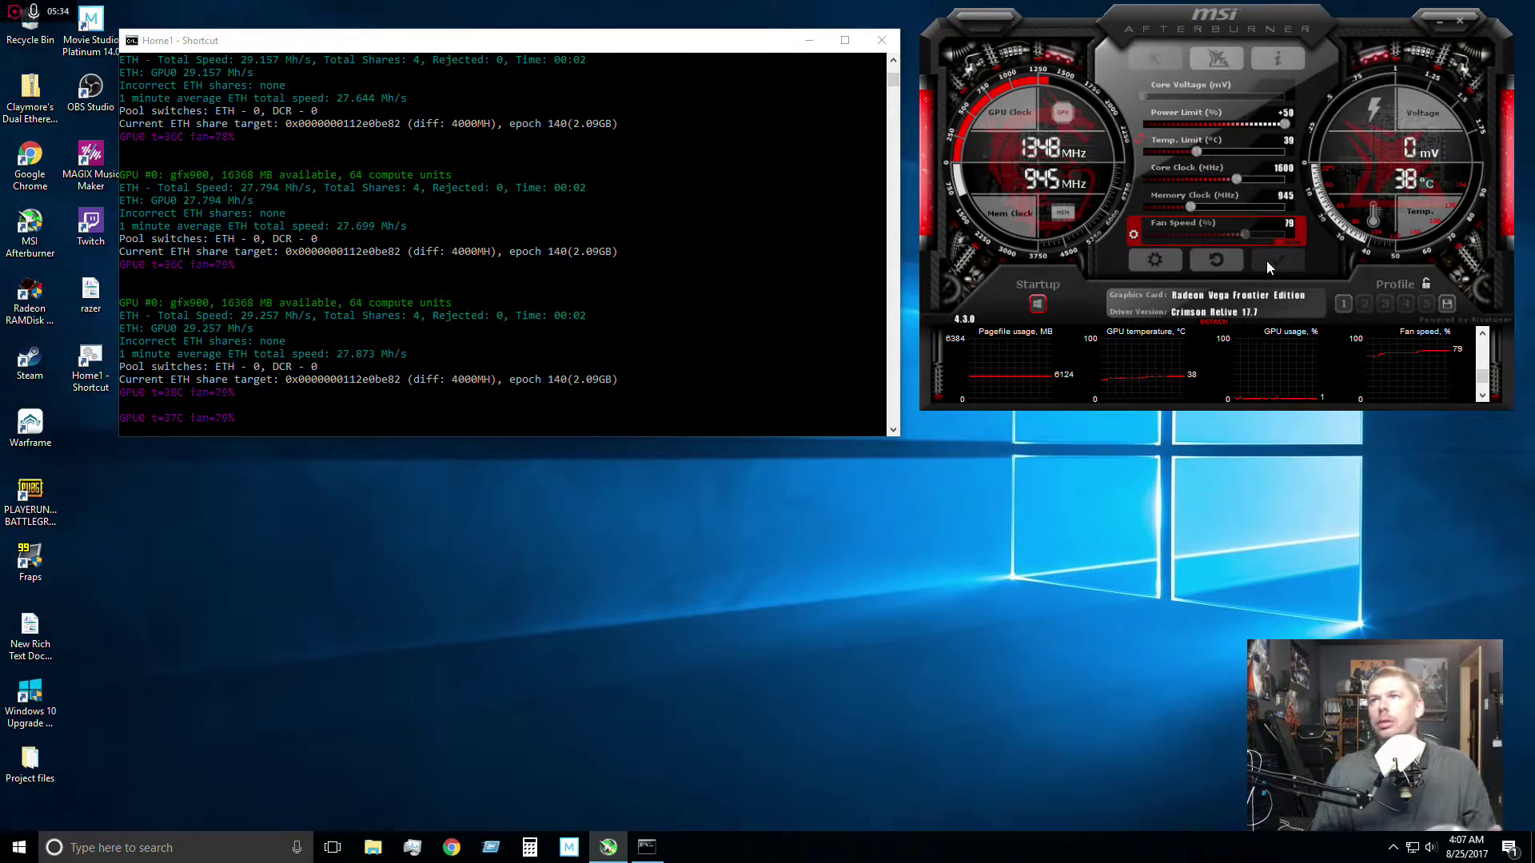
pyautogui.click(219, 436)
pyautogui.press('Escape')
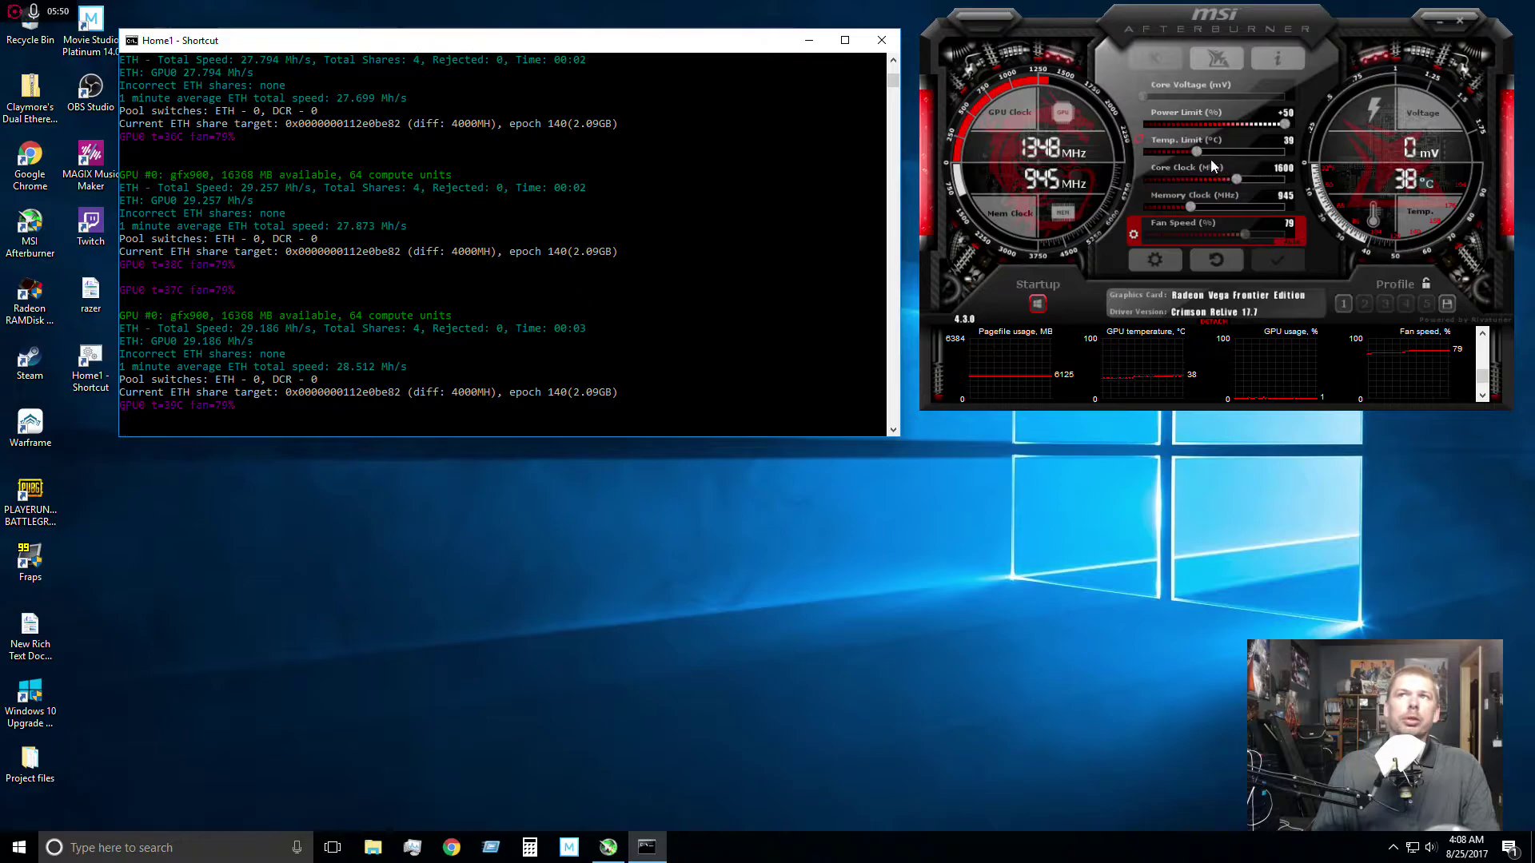
# Step: Raise the temperature limit to 43, apply it, and refocus the miner console
pyautogui.moveTo(1197, 152); pyautogui.dragTo(1212, 157)
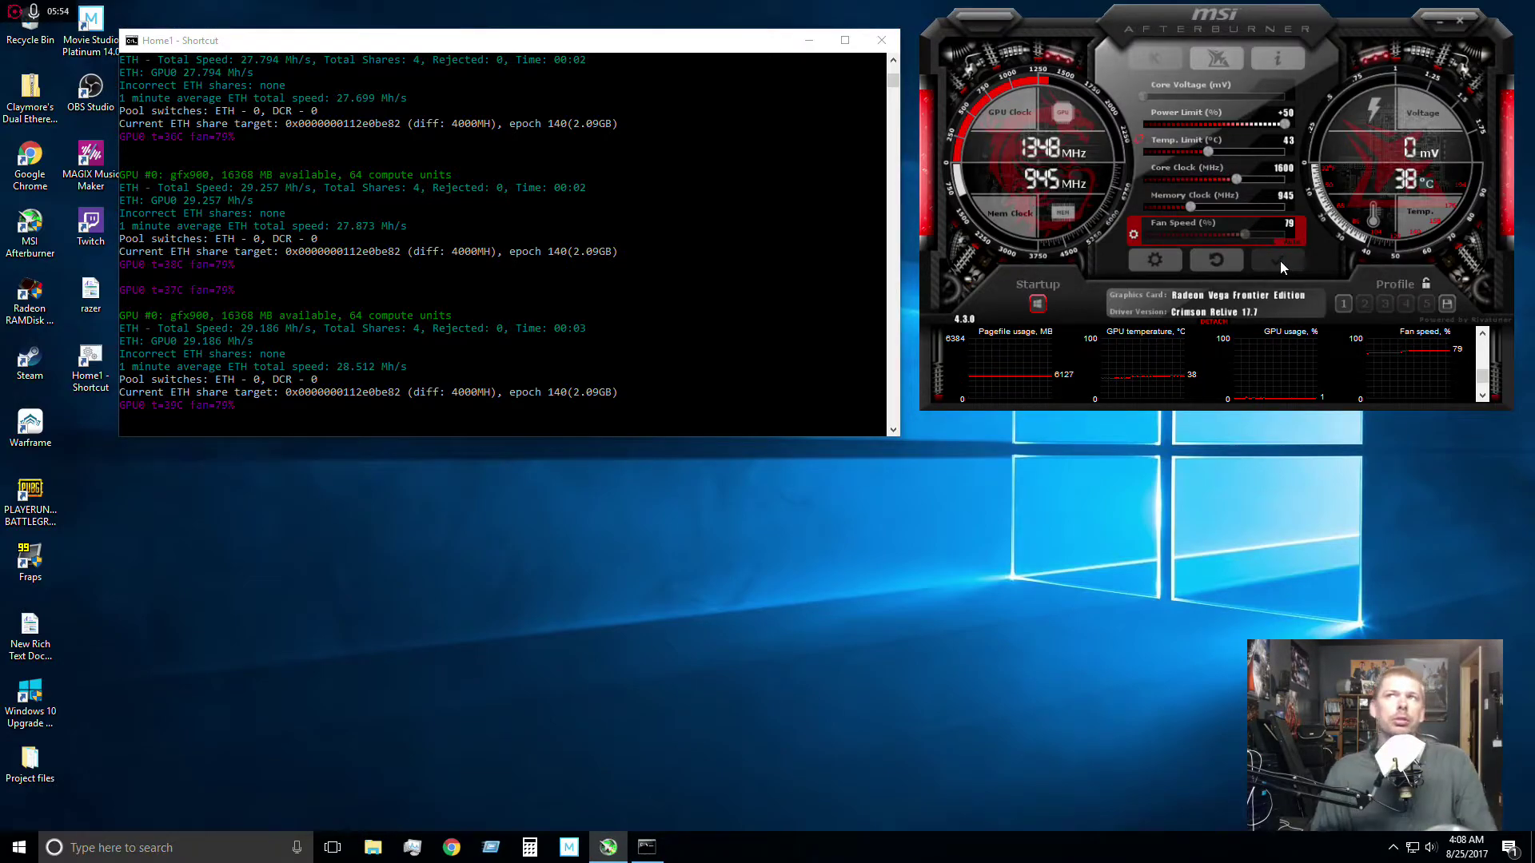
pyautogui.click(1279, 260)
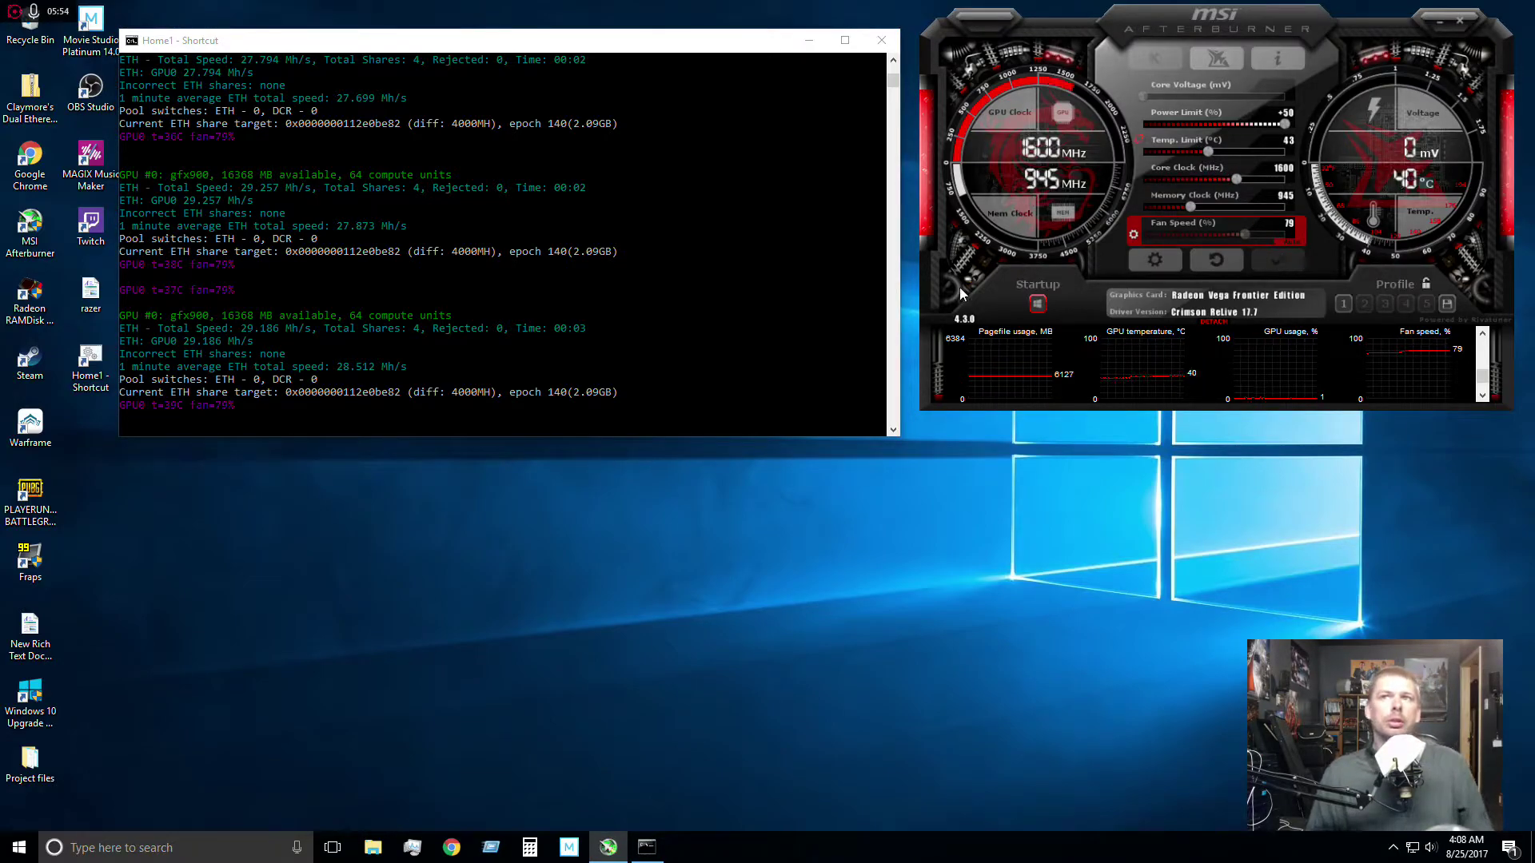
pyautogui.click(250, 426)
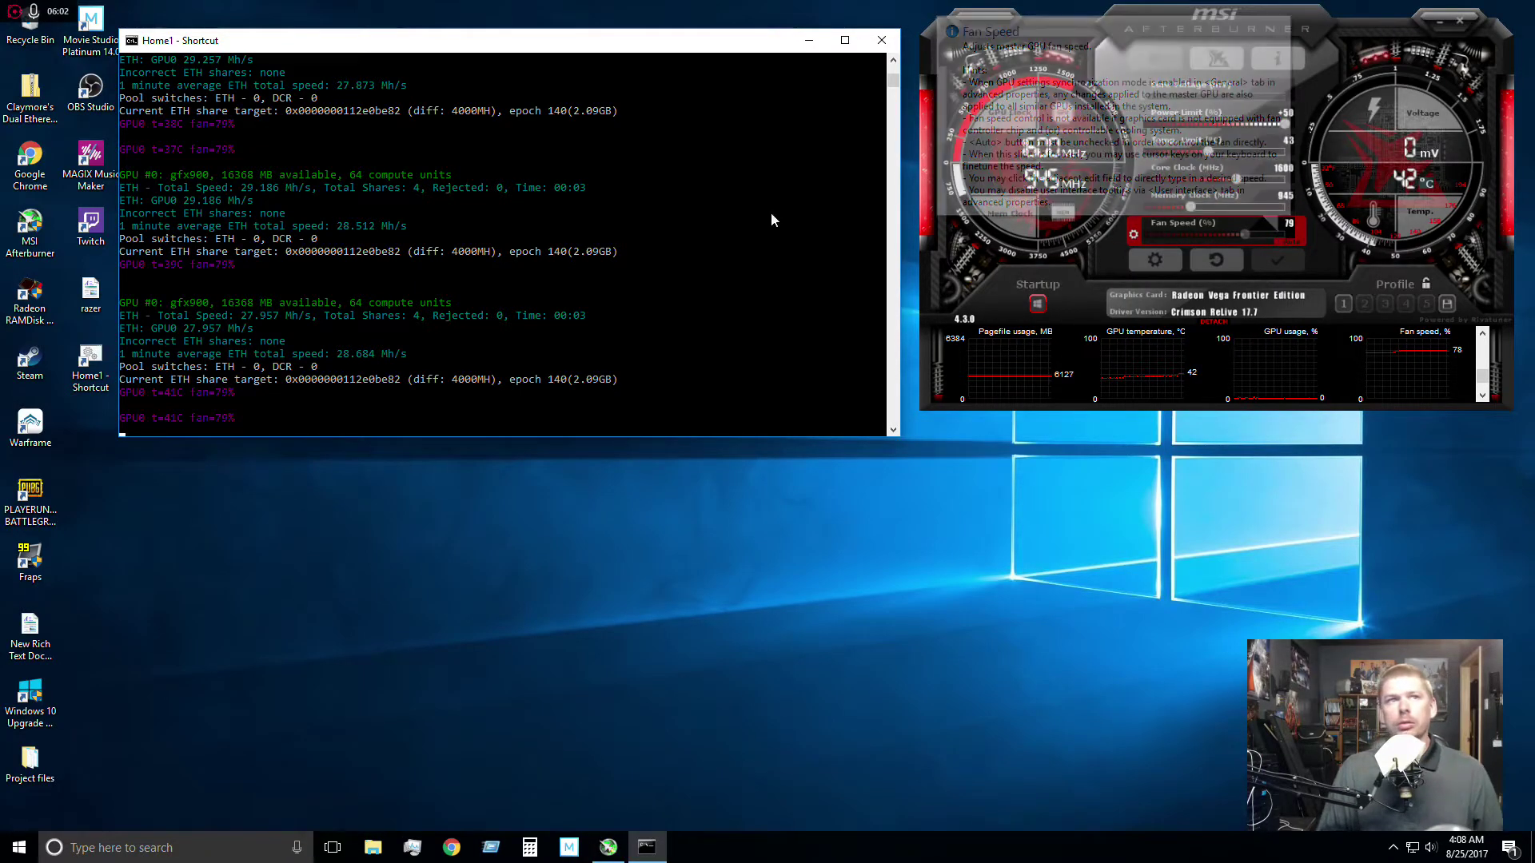
pyautogui.click(204, 432)
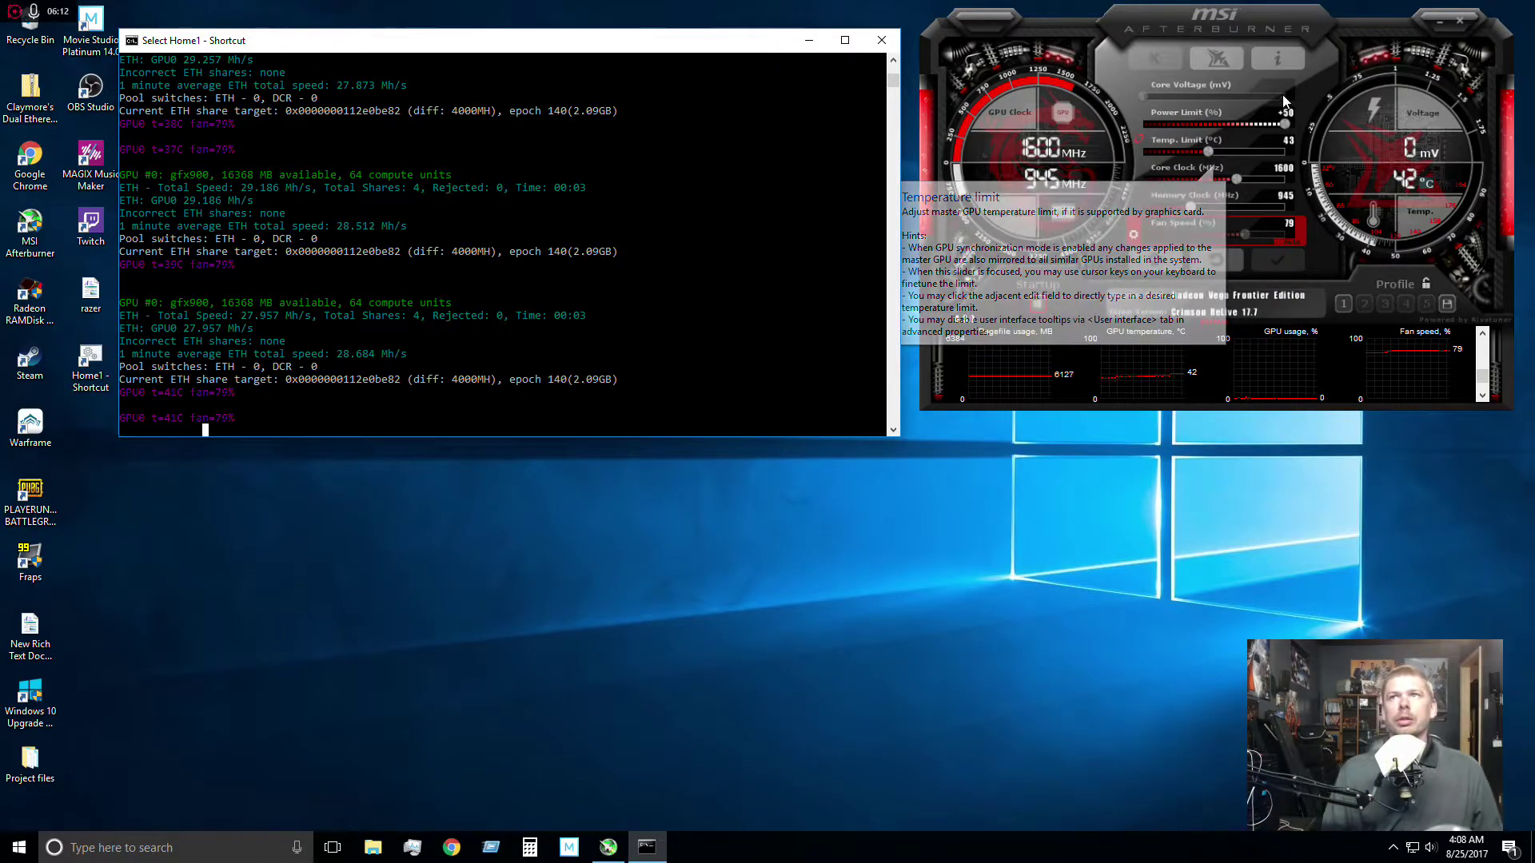
# Step: Raise the memory clock from 945 to 1051 MHz, apply it, and resume the miner output
pyautogui.moveTo(1192, 208); pyautogui.dragTo(1228, 206)
pyautogui.click(1289, 262)
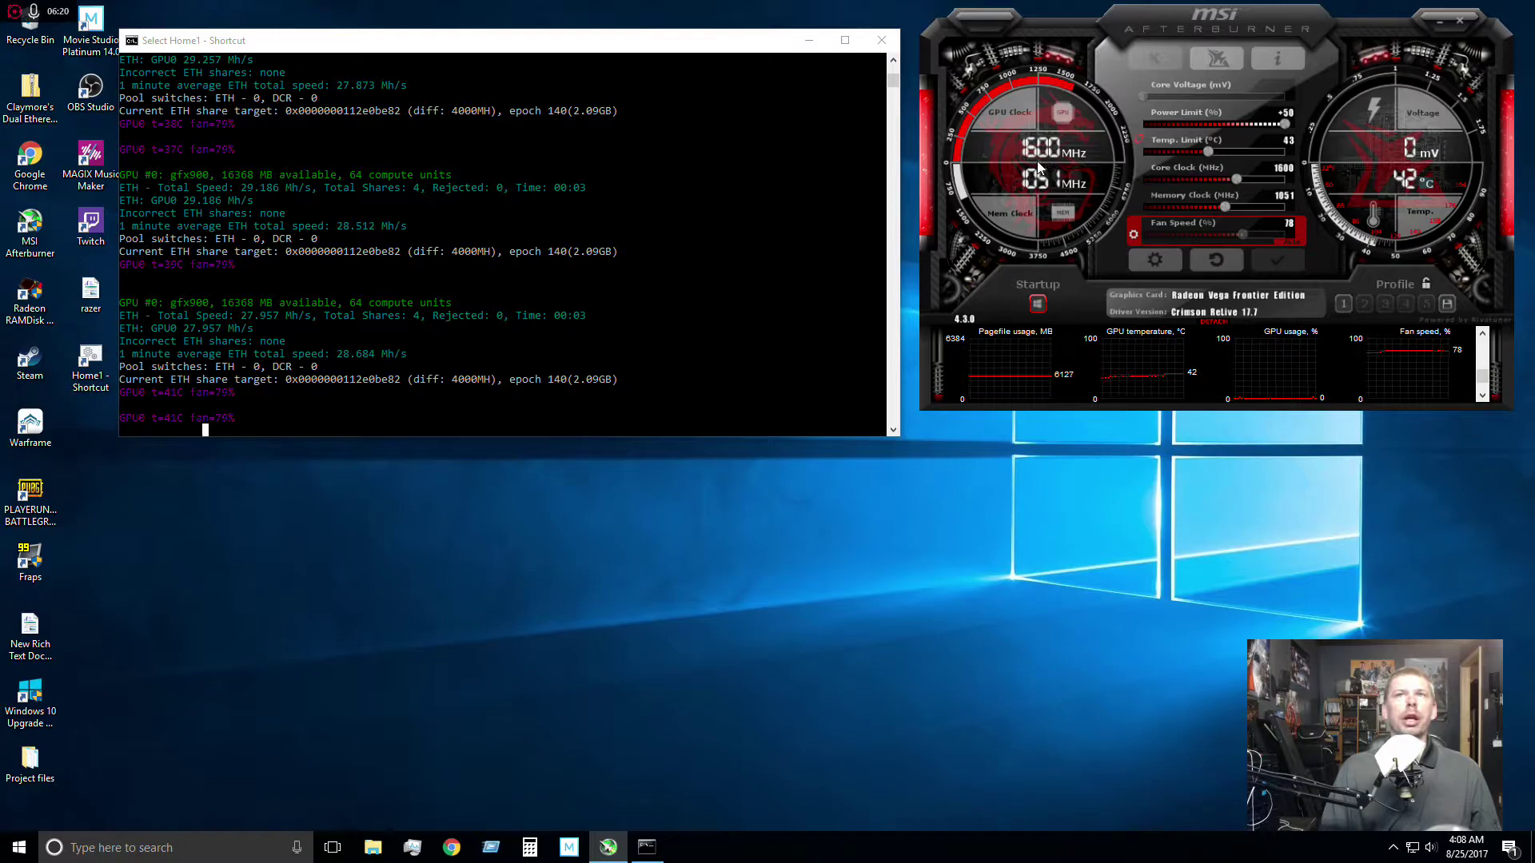
pyautogui.click(208, 430)
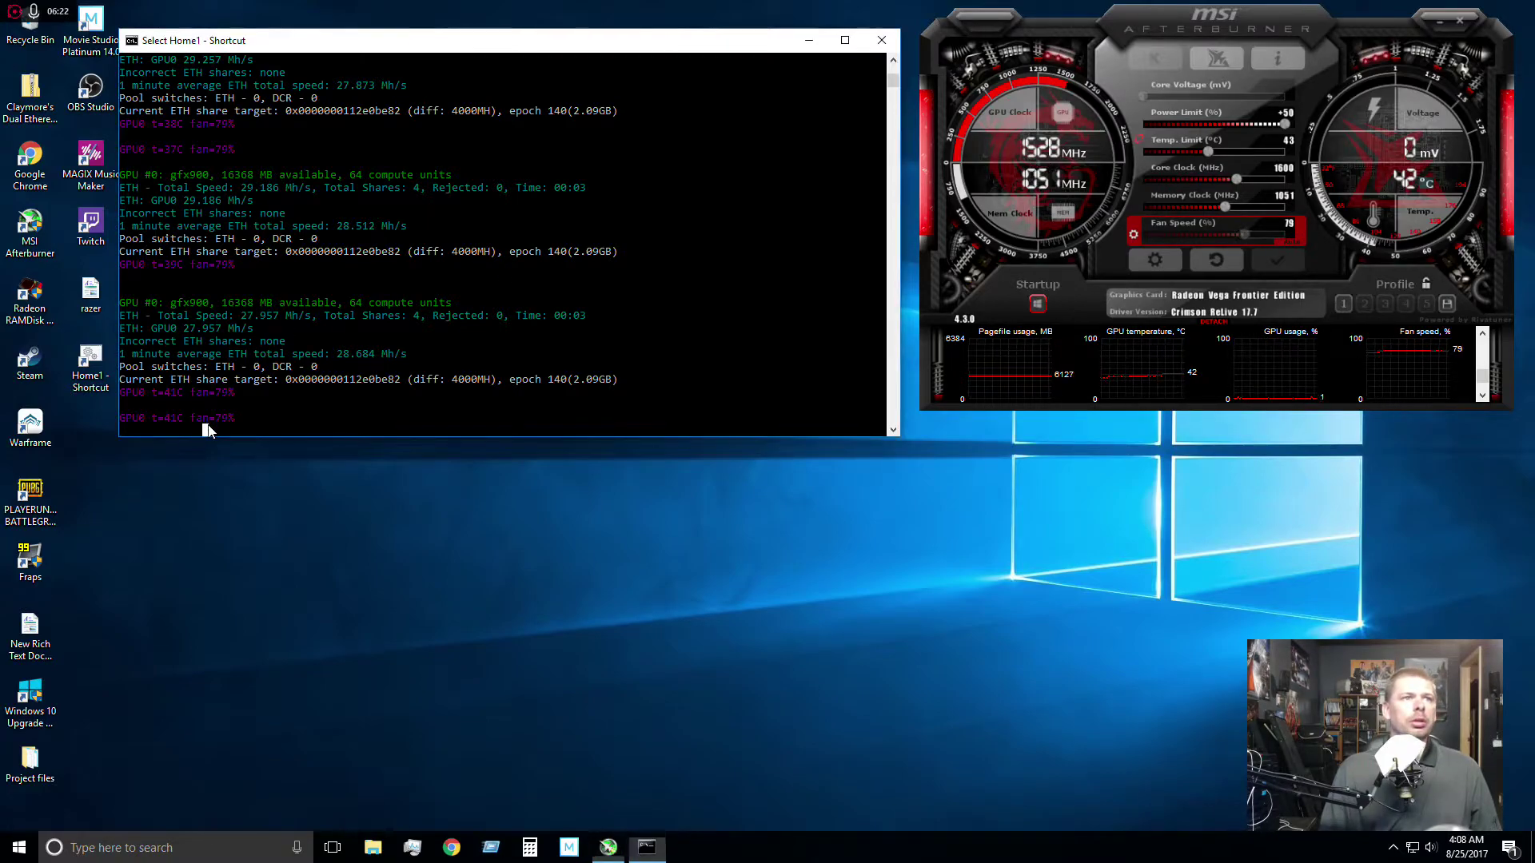
pyautogui.press('Escape')
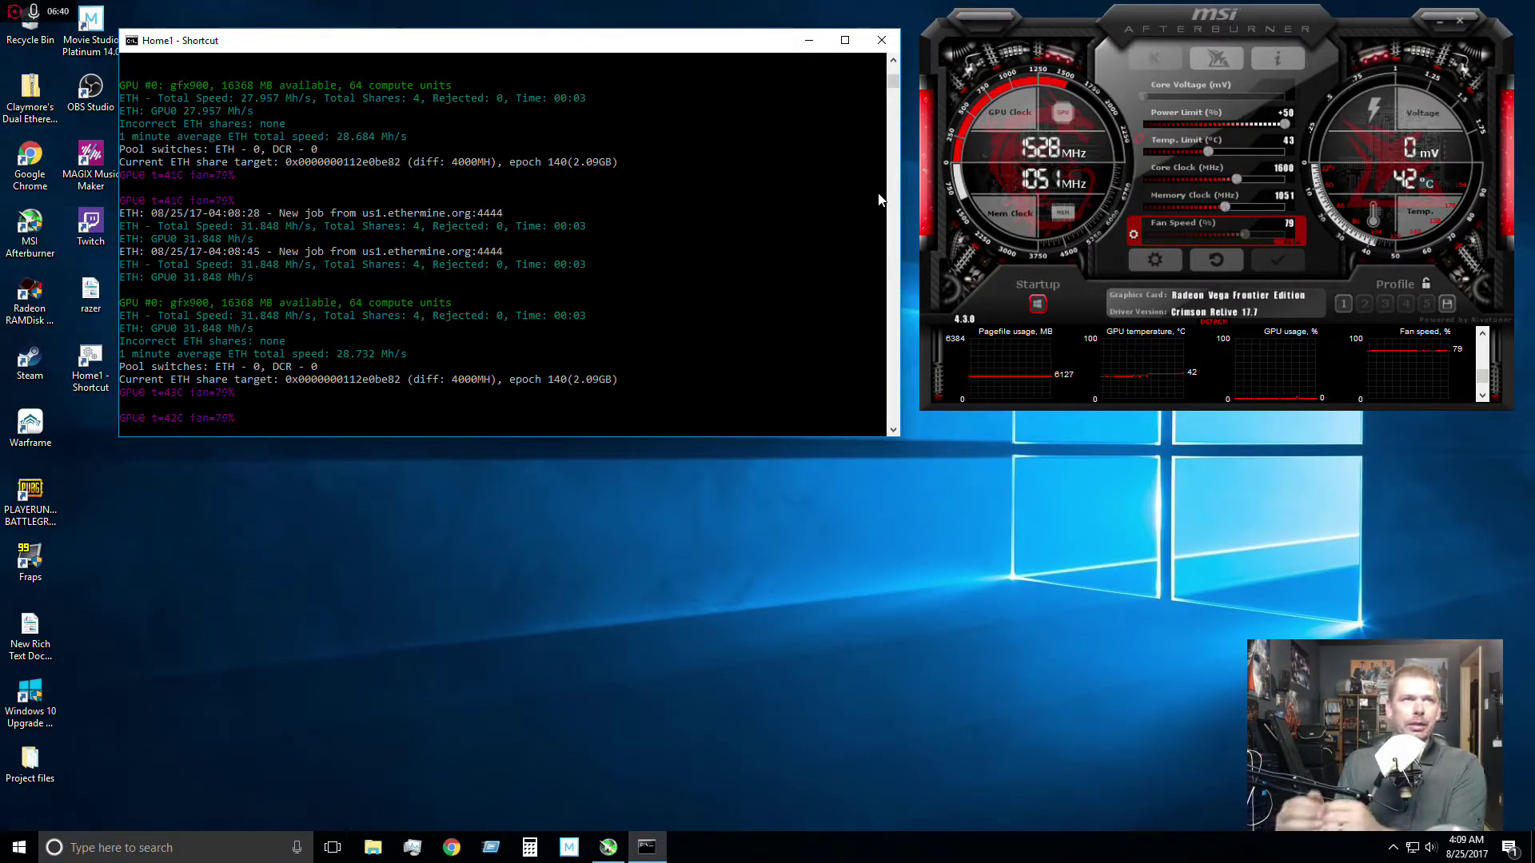
pyautogui.click(1211, 150)
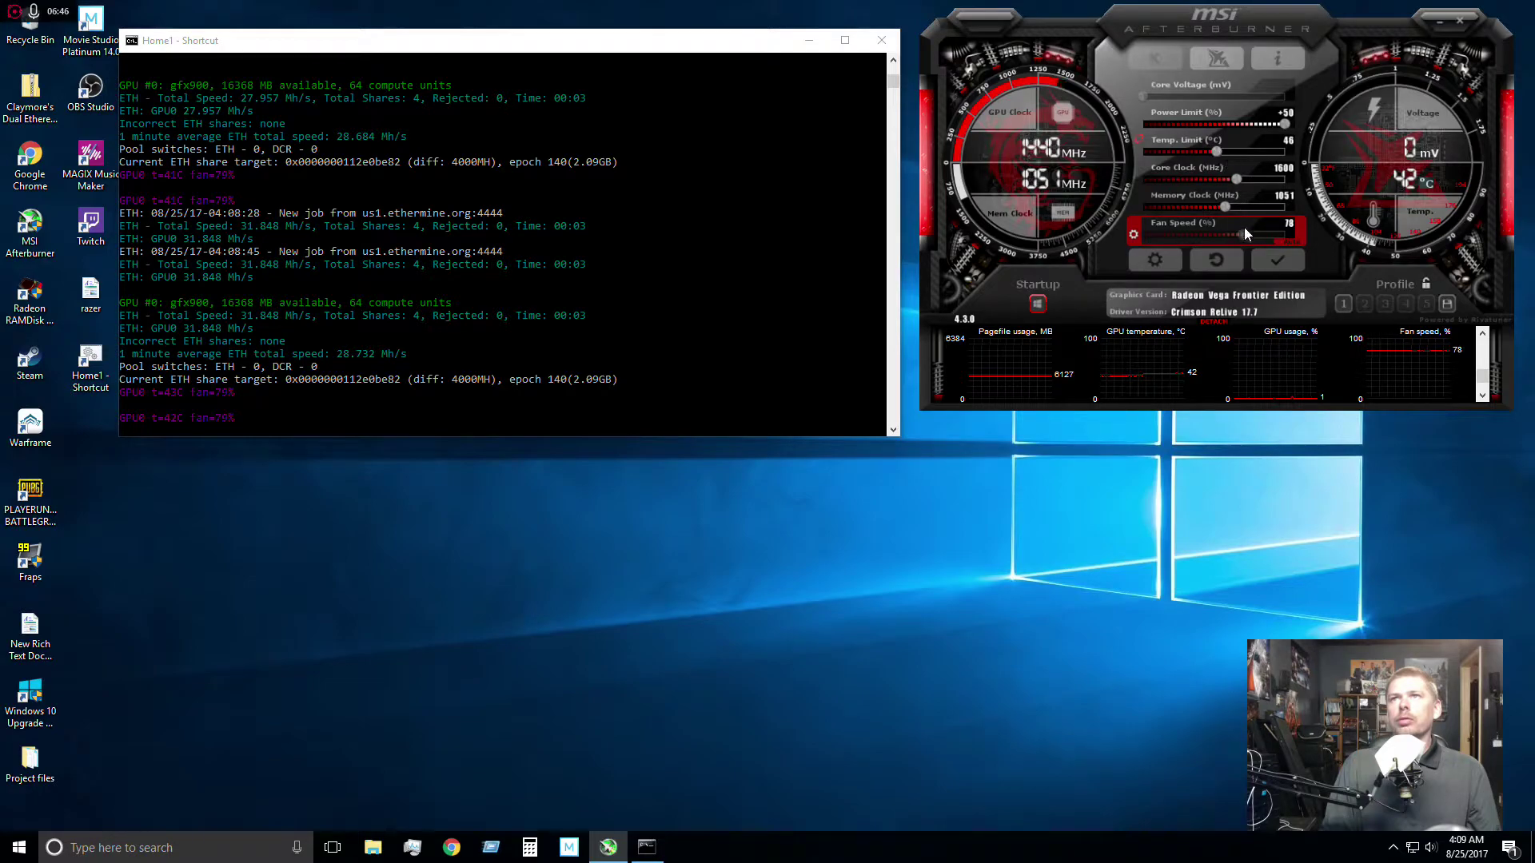
pyautogui.click(1257, 263)
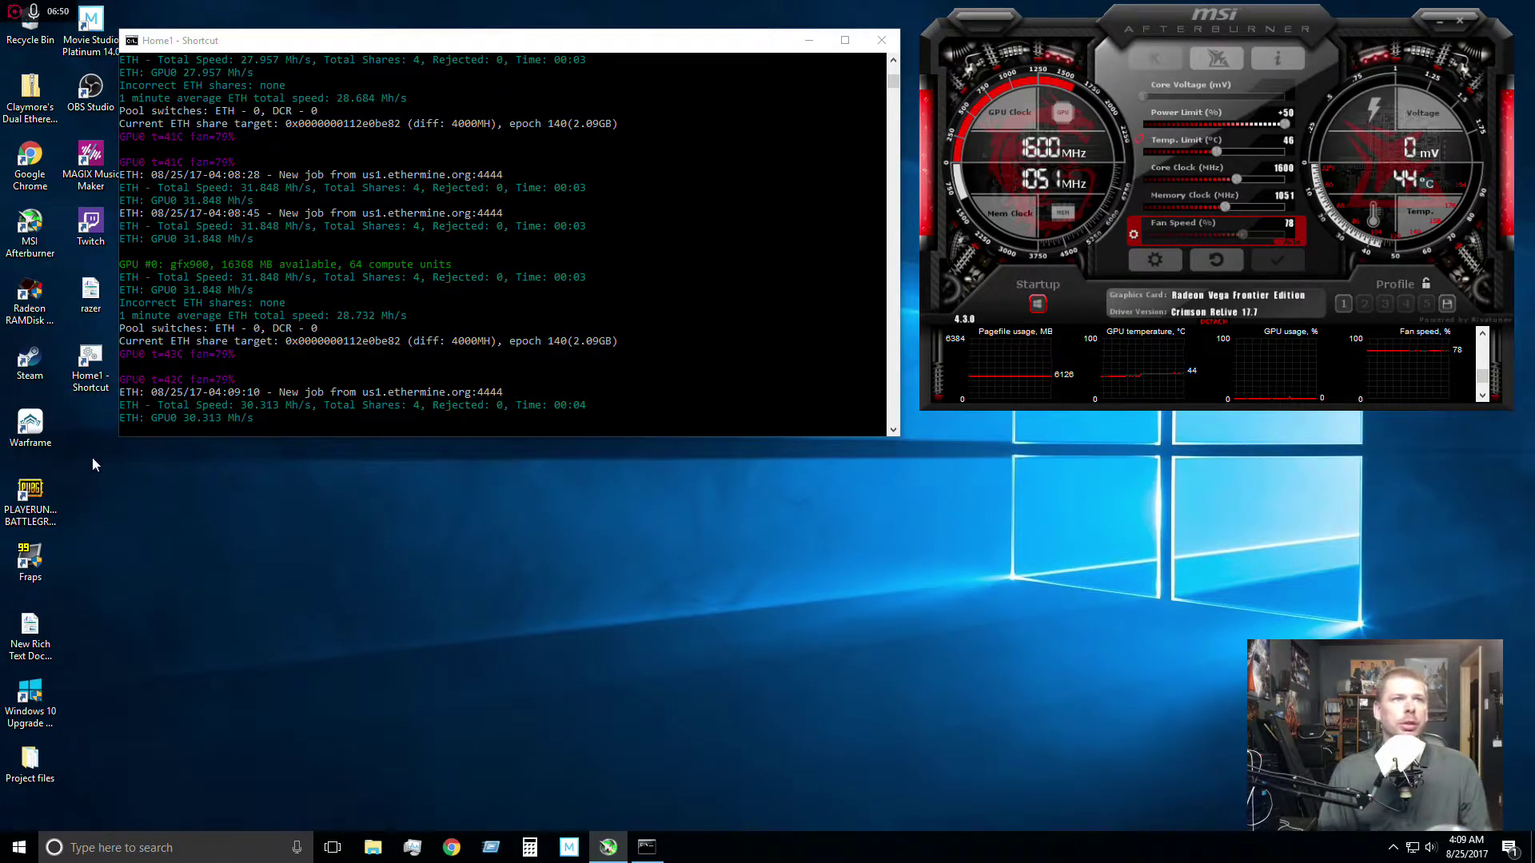
pyautogui.click(205, 430)
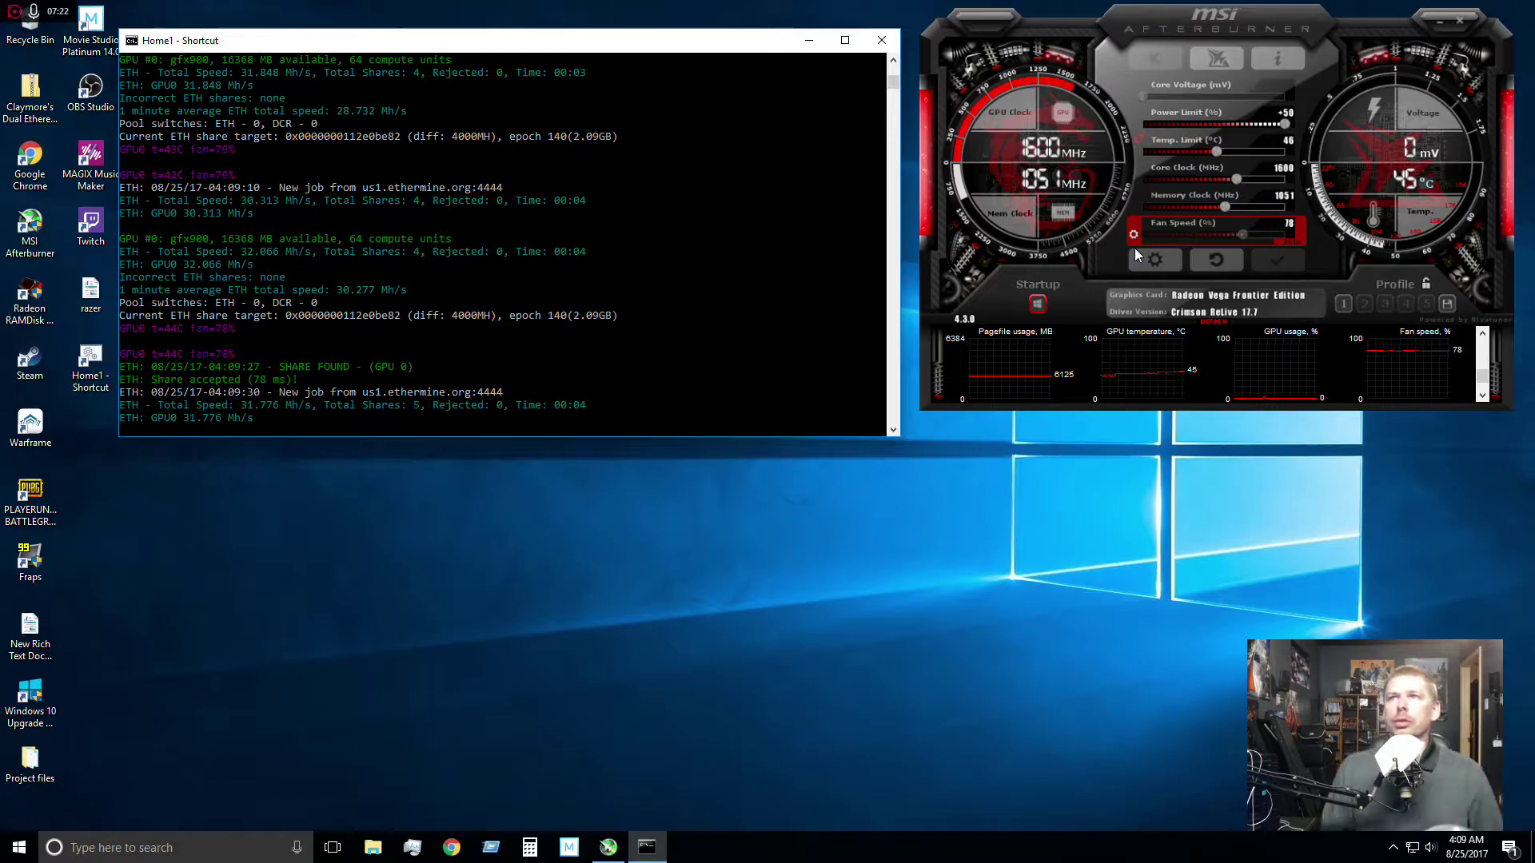
pyautogui.click(184, 429)
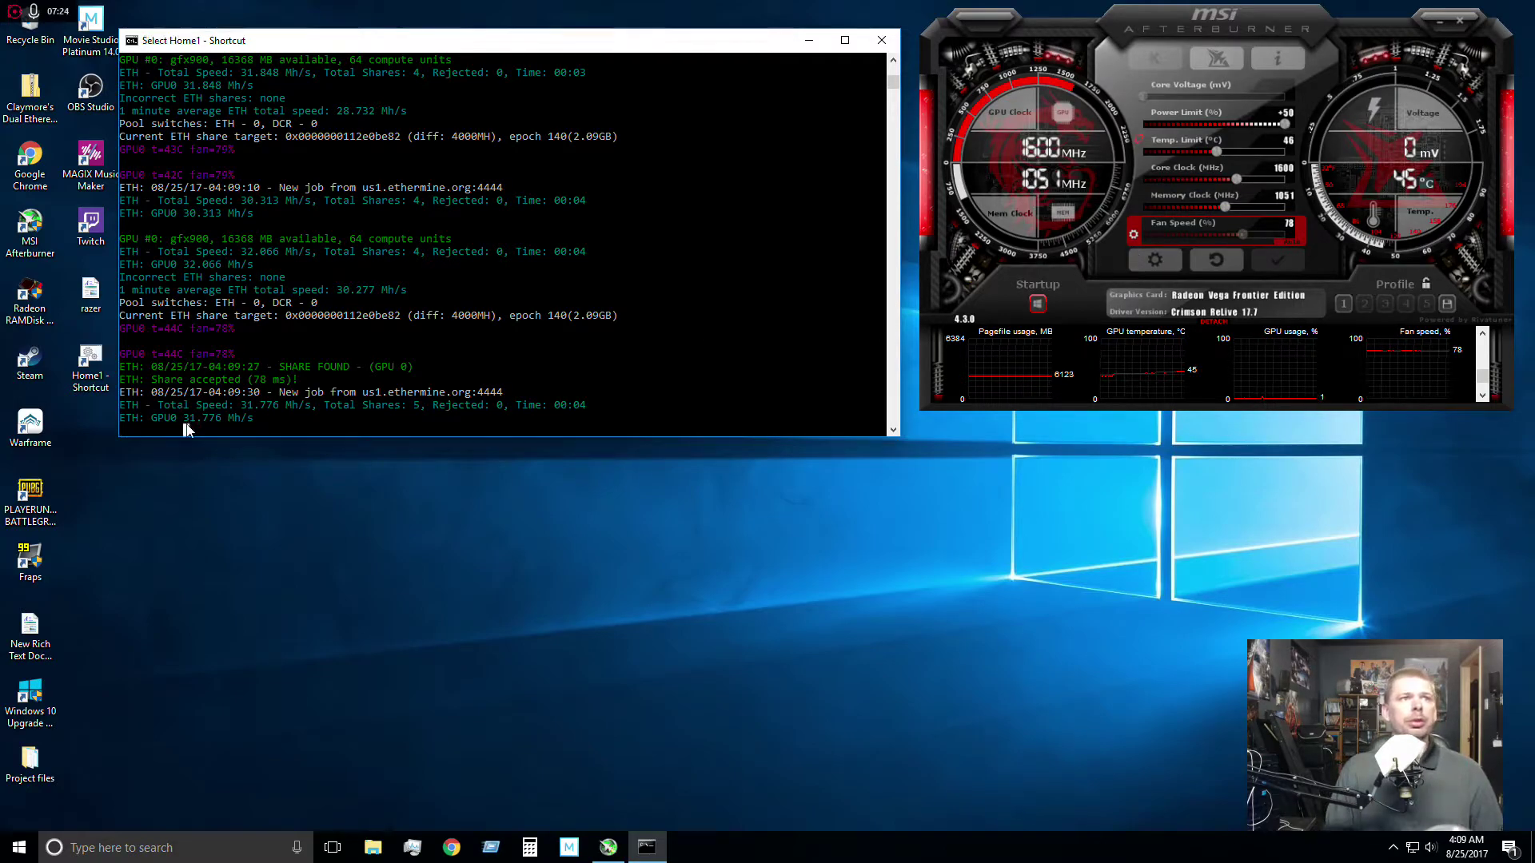
pyautogui.rightClick(185, 430)
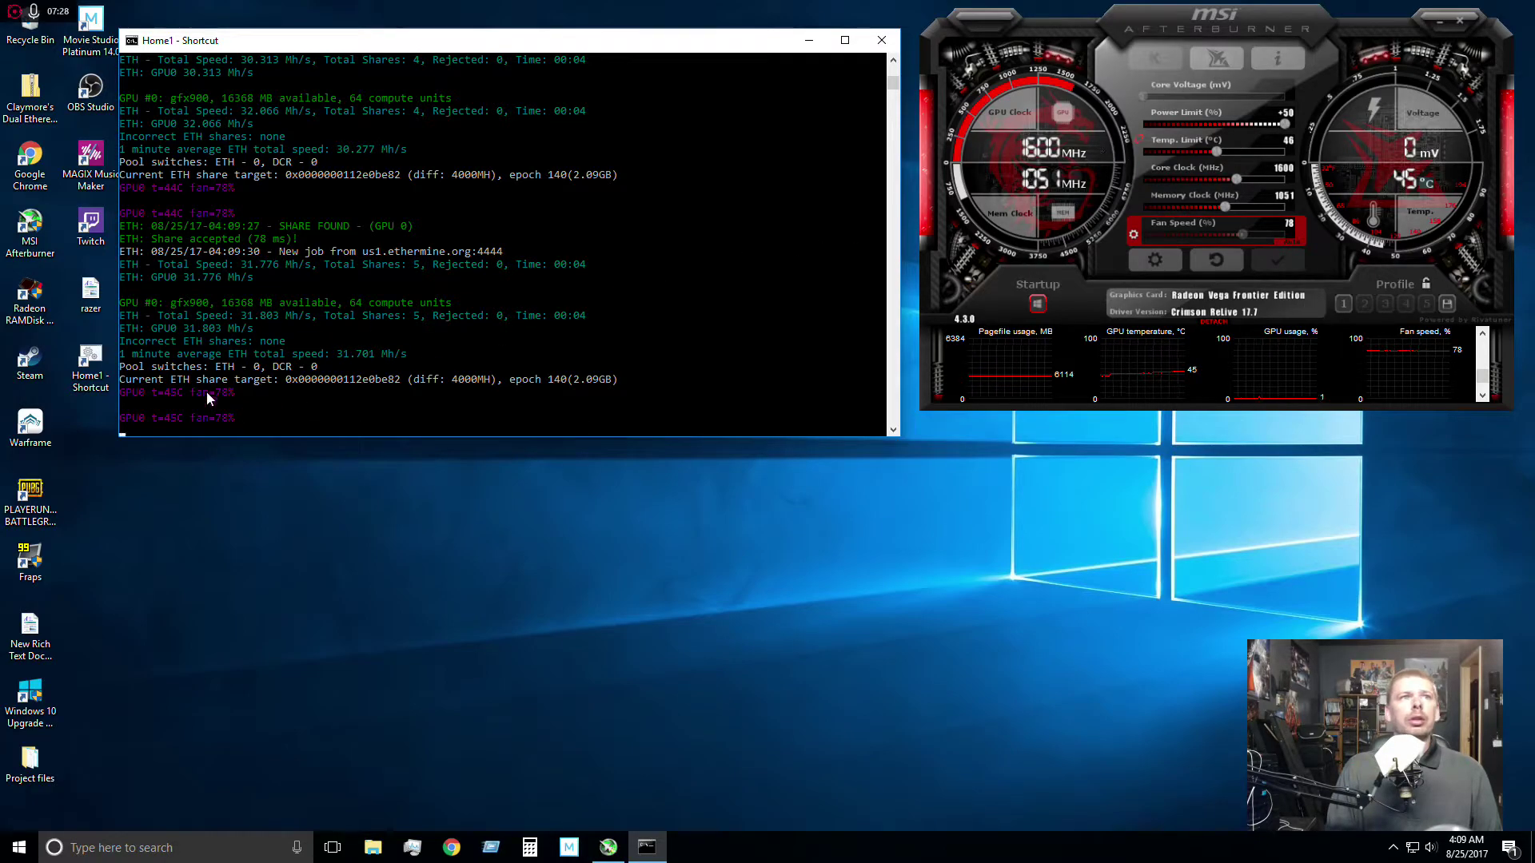
pyautogui.moveTo(1162, 373)
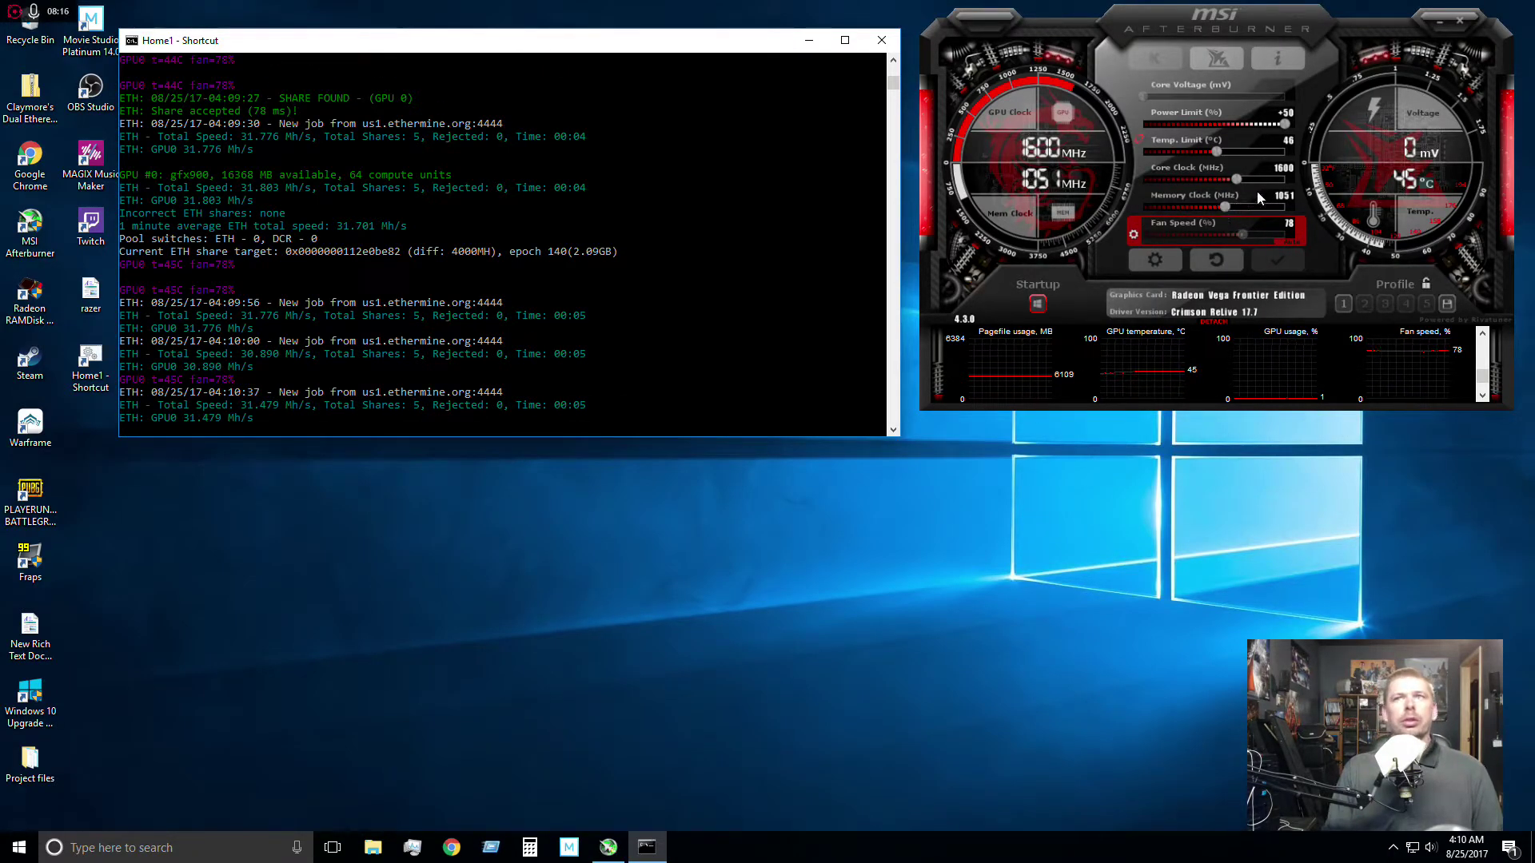
# Step: Apply memory clock 1062 MHz and core clock 1656 MHz, then apply a temperature limit of 48
pyautogui.moveTo(1225, 206); pyautogui.dragTo(1244, 179)
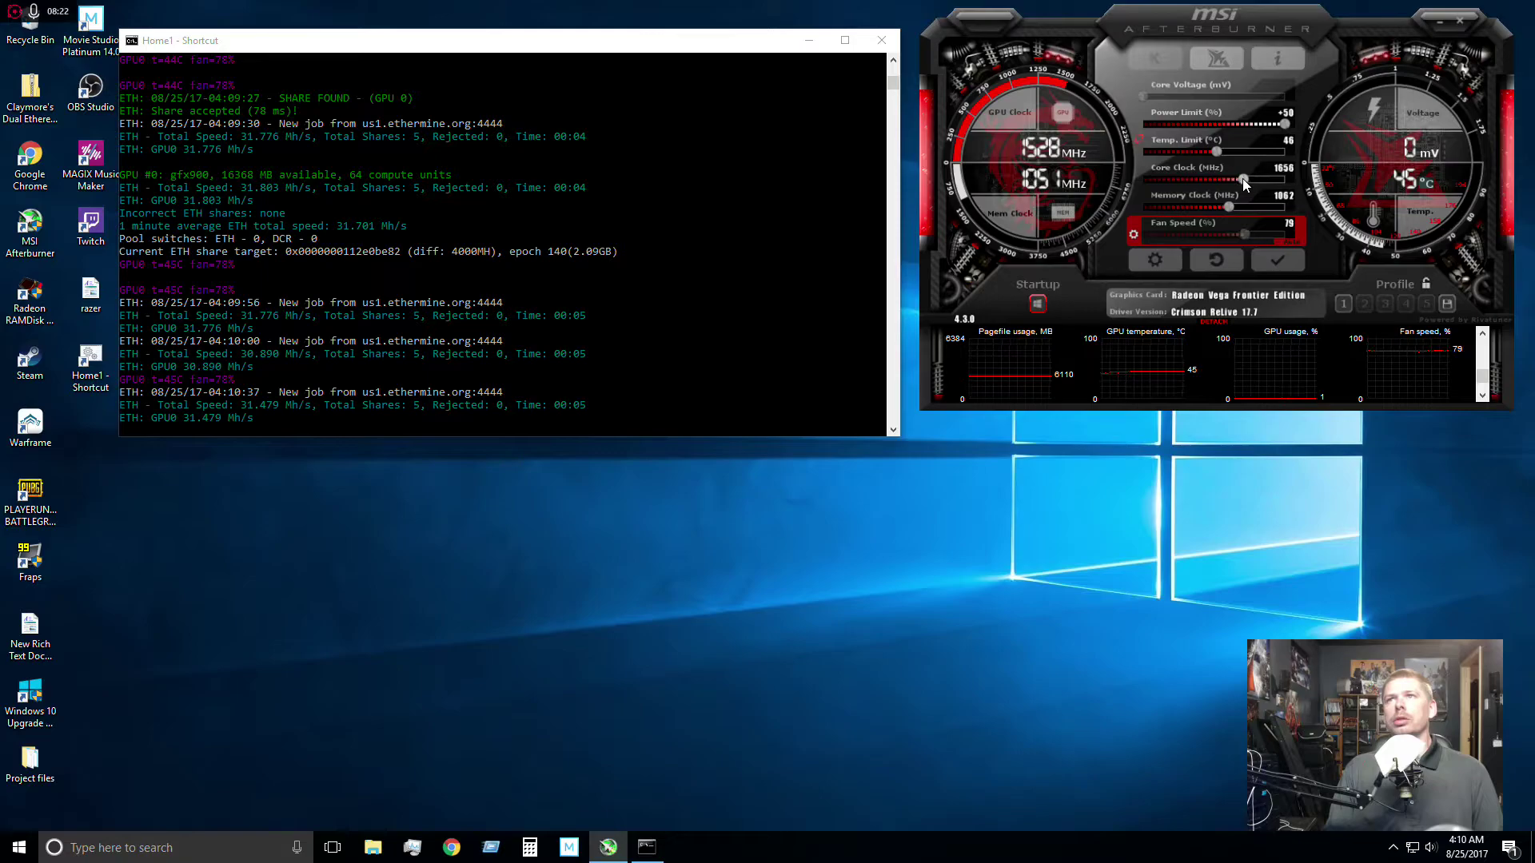
pyautogui.click(1276, 264)
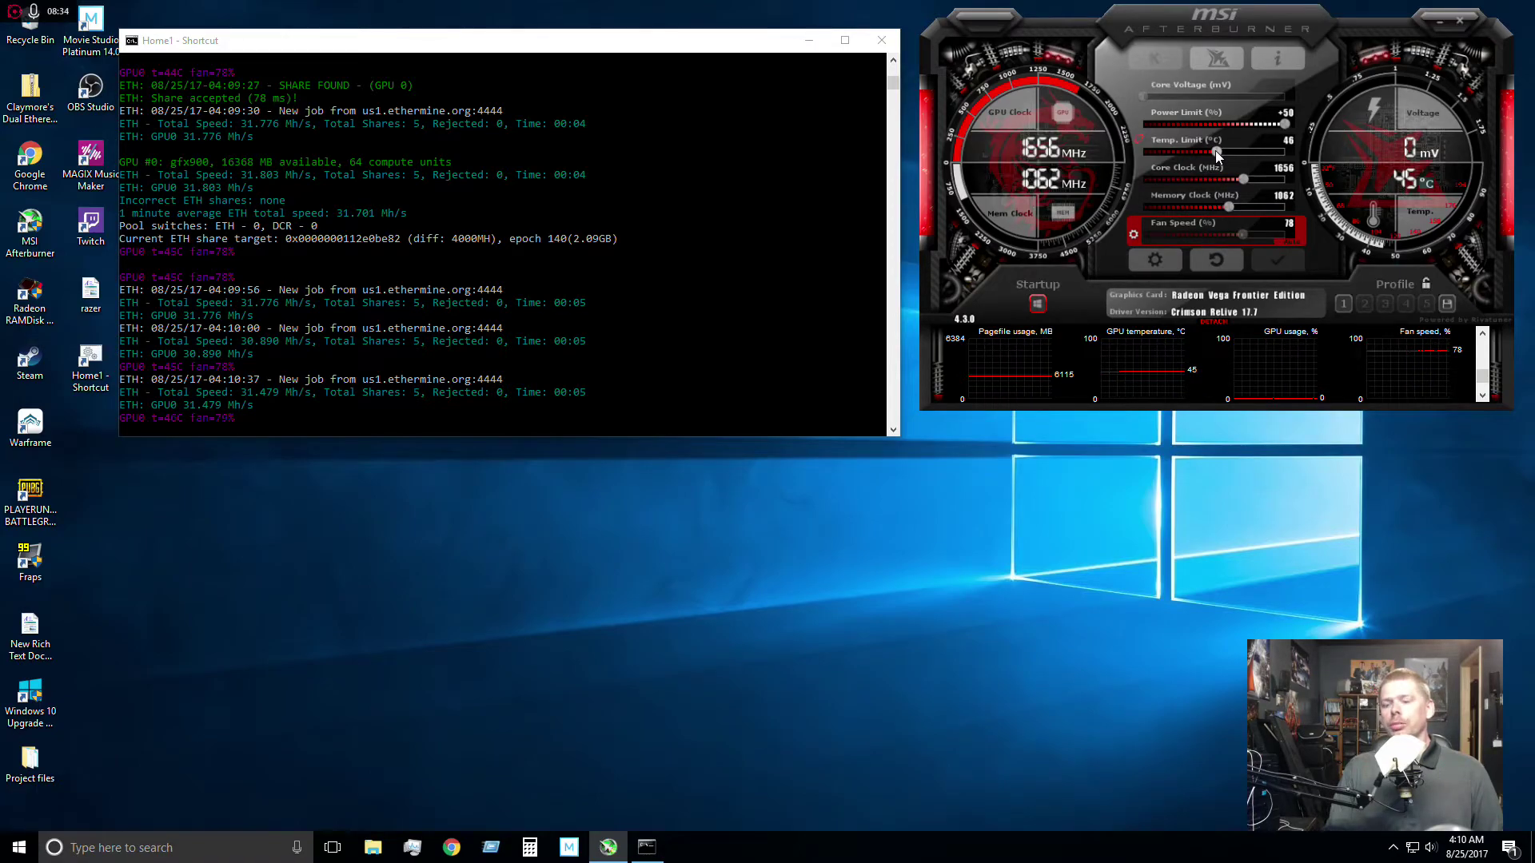
pyautogui.scroll(2, 1215, 151)
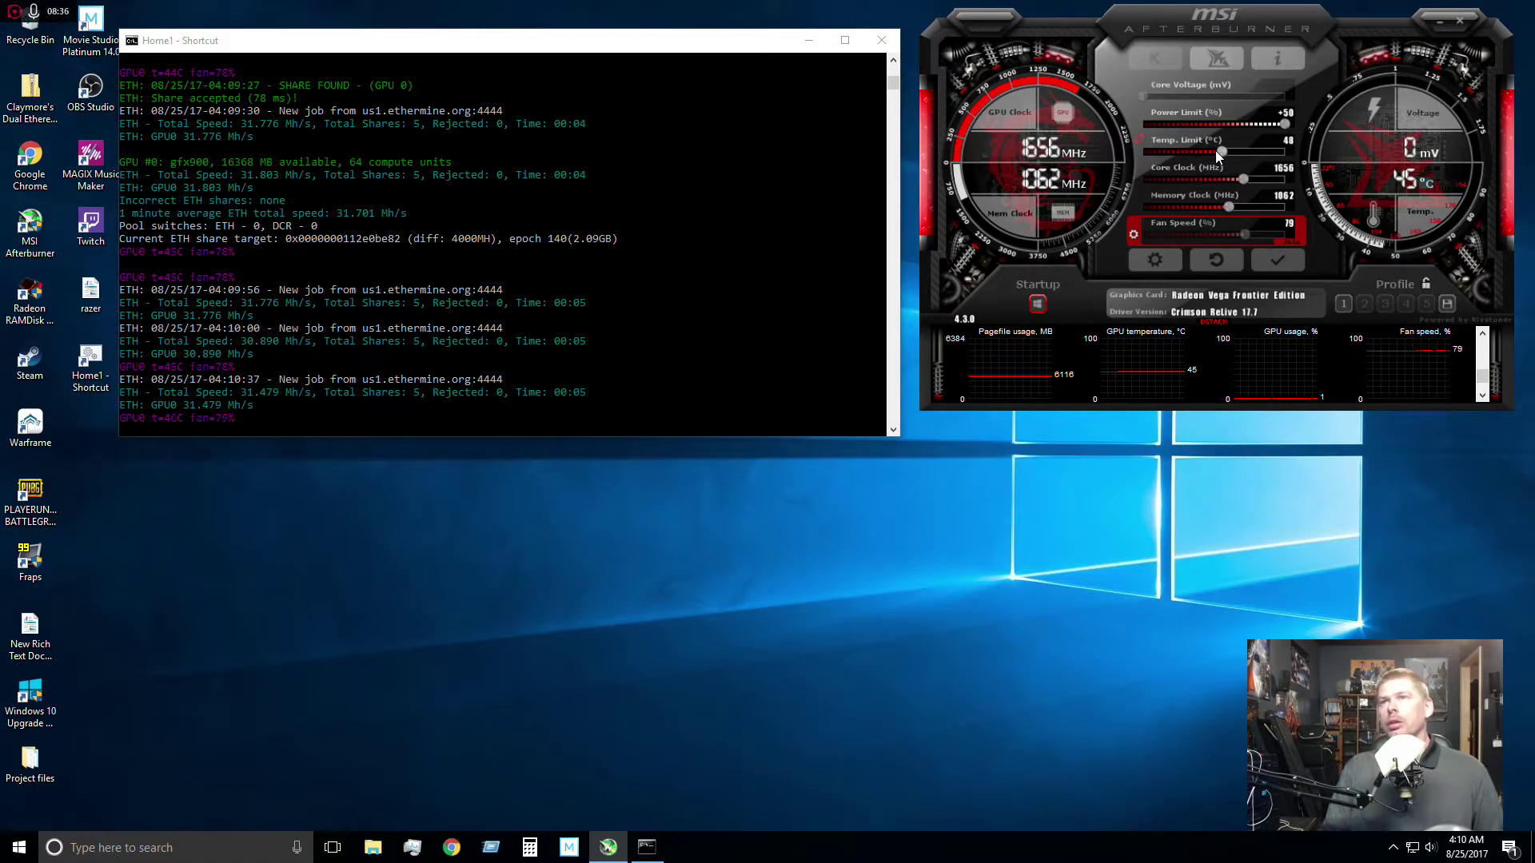
pyautogui.click(1275, 262)
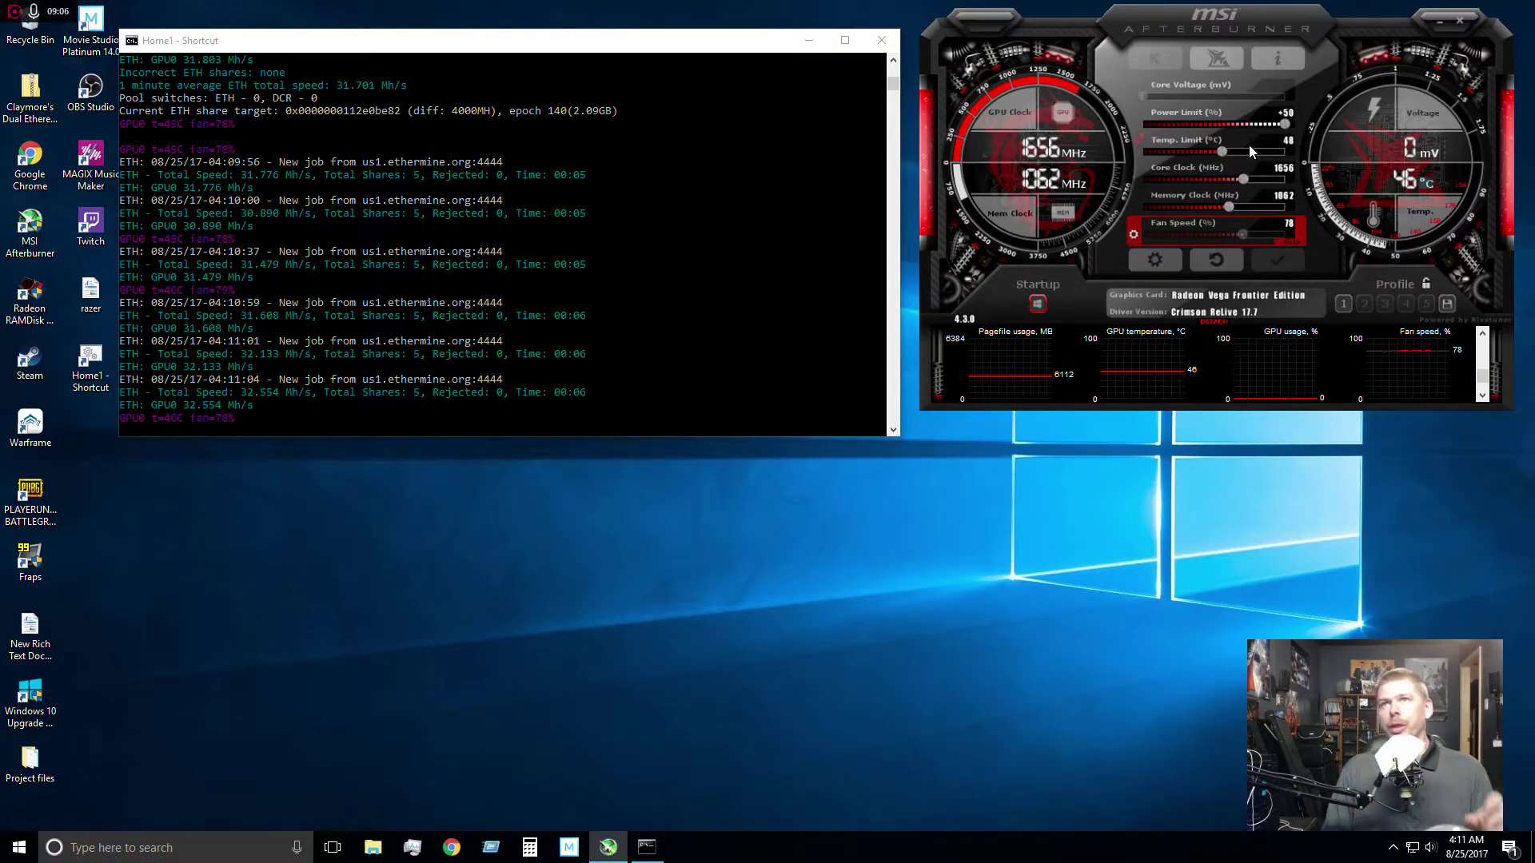
# Step: Nudge core clock to 1675 MHz and memory to 1083 MHz, apply, and return to the miner
pyautogui.moveTo(1183, 381)
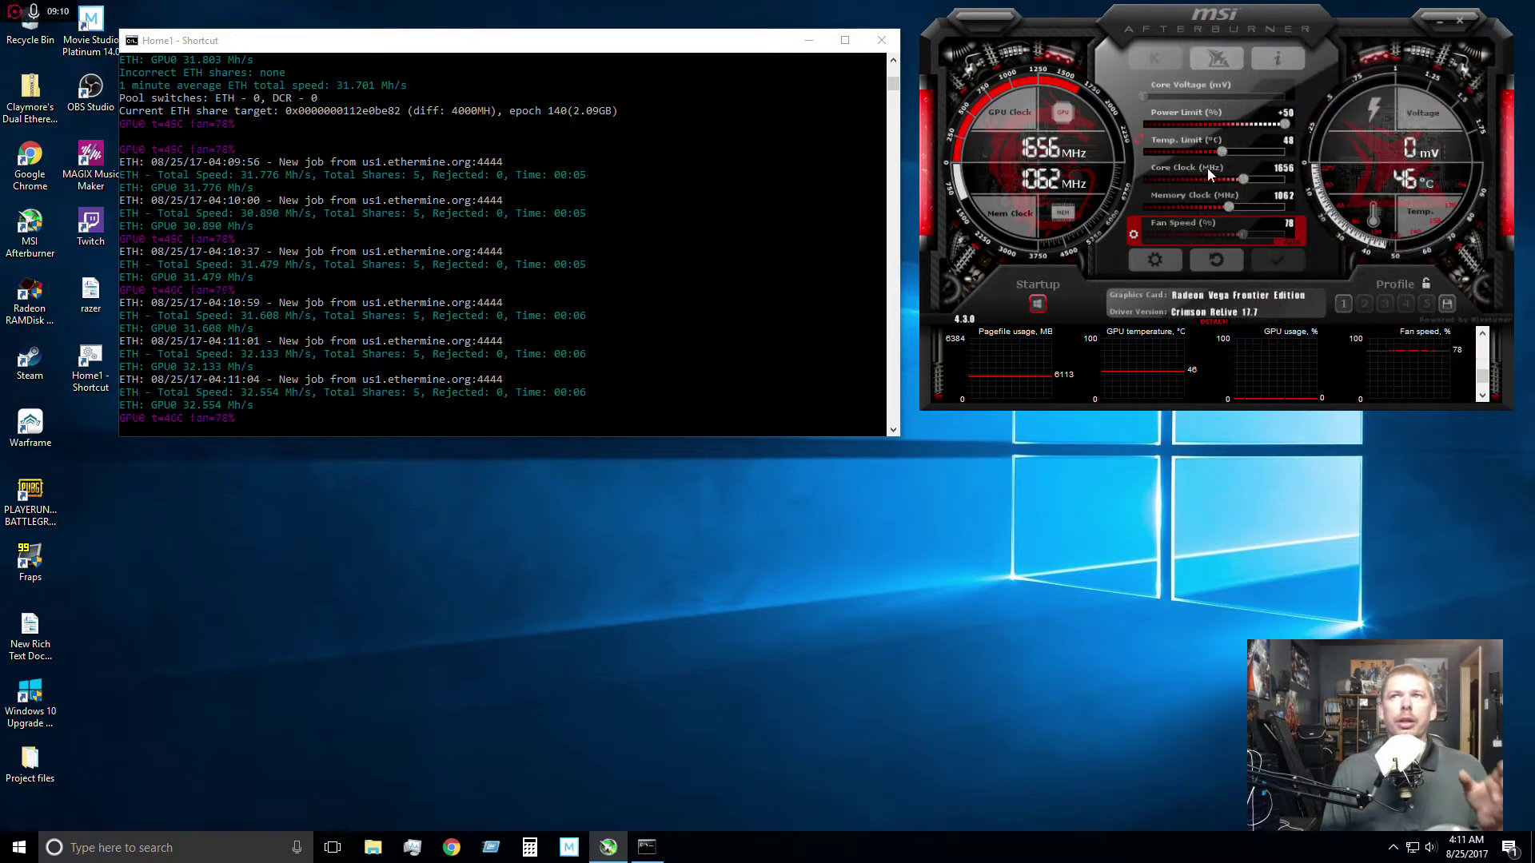
pyautogui.moveTo(1244, 179); pyautogui.dragTo(1246, 180)
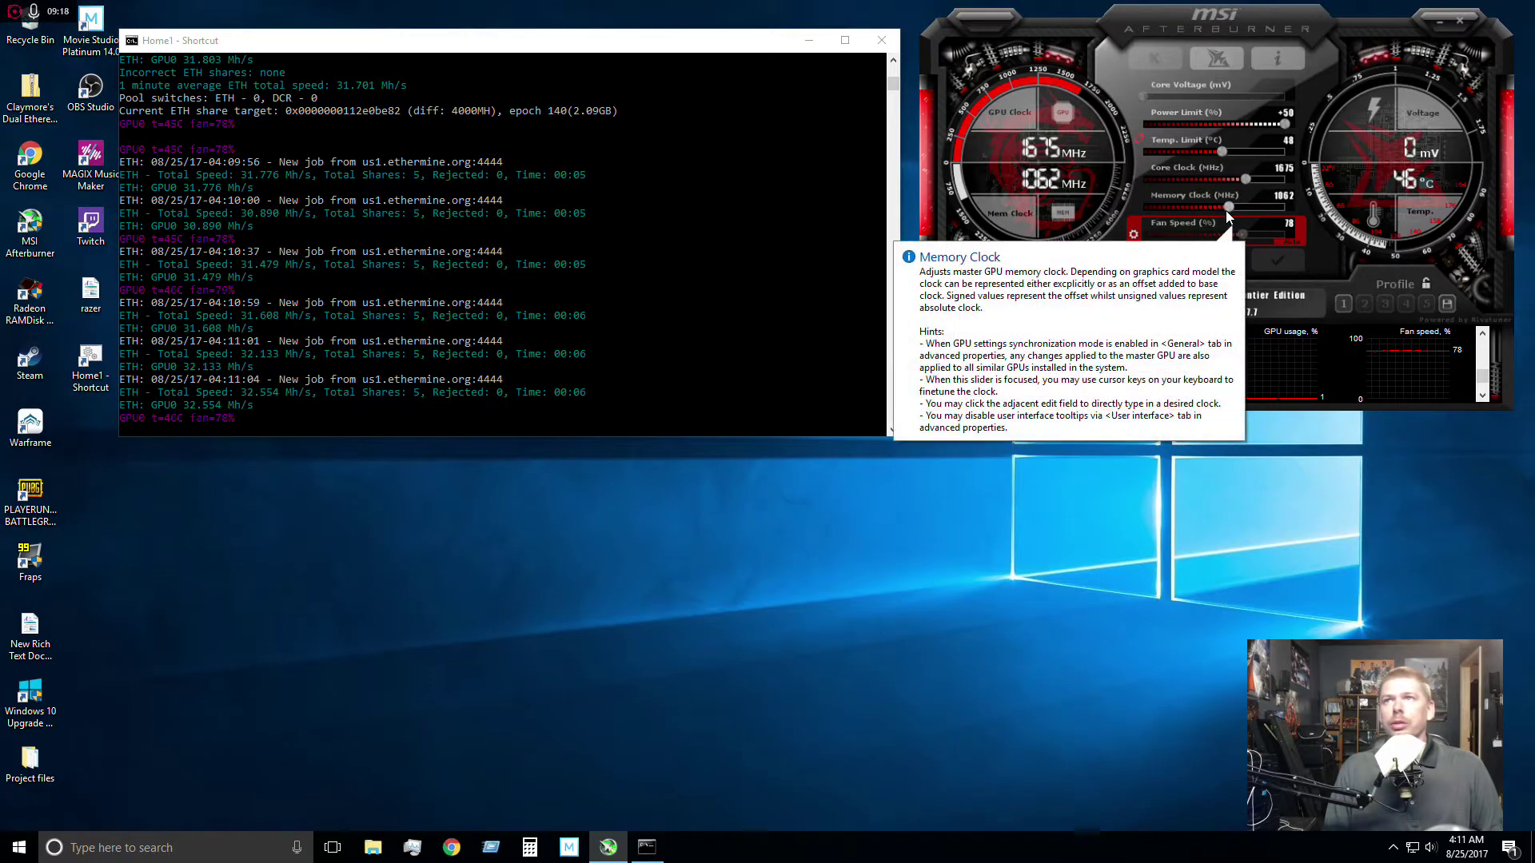
pyautogui.moveTo(1226, 210); pyautogui.dragTo(1235, 209)
pyautogui.click(1274, 262)
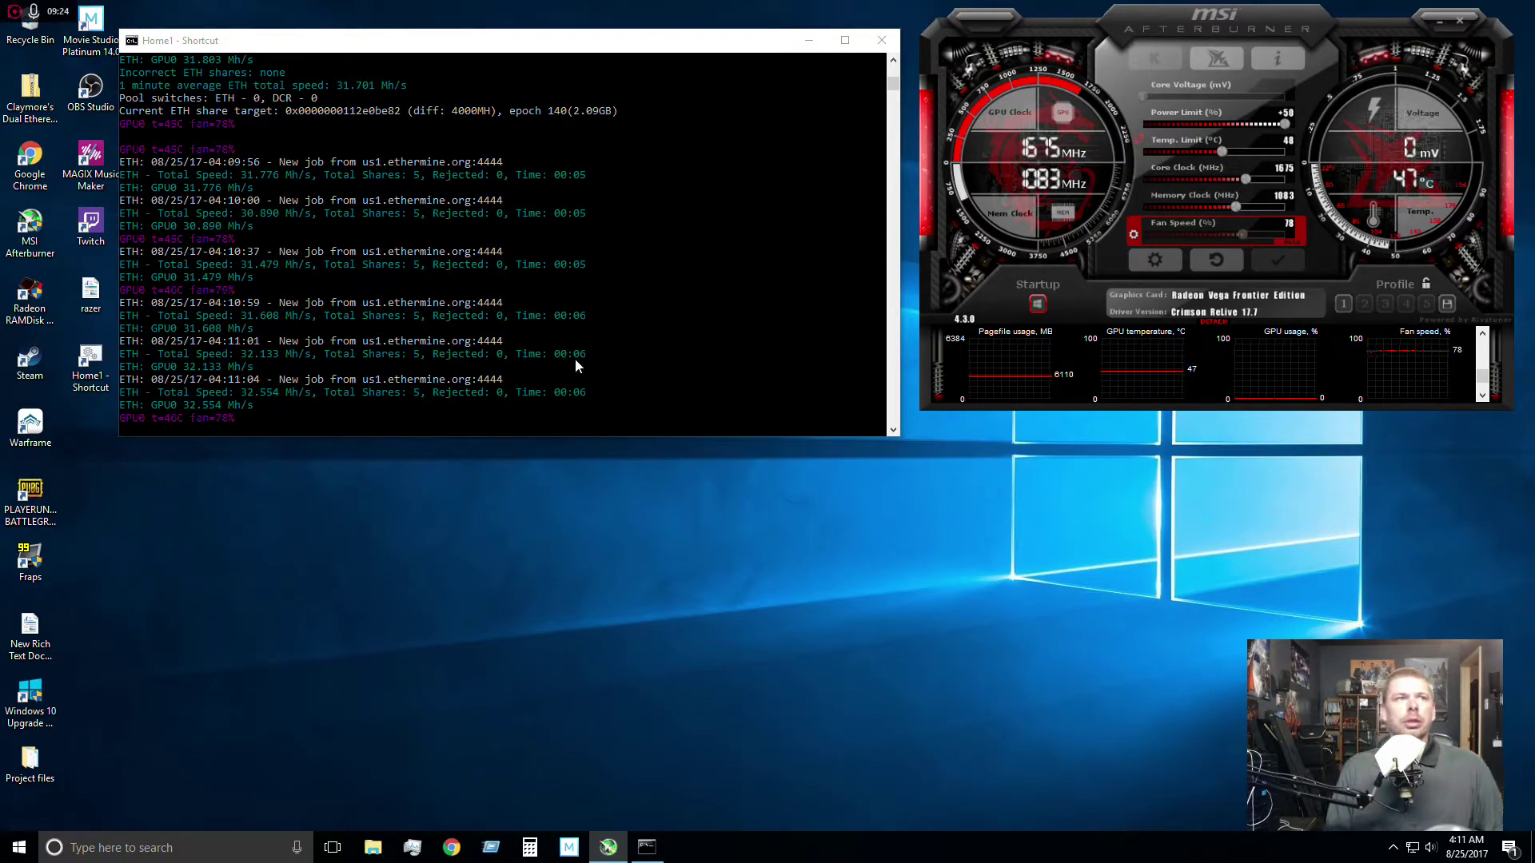
pyautogui.click(507, 424)
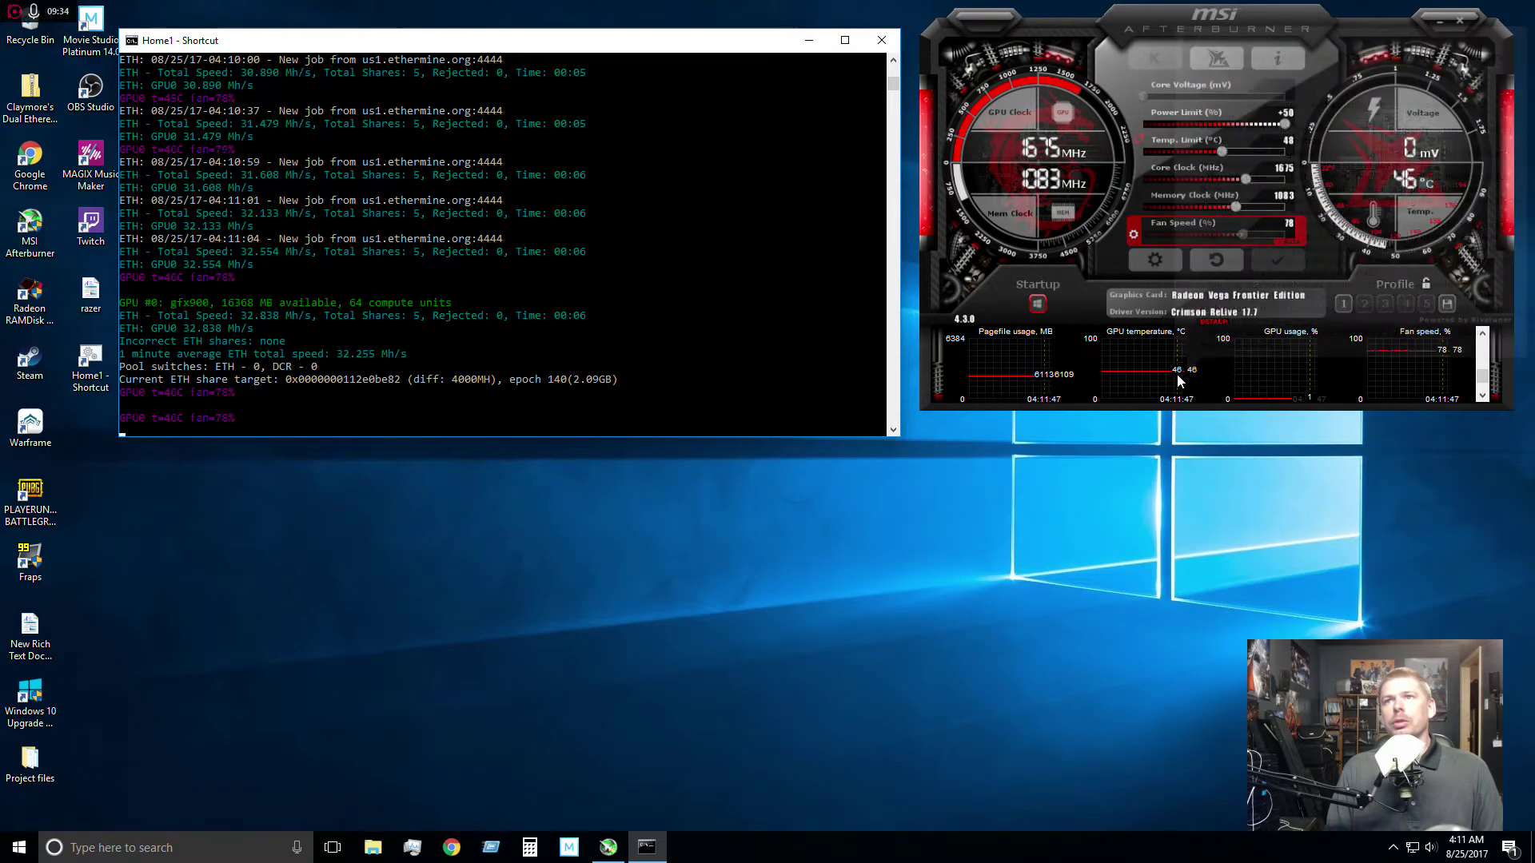
pyautogui.moveTo(1180, 381)
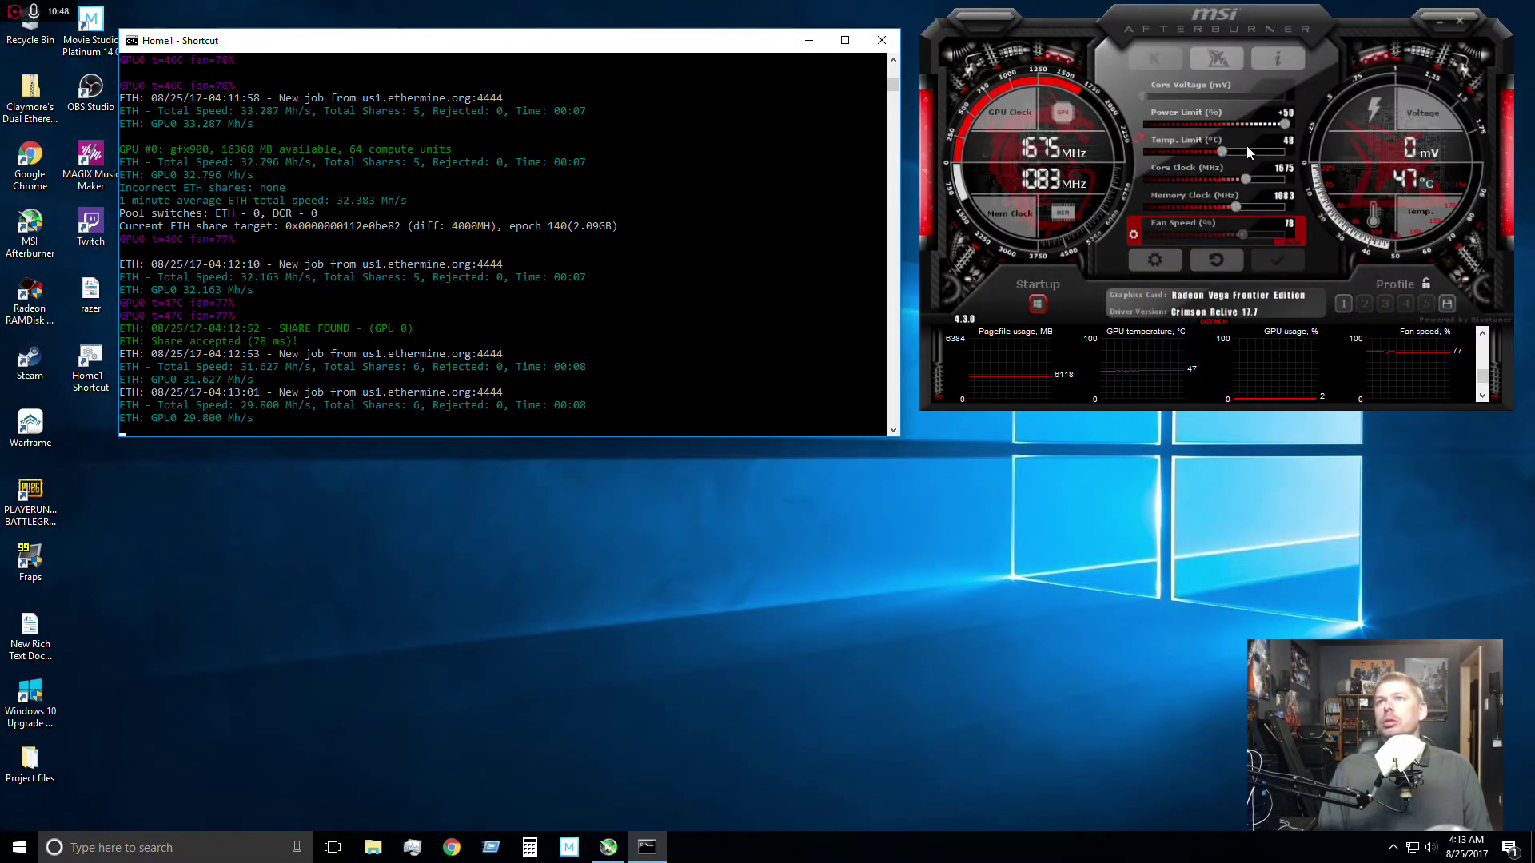
# Step: Raise the temperature limit from 48 to 50, apply it, and return to the miner console
pyautogui.click(1223, 152)
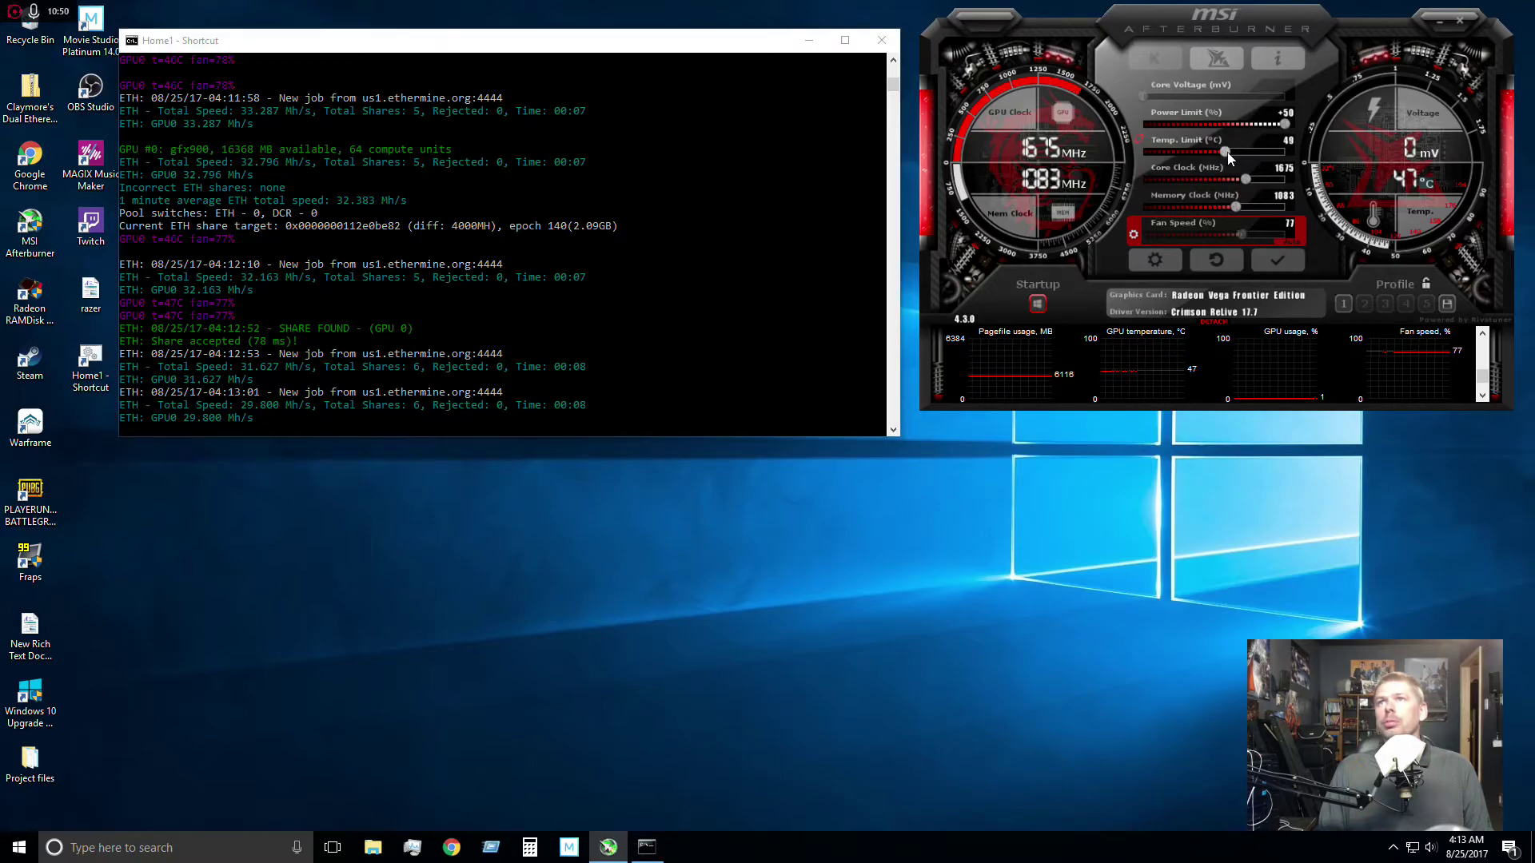
pyautogui.click(1266, 262)
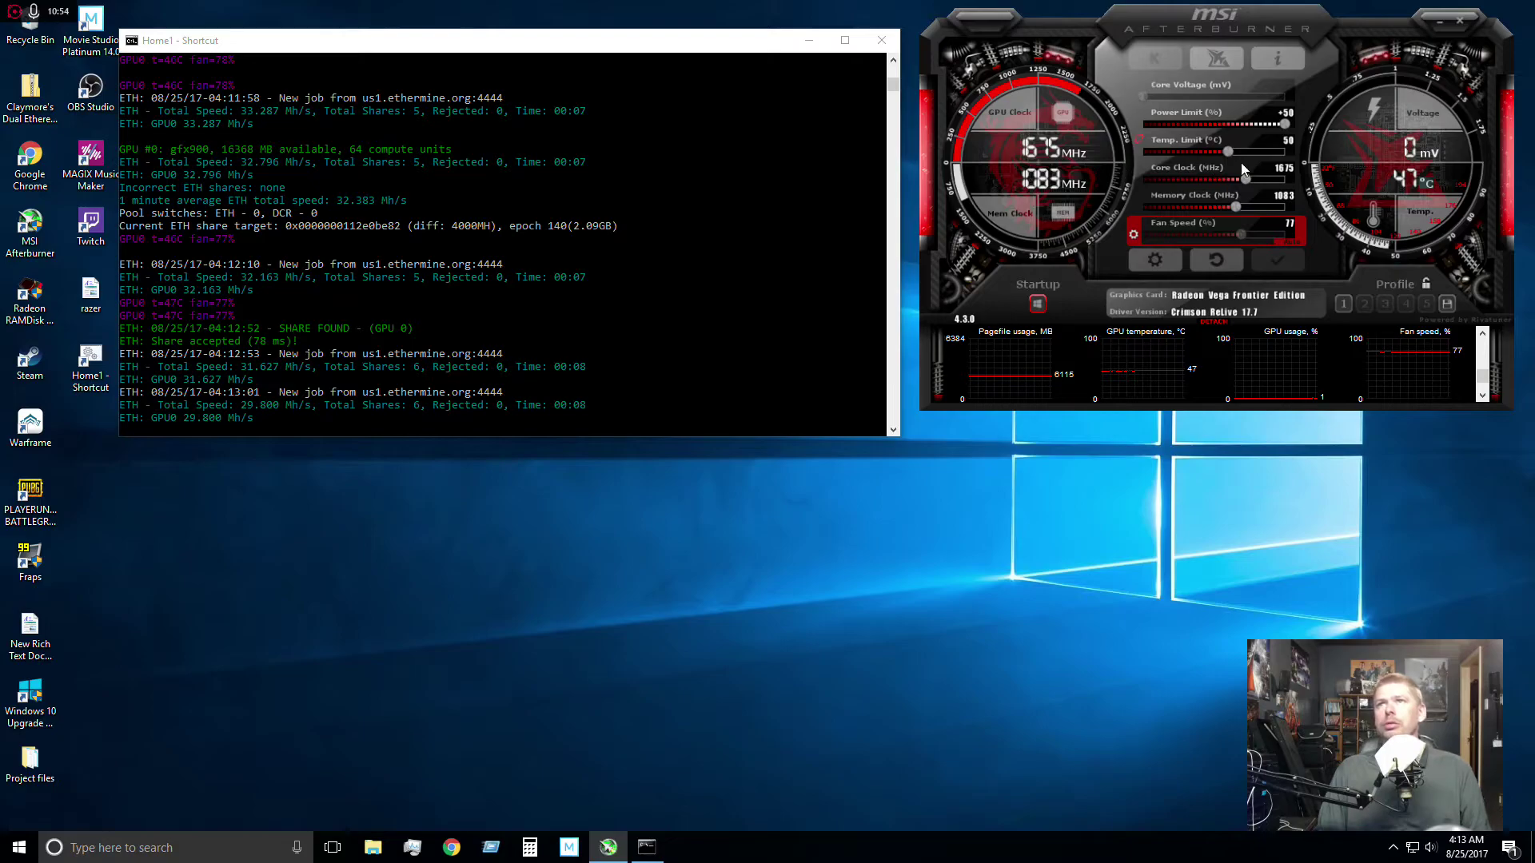
pyautogui.click(254, 421)
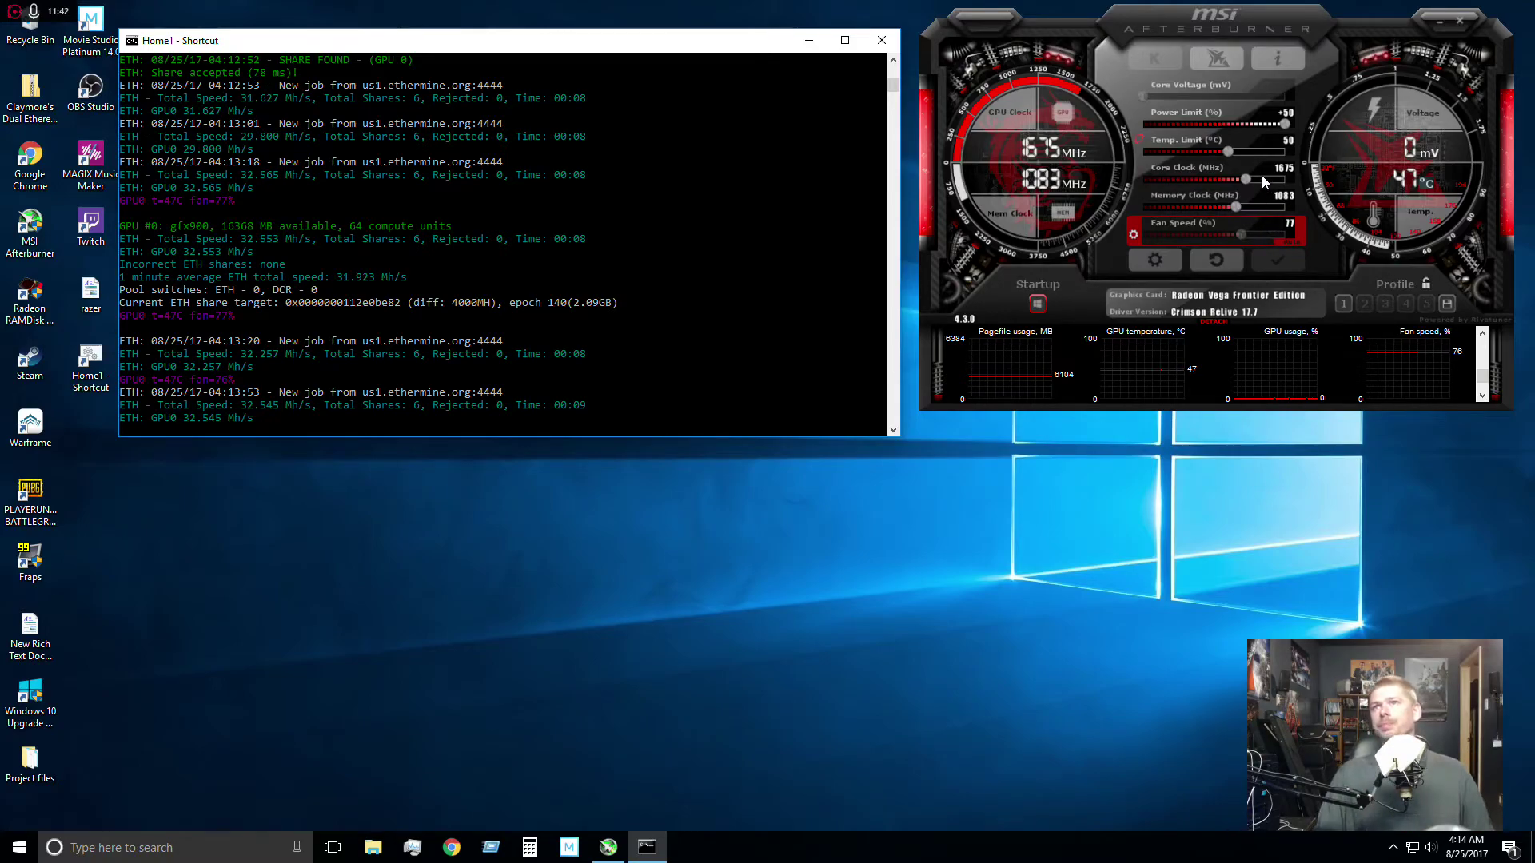
# Step: Reset clocks to defaults, drop the temperature limit to 20, restore the power limit, and apply
pyautogui.click(1212, 260)
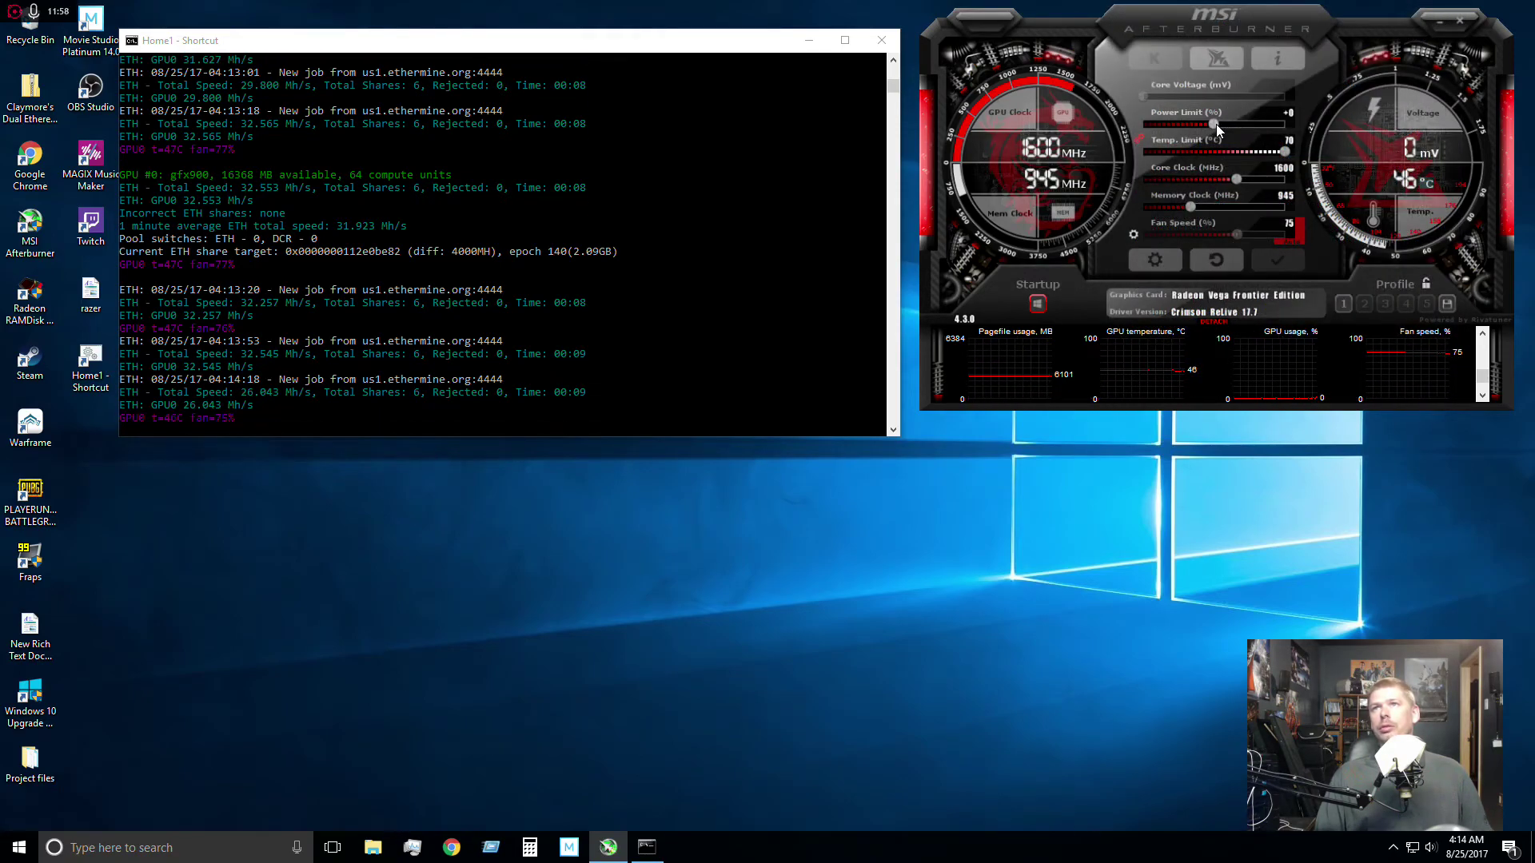
pyautogui.moveTo(1287, 152); pyautogui.dragTo(1009, 142)
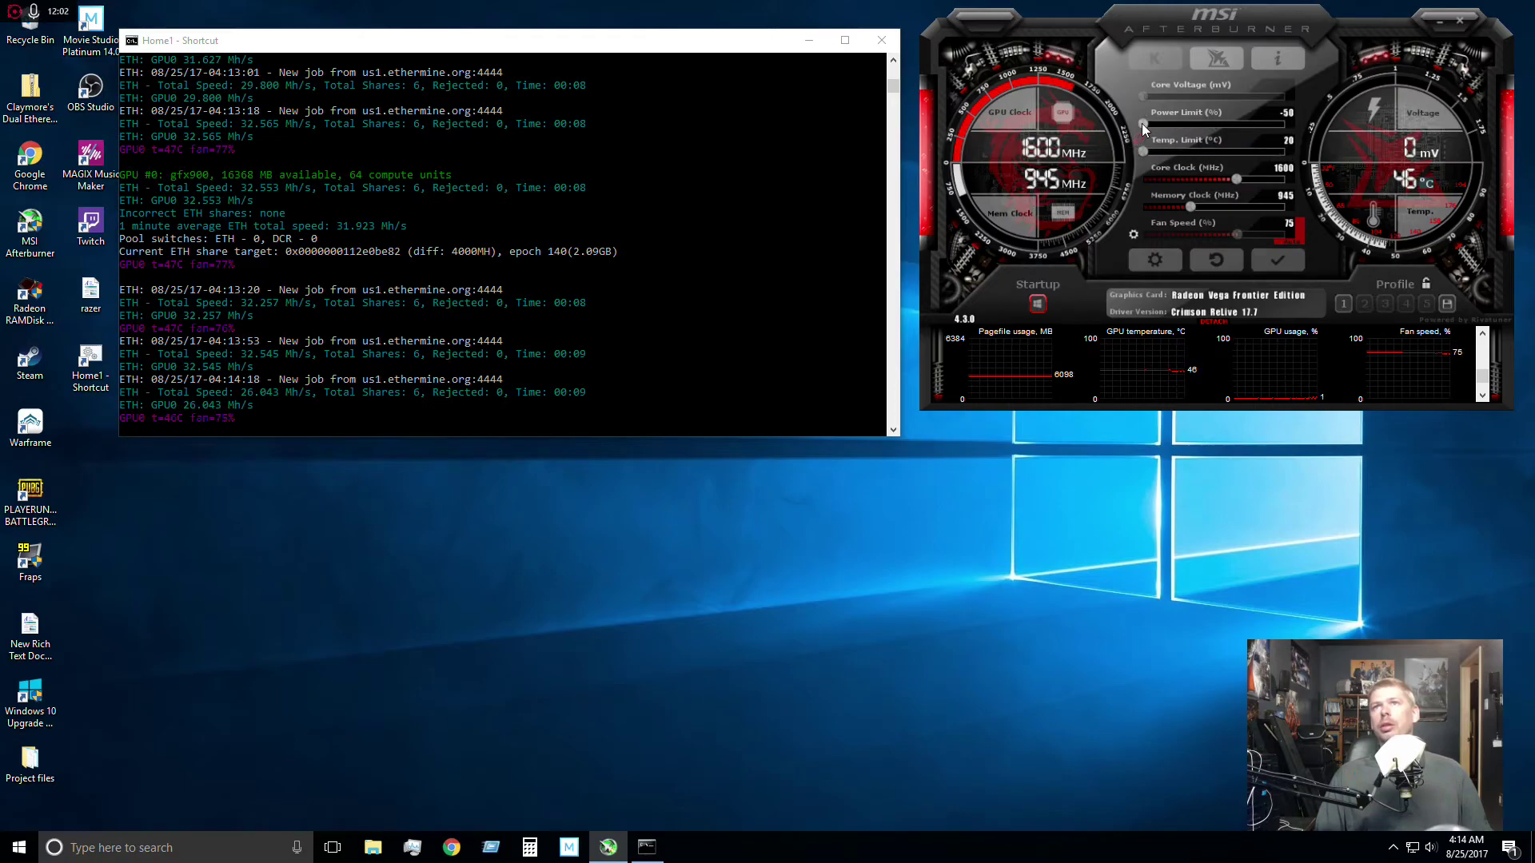
pyautogui.moveTo(1142, 123); pyautogui.dragTo(1213, 123)
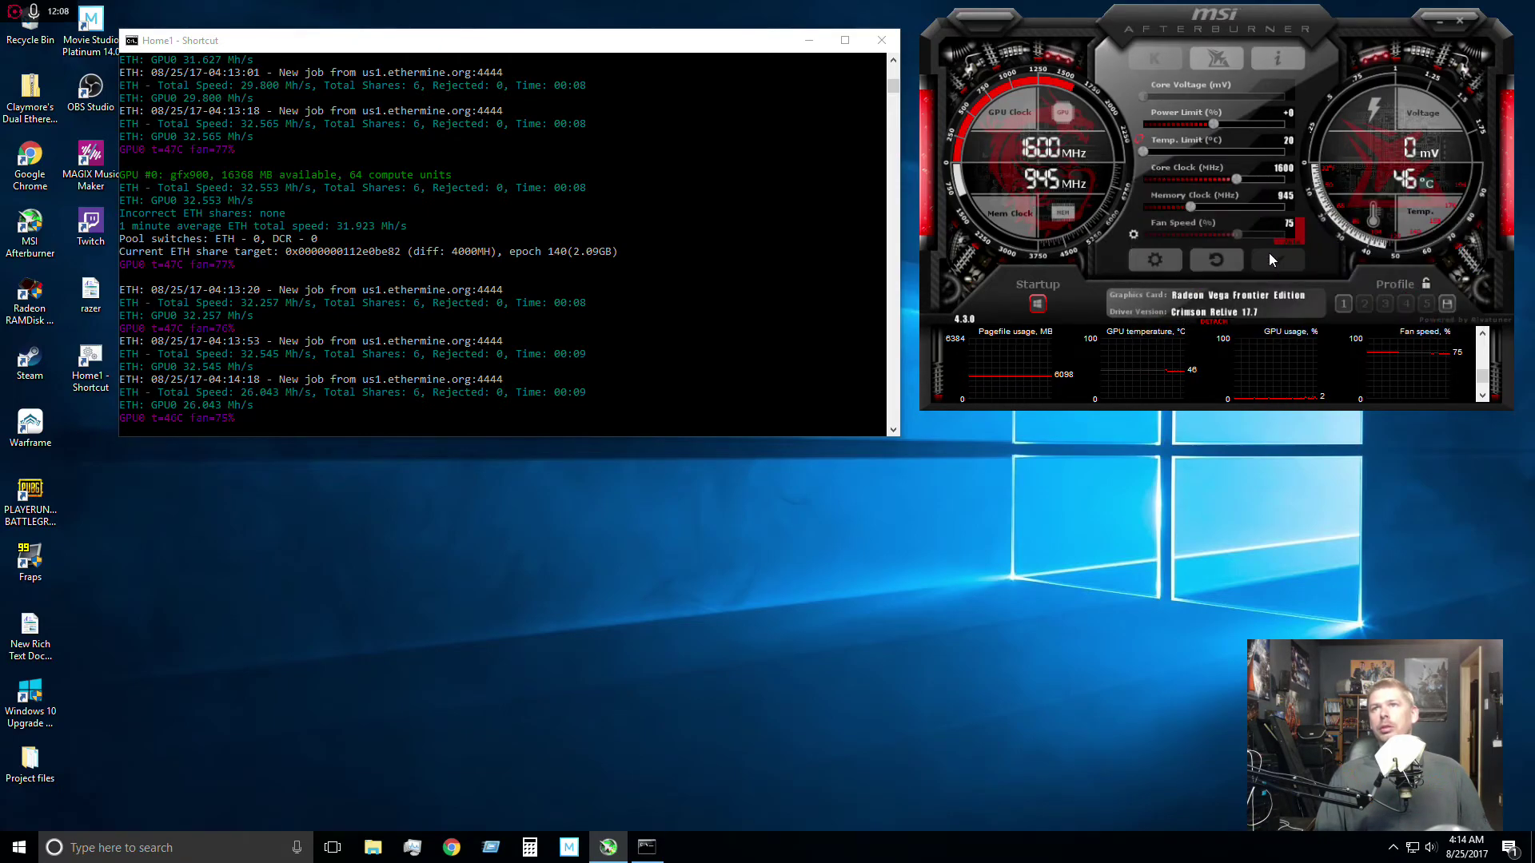
pyautogui.click(1269, 253)
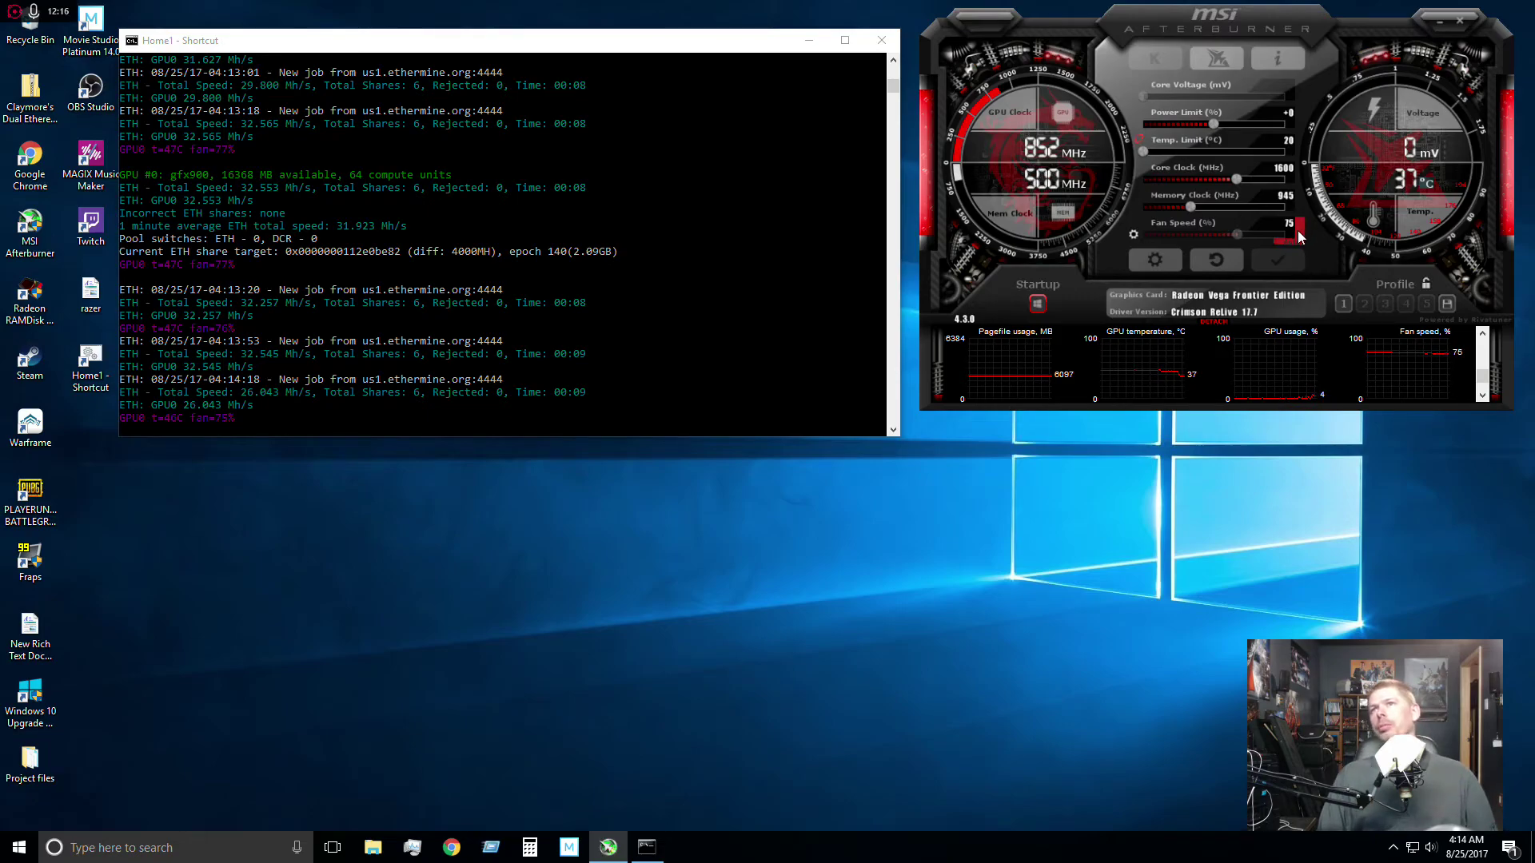
pyautogui.moveTo(1280, 233)
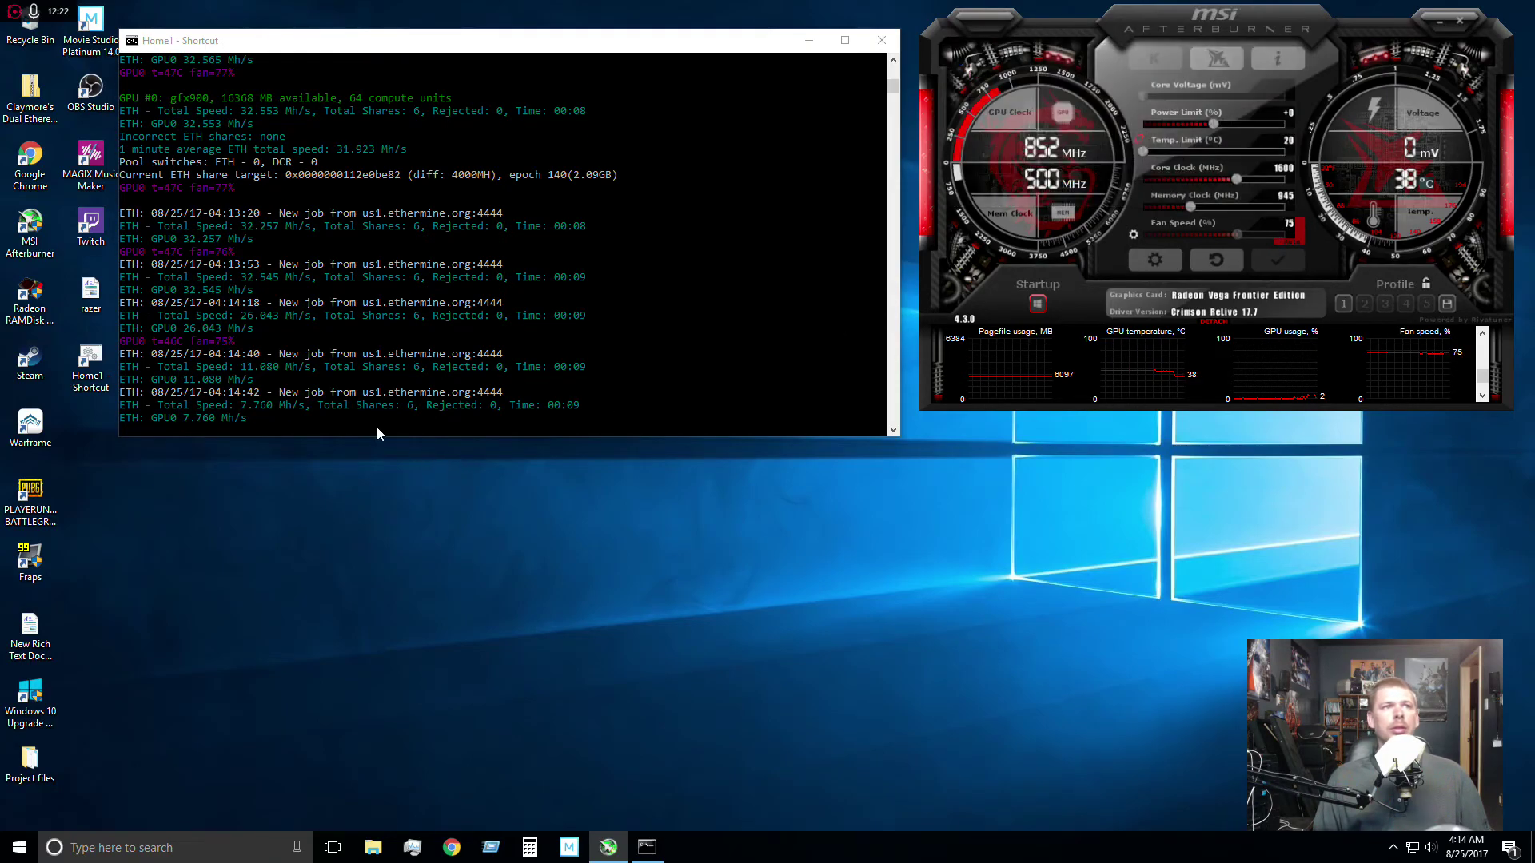
# Step: With the miner console in view, raise the temperature limit to 47 and apply it
pyautogui.click(339, 430)
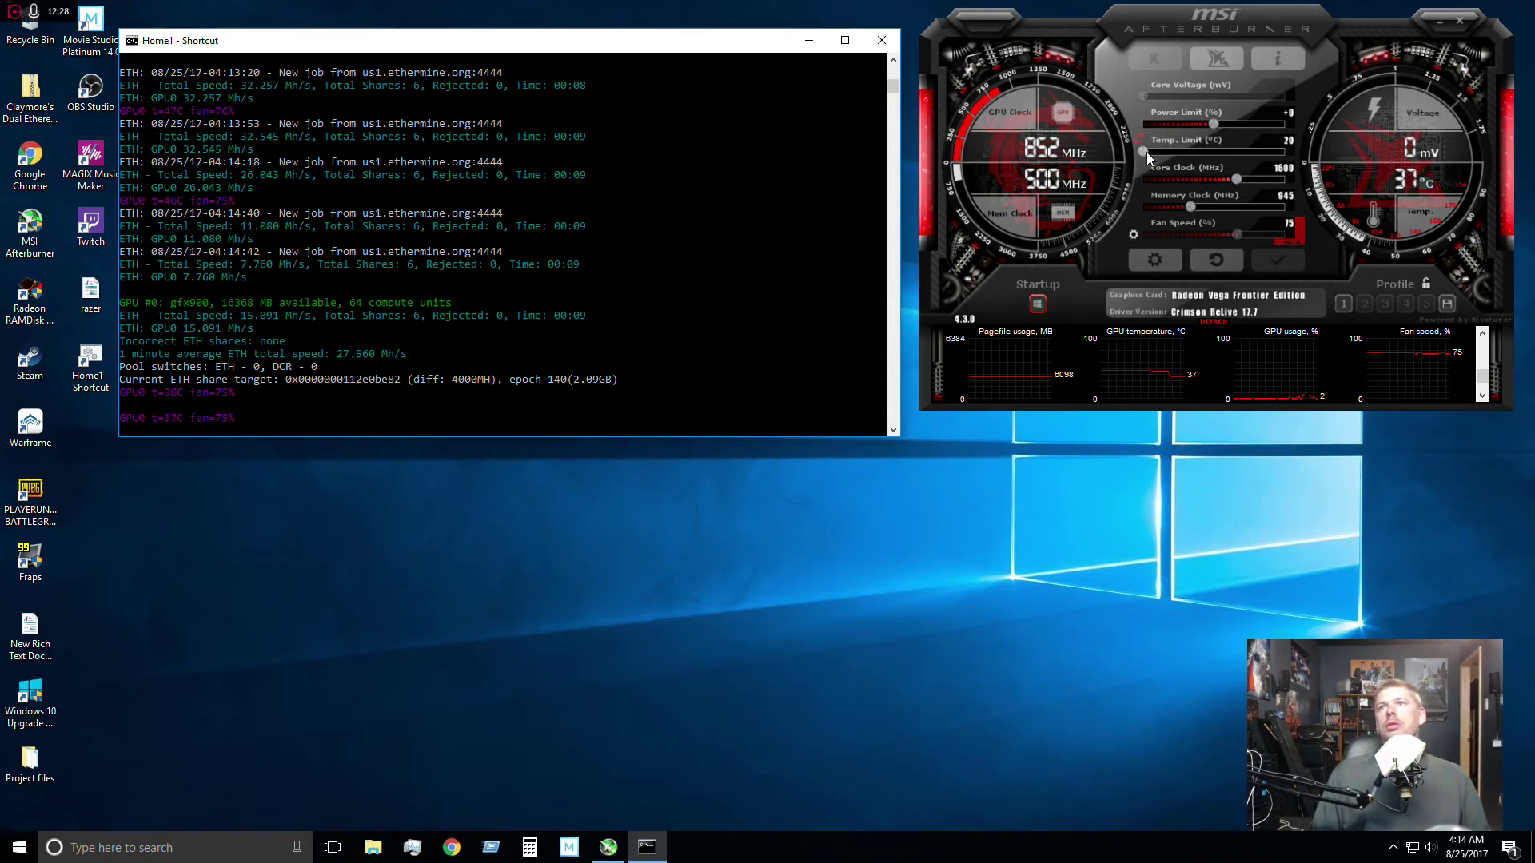
pyautogui.moveTo(1145, 152); pyautogui.dragTo(1219, 152)
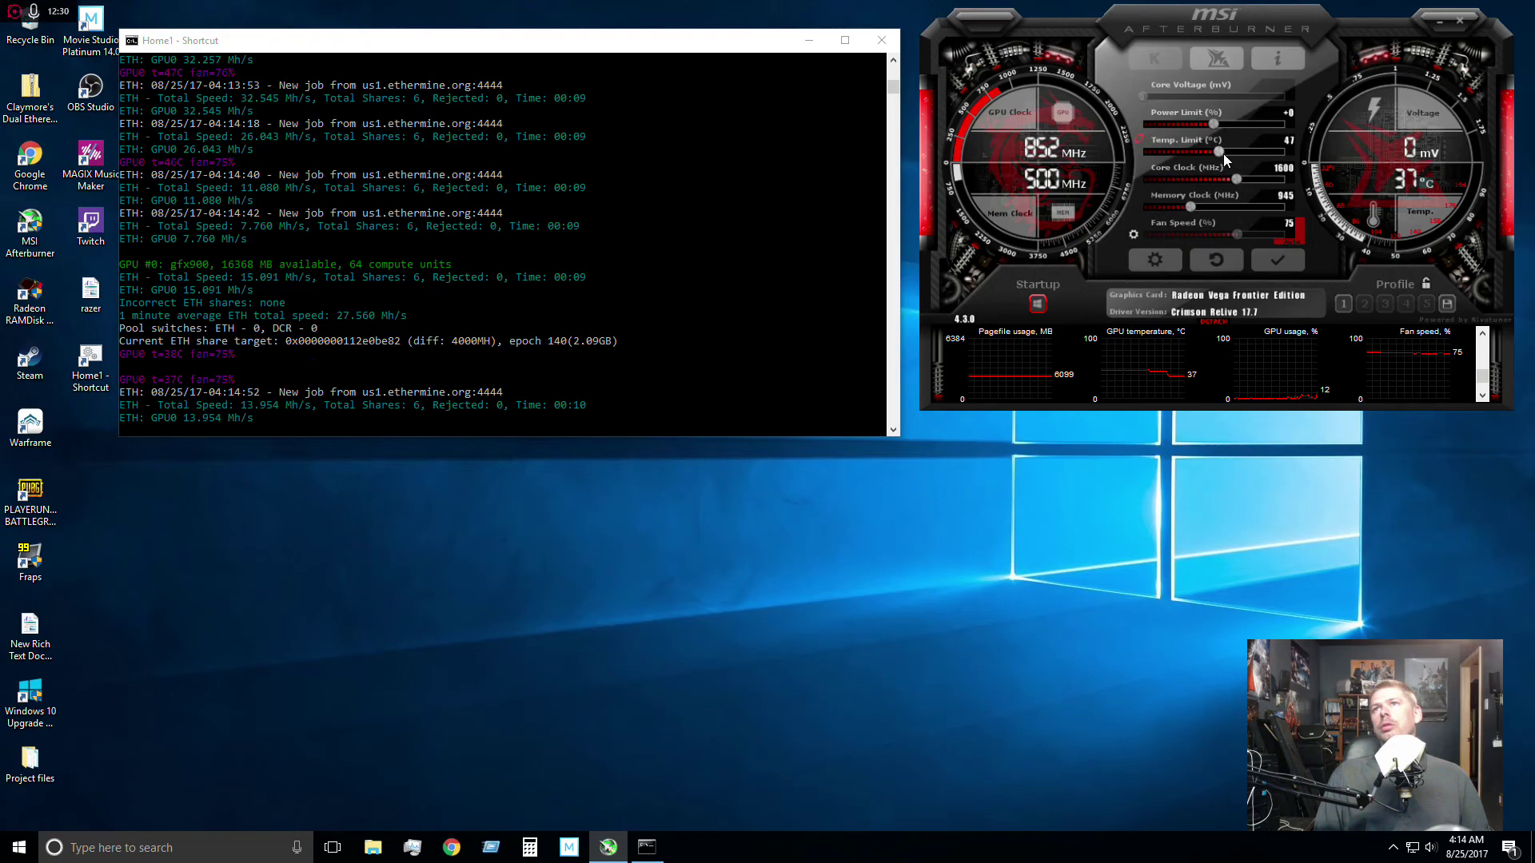
pyautogui.click(1280, 269)
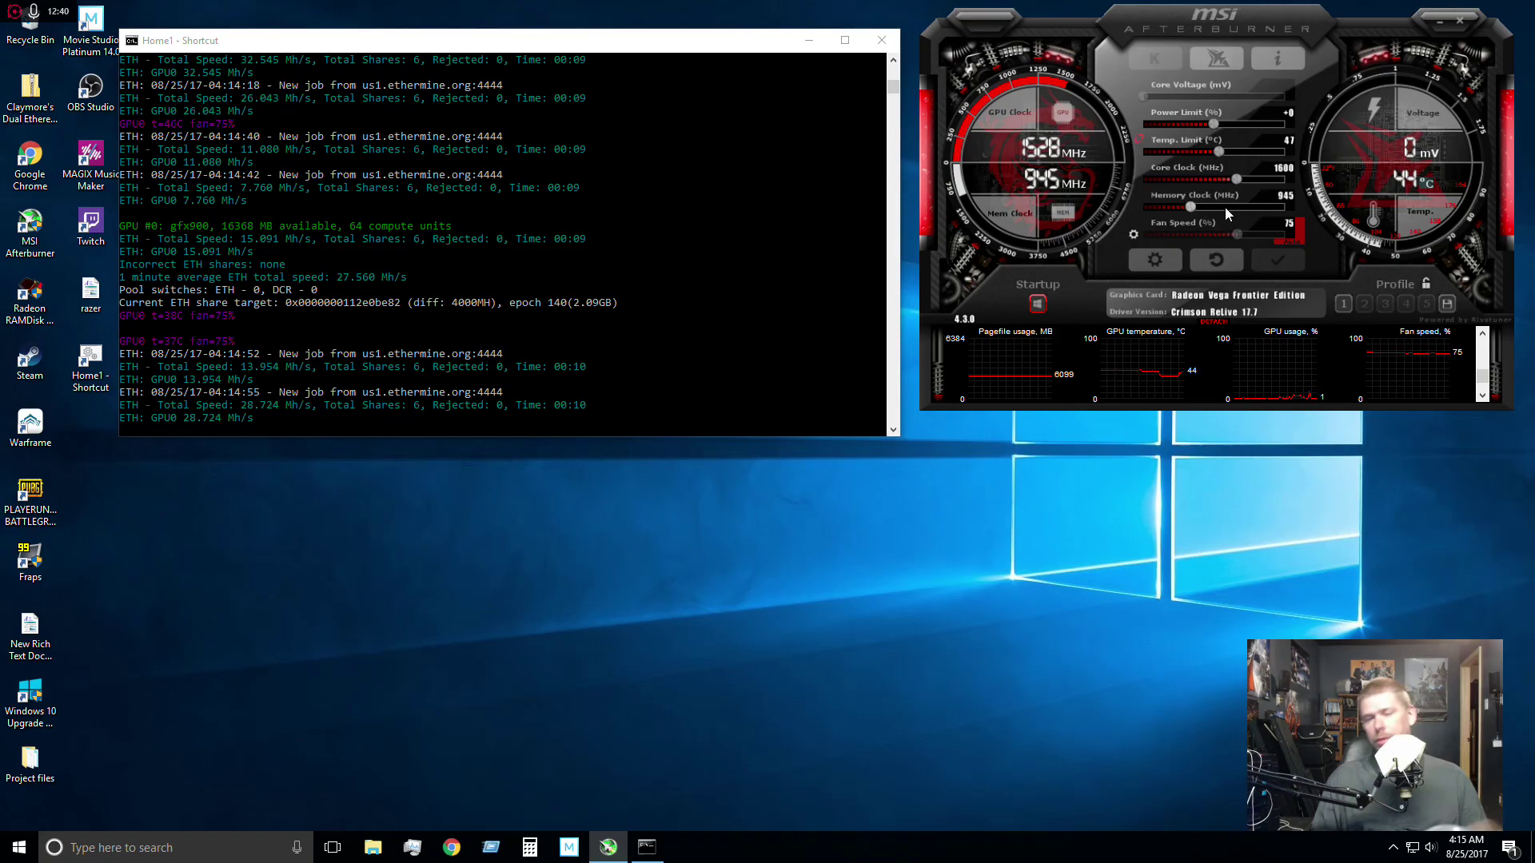
pyautogui.moveTo(1225, 208)
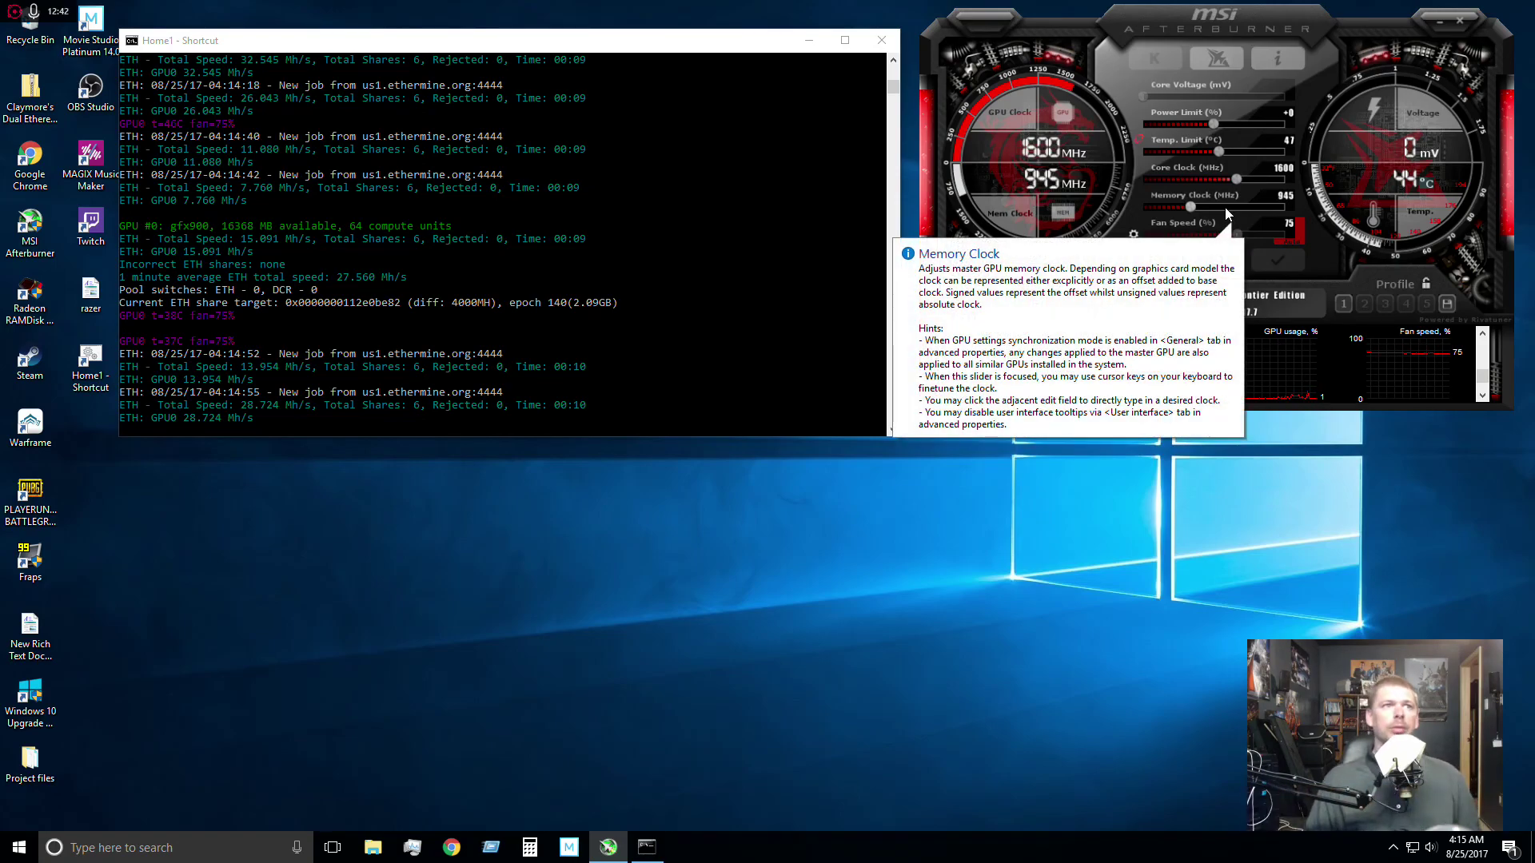